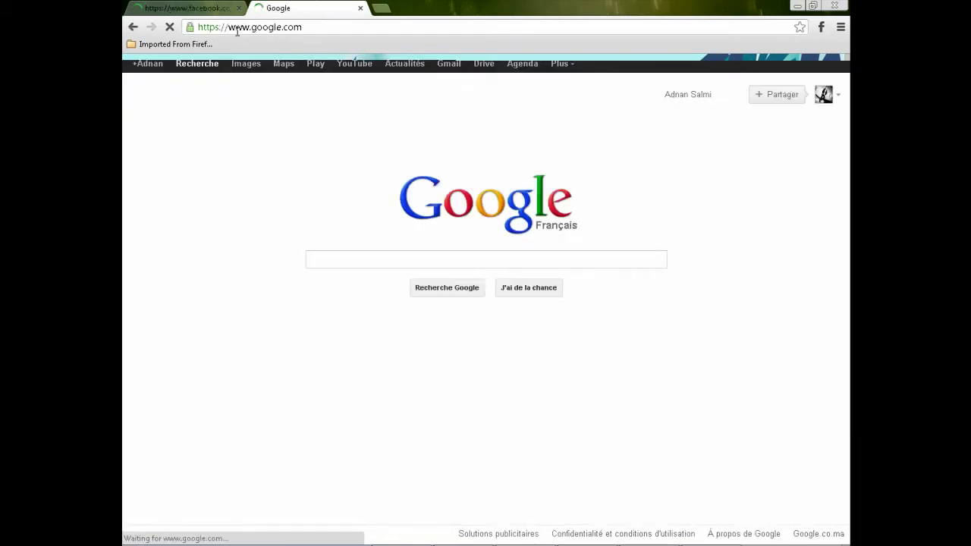
# Search Google for "marvelous designer" and open the official marvelousdesigner.com site from the results.
pyautogui.click(366, 256)
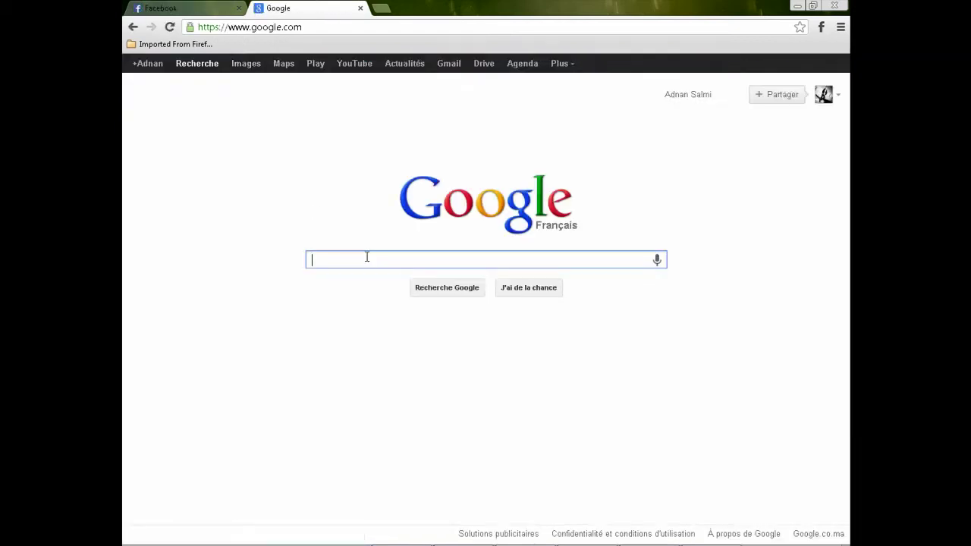
pyautogui.write('marvelous d')
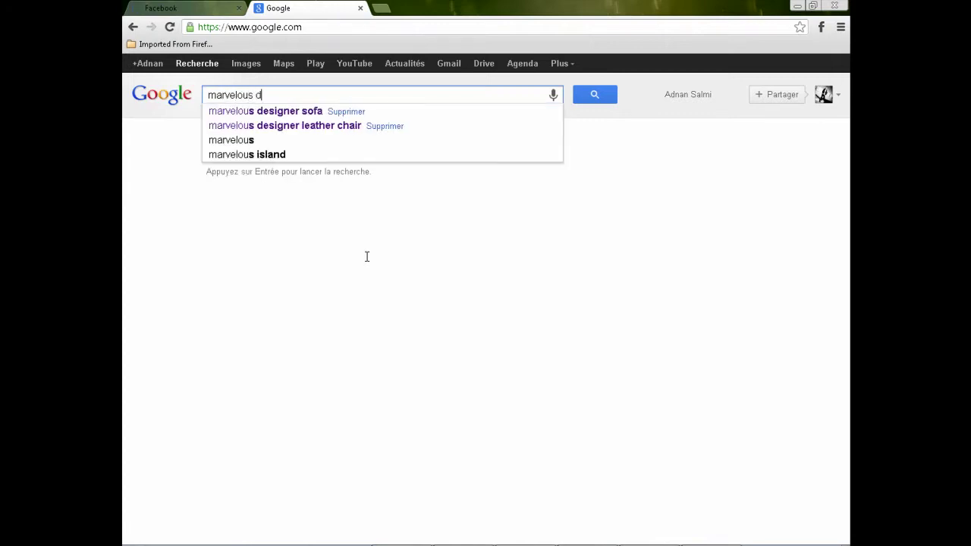
pyautogui.write('esigner')
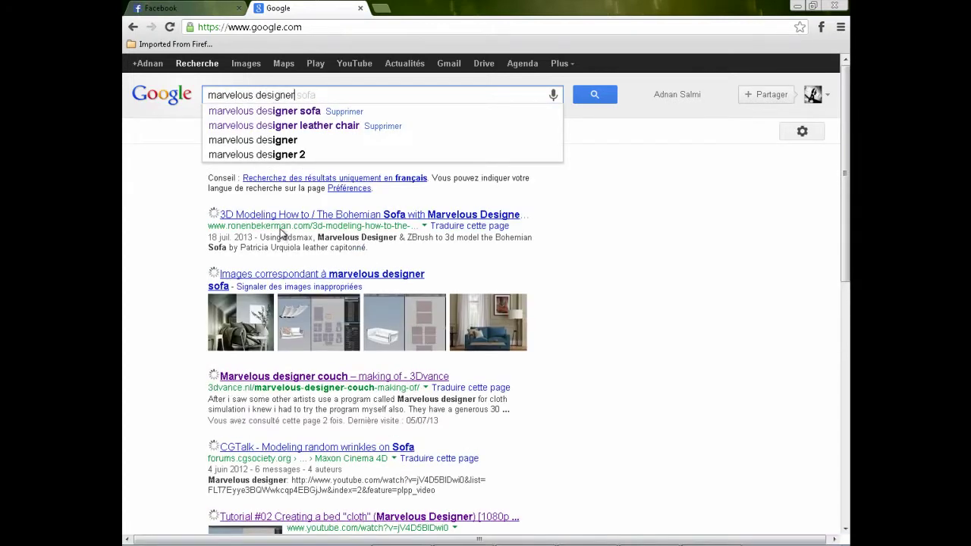
pyautogui.press('Return')
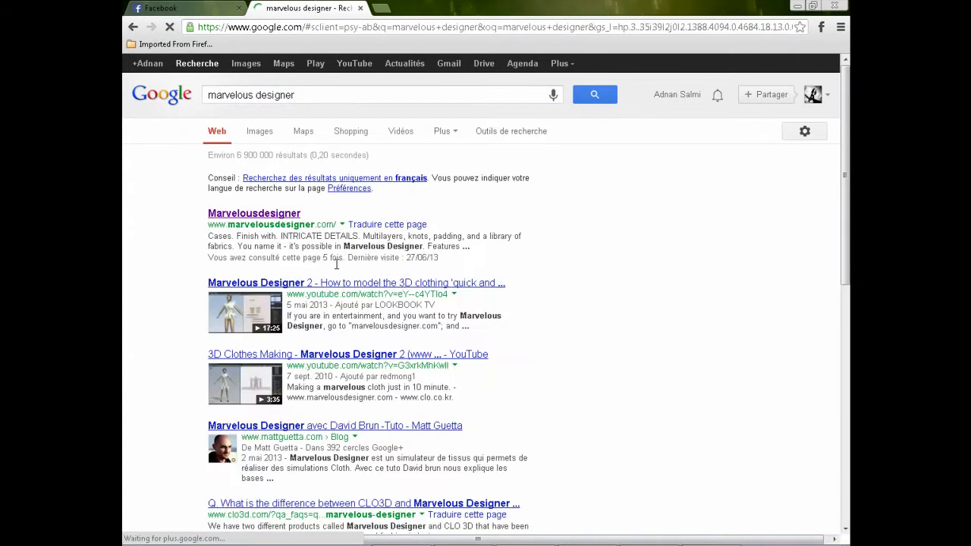
pyautogui.click(275, 215)
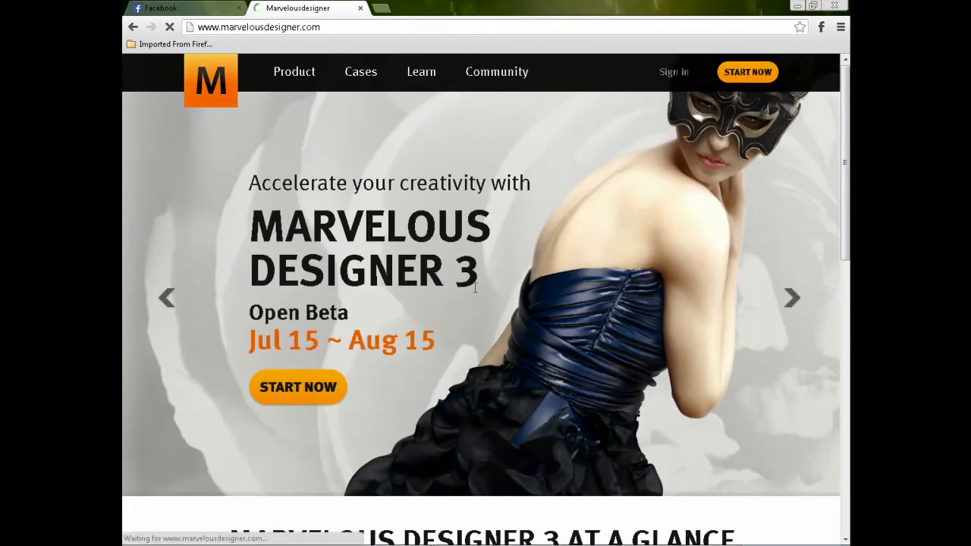
# Look over the Marvelous Designer 3 home page, from the Open Beta banner to the video section.
pyautogui.moveTo(479, 269); pyautogui.dragTo(448, 264)
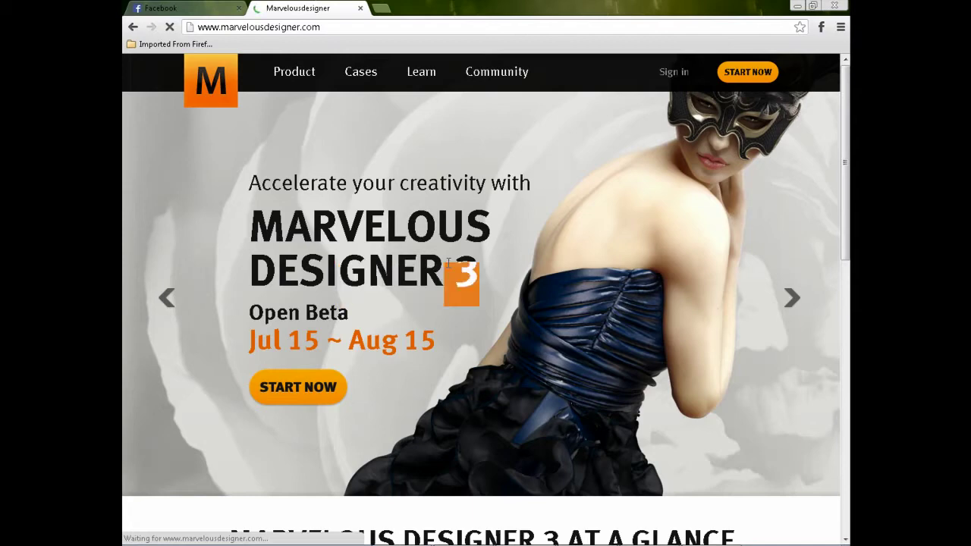
pyautogui.click(455, 263)
pyautogui.scroll(-9, 454, 296)
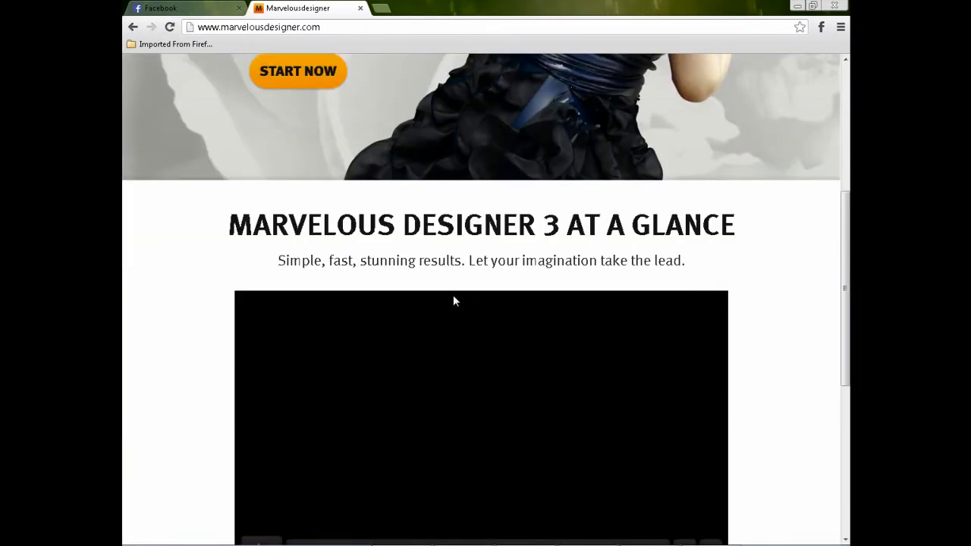
pyautogui.scroll(9, 454, 297)
pyautogui.scroll(-3, 453, 301)
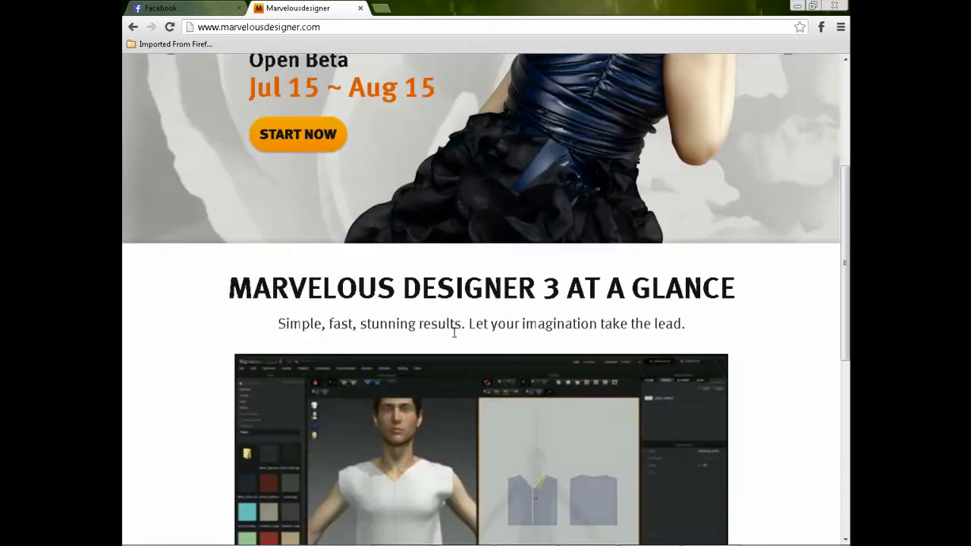
# Switch to Marvelous Designer 2 and clear the recorder window away from its workspace.
pyautogui.moveTo(455, 540)
pyautogui.click(412, 534)
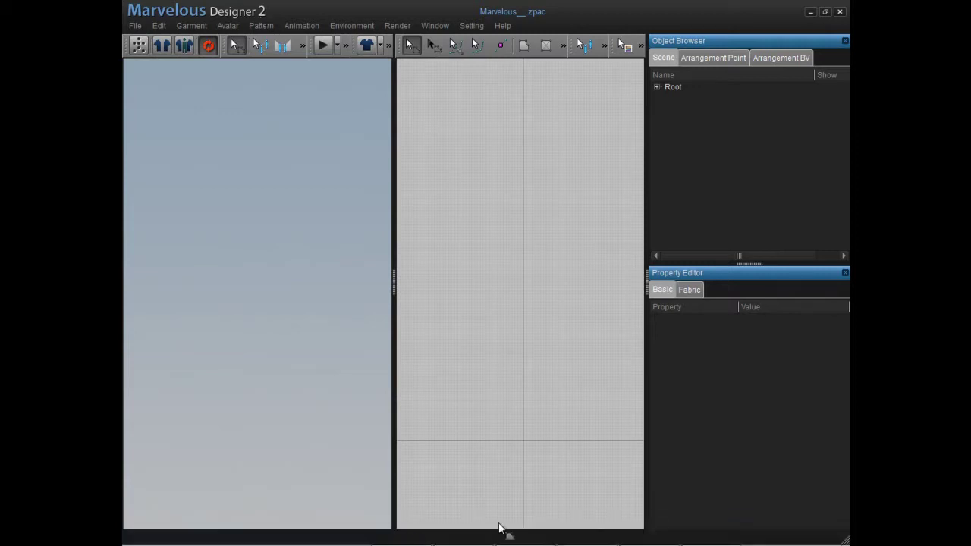
pyautogui.click(705, 529)
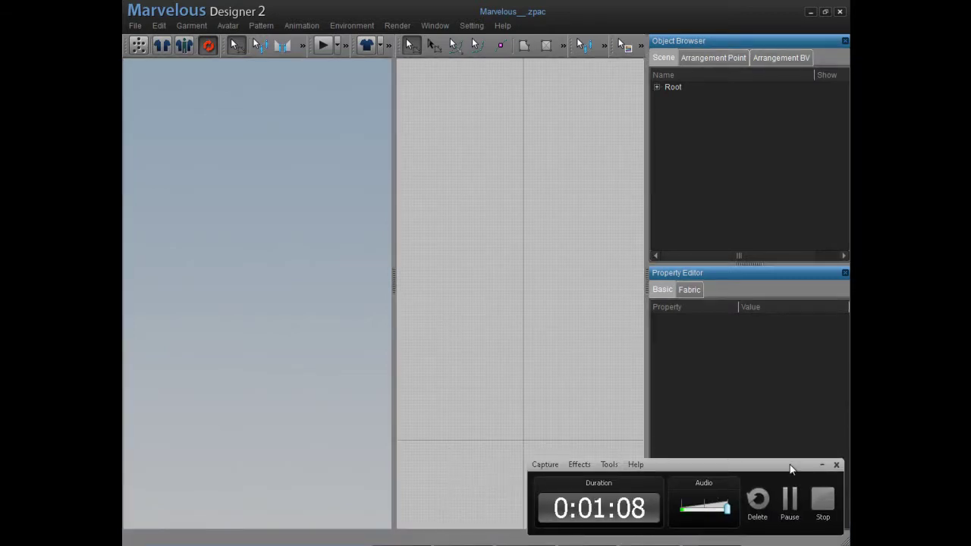
pyautogui.click(821, 464)
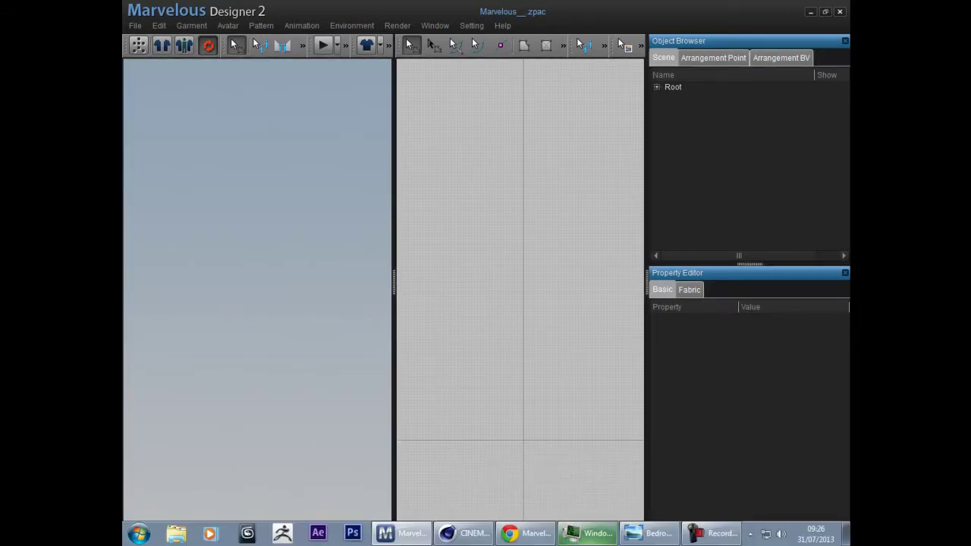
# Switch to Windows Photo Viewer and examine the quilted duvet in the bedroom render up close.
pyautogui.click(508, 533)
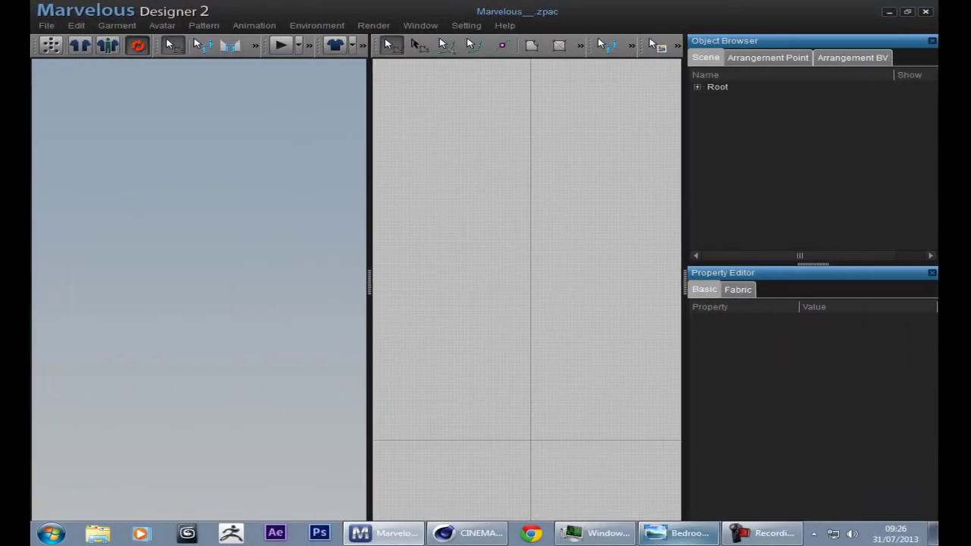
pyautogui.click(650, 533)
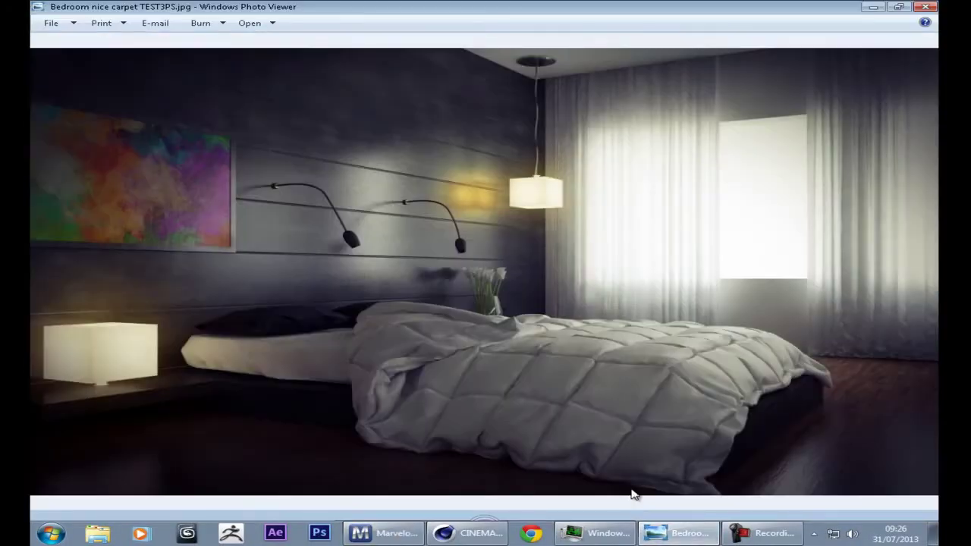
pyautogui.scroll(3, 513, 360)
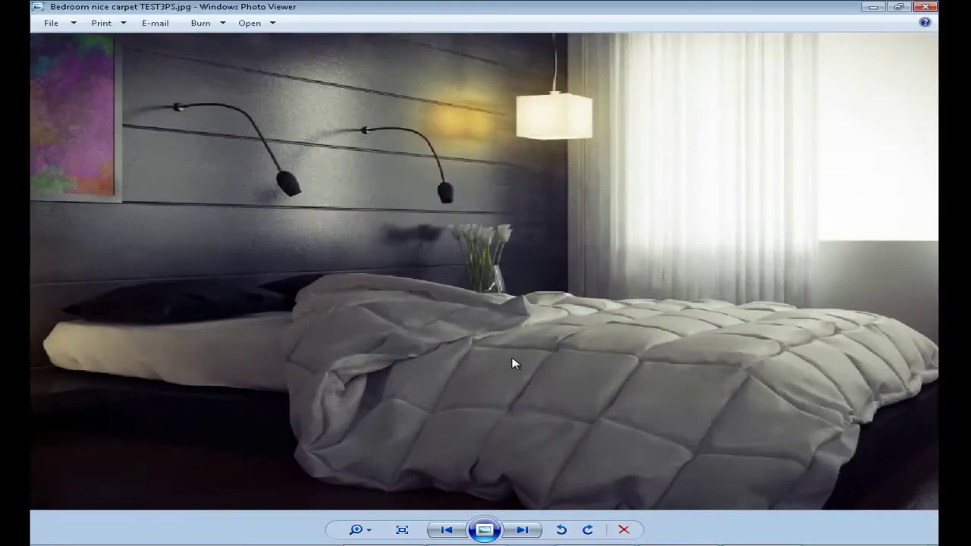
pyautogui.scroll(-3, 514, 359)
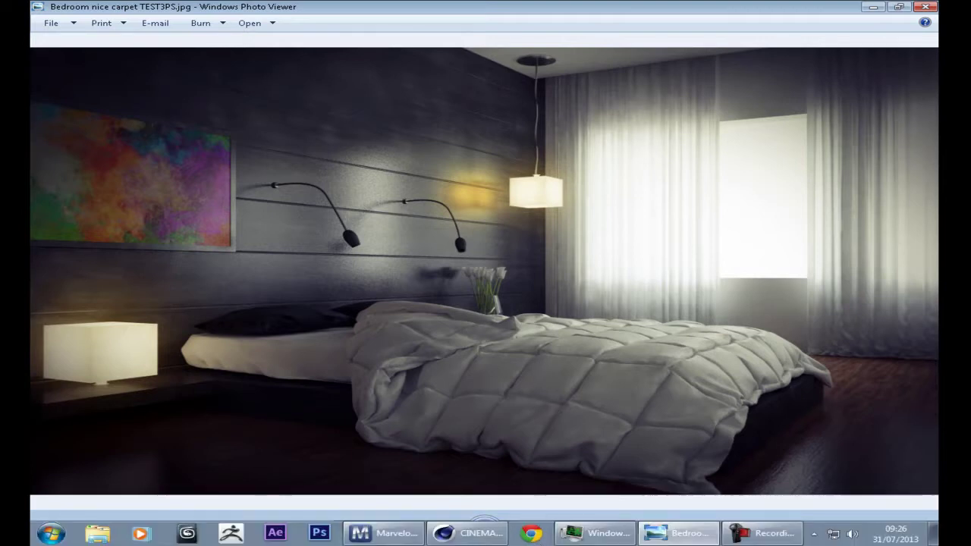
# Switch to CINEMA 4D, add a cube and stretch it into a flat slab about 989 × 83 × 740 cm.
pyautogui.click(466, 533)
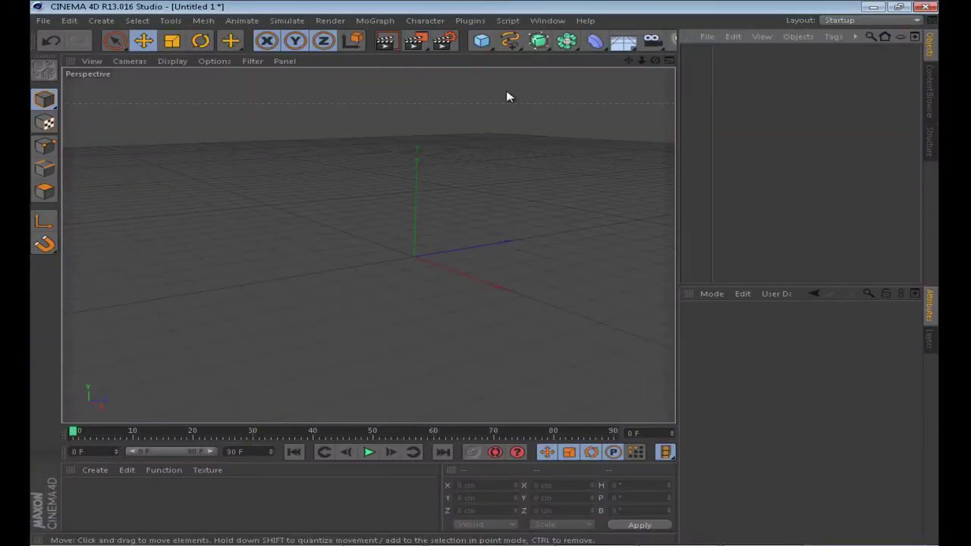
pyautogui.click(482, 43)
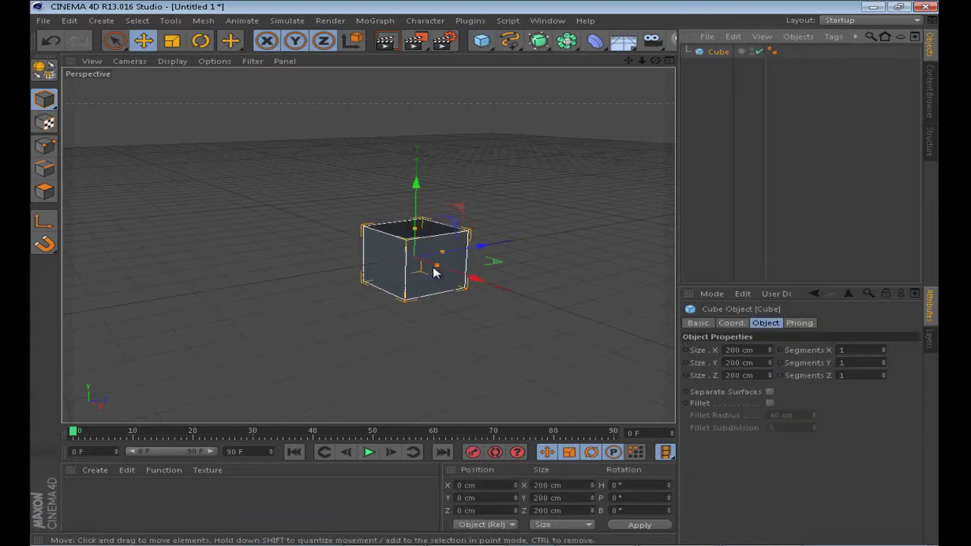
pyautogui.moveTo(440, 264); pyautogui.dragTo(503, 291)
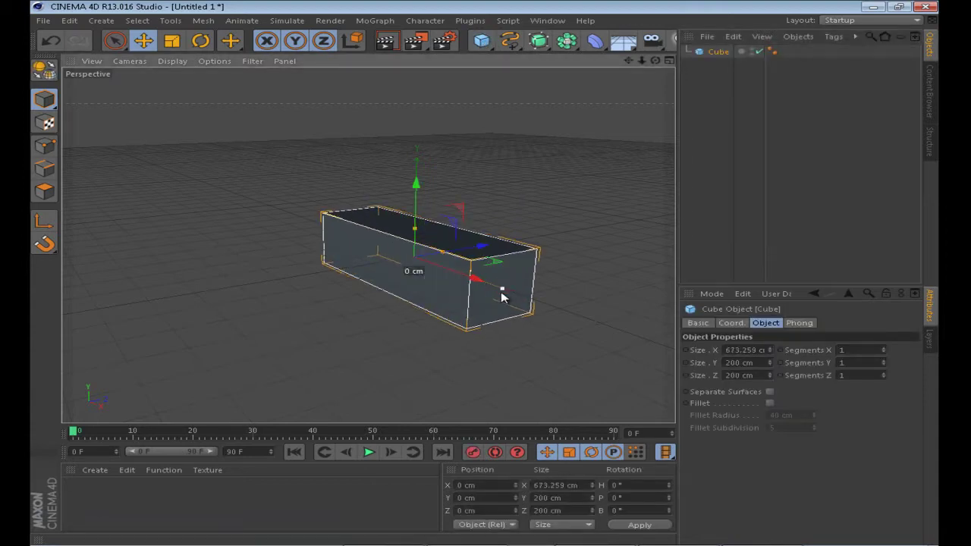
pyautogui.moveTo(417, 231); pyautogui.dragTo(520, 308)
pyautogui.keyDown('alt'); pyautogui.moveTo(472, 278); pyautogui.dragTo(549, 385); pyautogui.keyUp('alt')
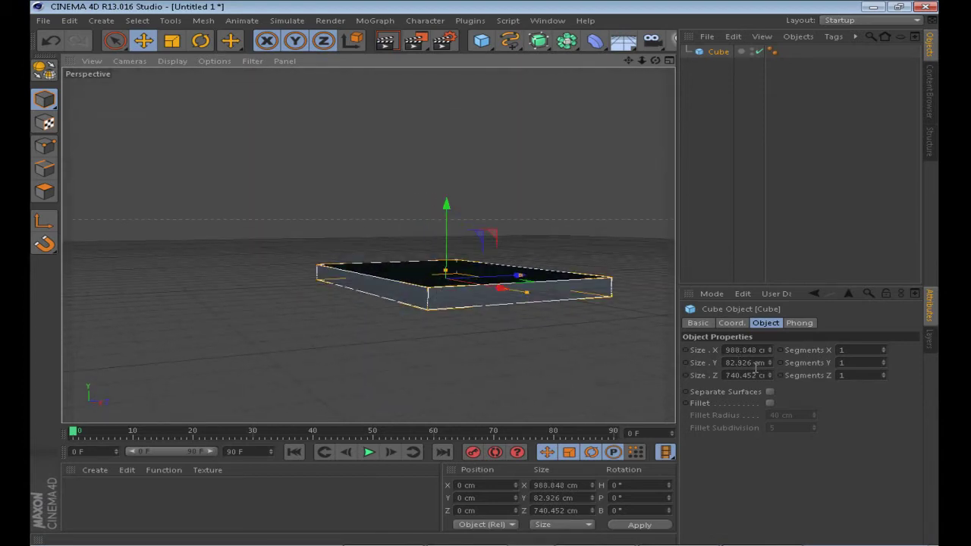
# Set the slab's Y size to 120 cm and its Y position to 55 cm.
pyautogui.moveTo(769, 364); pyautogui.dragTo(752, 371)
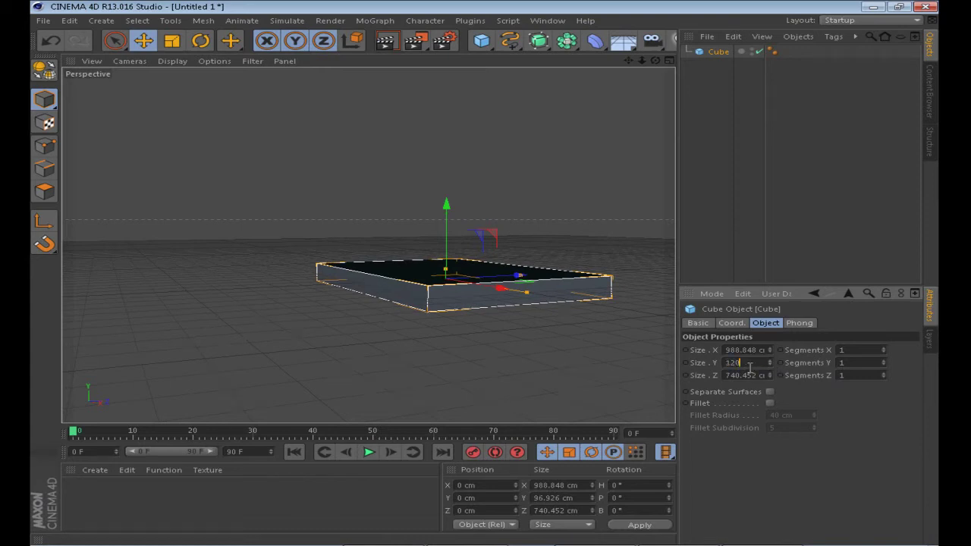
pyautogui.press('Return')
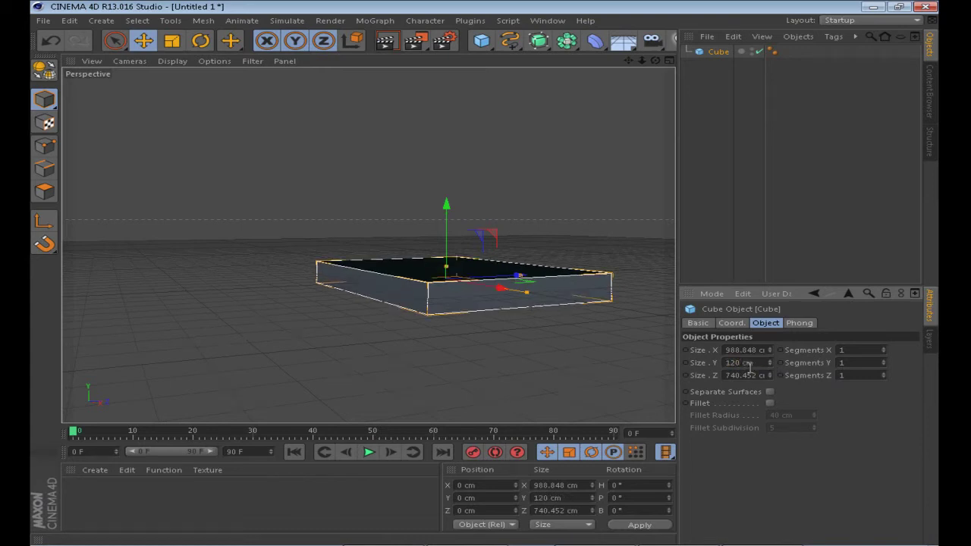
pyautogui.click(496, 499)
pyautogui.press('Return')
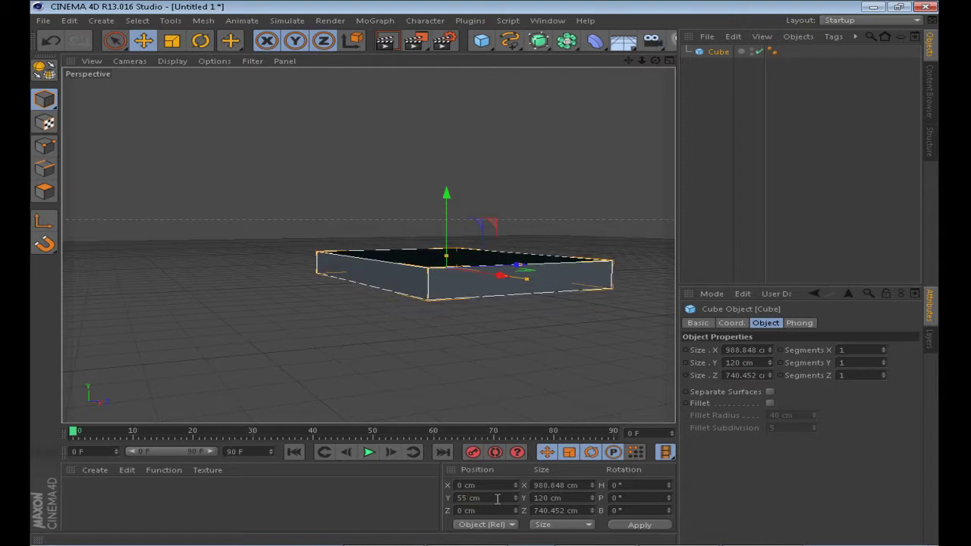
# Convert the base slab to an editable polygon object and switch to point editing.
pyautogui.click(693, 160)
pyautogui.keyDown('alt'); pyautogui.moveTo(477, 303); pyautogui.dragTo(494, 231); pyautogui.keyUp('alt')
pyautogui.keyDown('alt'); pyautogui.moveTo(460, 298); pyautogui.dragTo(433, 296); pyautogui.keyUp('alt')
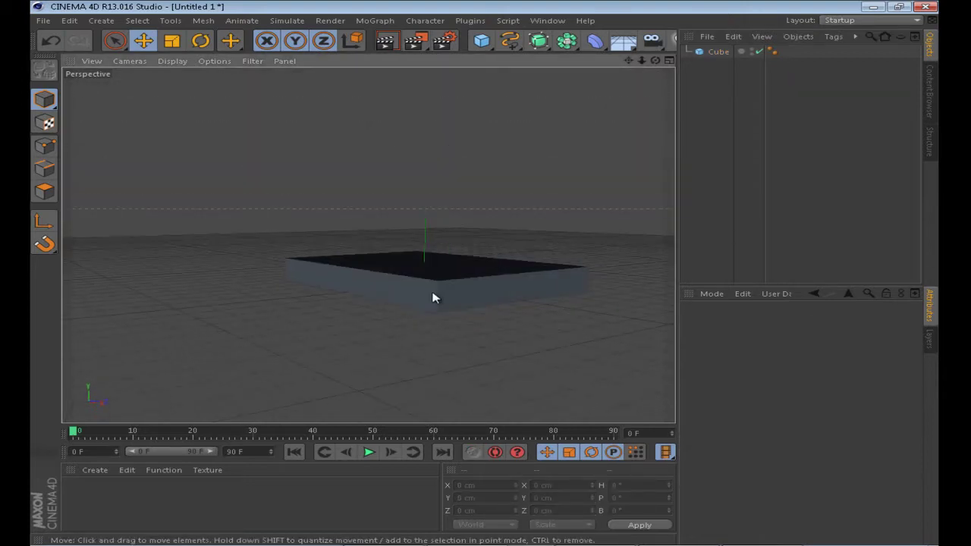
pyautogui.click(433, 296)
pyautogui.press('c')
pyautogui.click(45, 189)
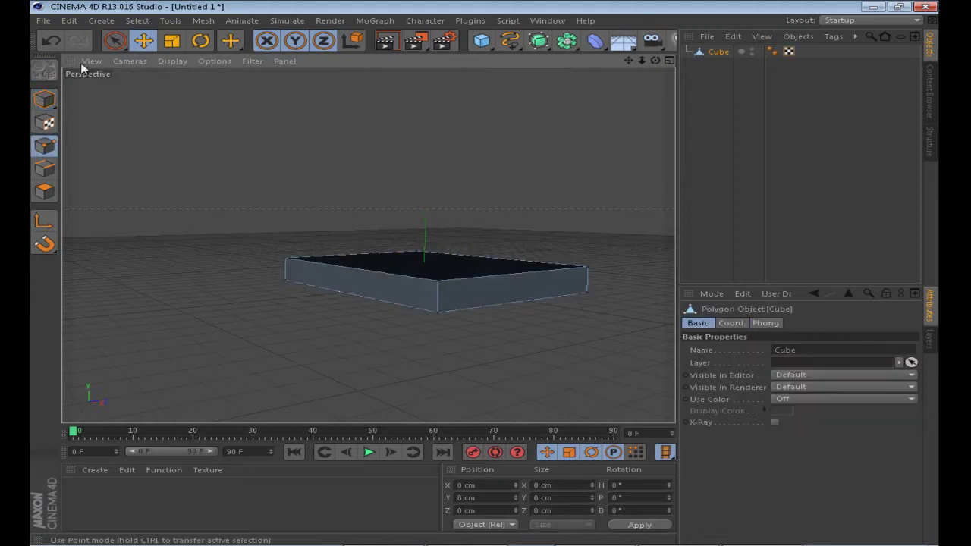
# Rectangle-select all the slab's top points, including hidden ones, and lower them to about Y 34 cm.
pyautogui.click(114, 40)
pyautogui.click(144, 71)
pyautogui.click(808, 373)
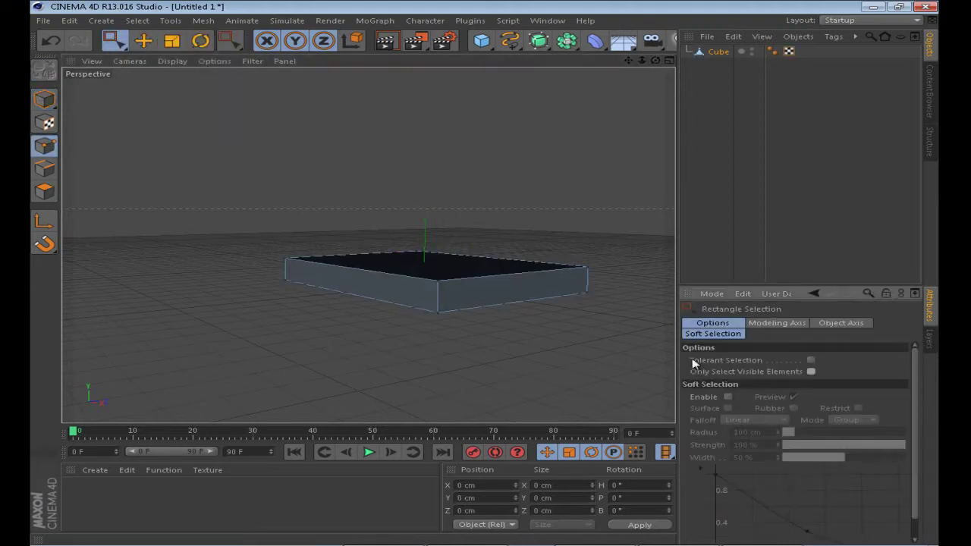
pyautogui.keyDown('alt'); pyautogui.moveTo(356, 303); pyautogui.dragTo(480, 242); pyautogui.keyUp('alt')
pyautogui.moveTo(114, 234); pyautogui.dragTo(325, 329)
pyautogui.moveTo(369, 189); pyautogui.dragTo(375, 194)
pyautogui.keyDown('alt'); pyautogui.moveTo(427, 234); pyautogui.dragTo(341, 277); pyautogui.keyUp('alt')
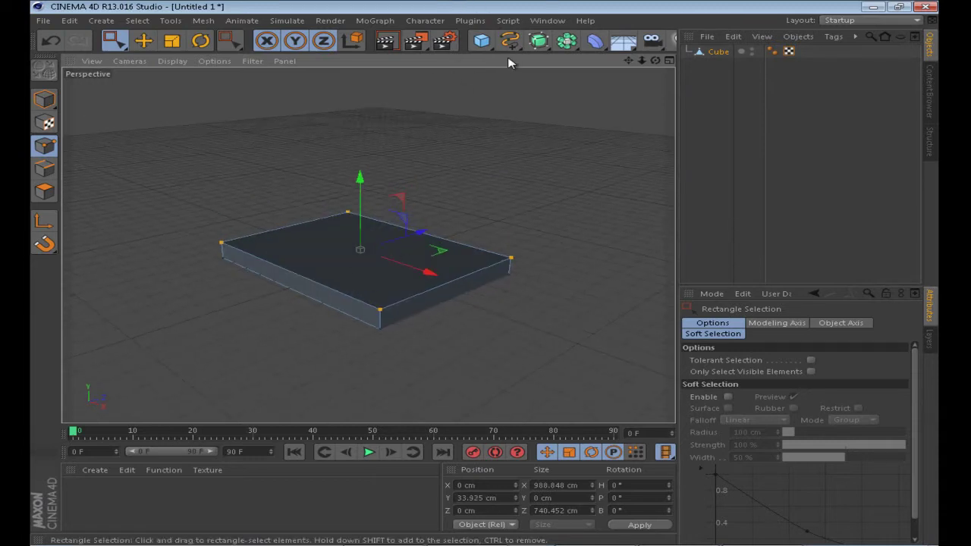
# Add a second cube in model mode, raise it to about Y 109 cm and stretch it to about 765 cm along X.
pyautogui.click(481, 40)
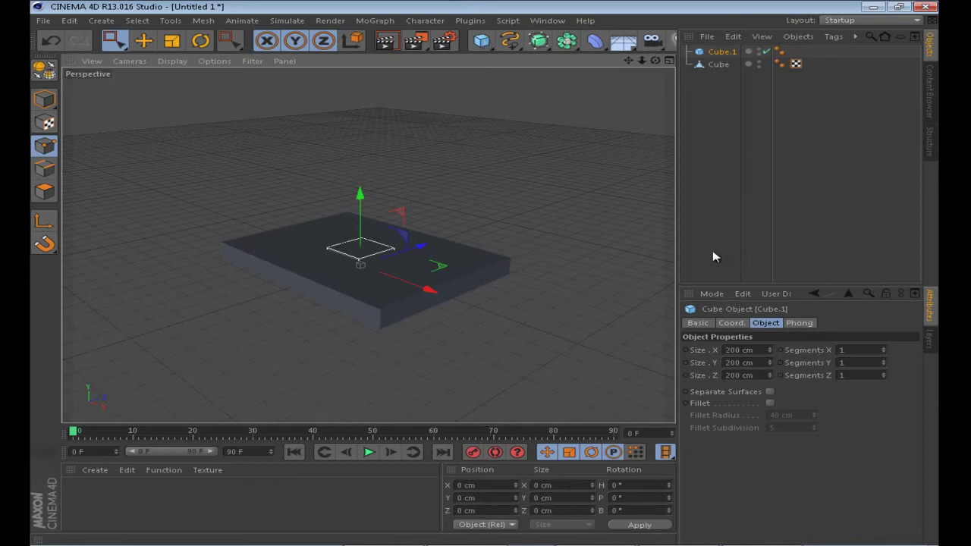
pyautogui.click(44, 99)
pyautogui.click(143, 40)
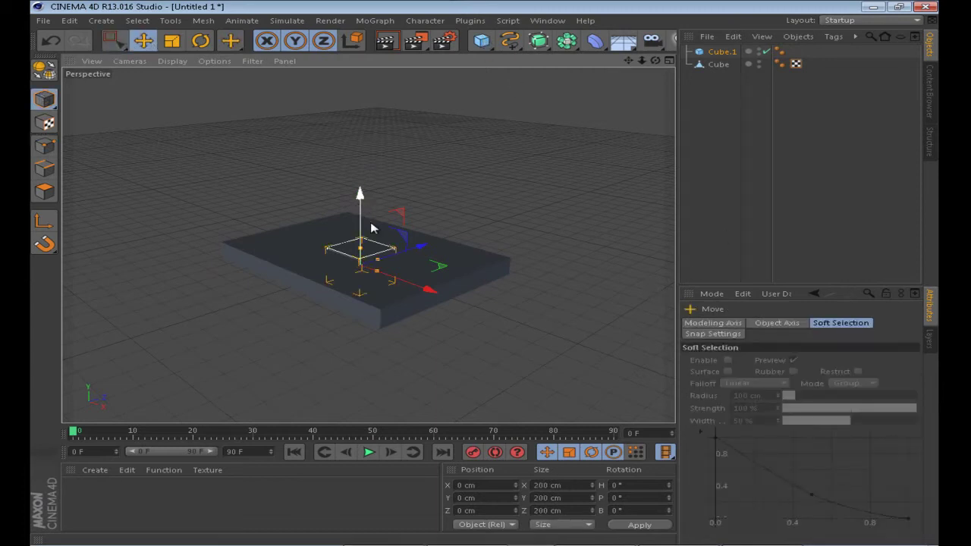
pyautogui.scroll(5, 364, 235)
pyautogui.moveTo(360, 225); pyautogui.dragTo(364, 189)
pyautogui.moveTo(383, 255); pyautogui.dragTo(474, 306)
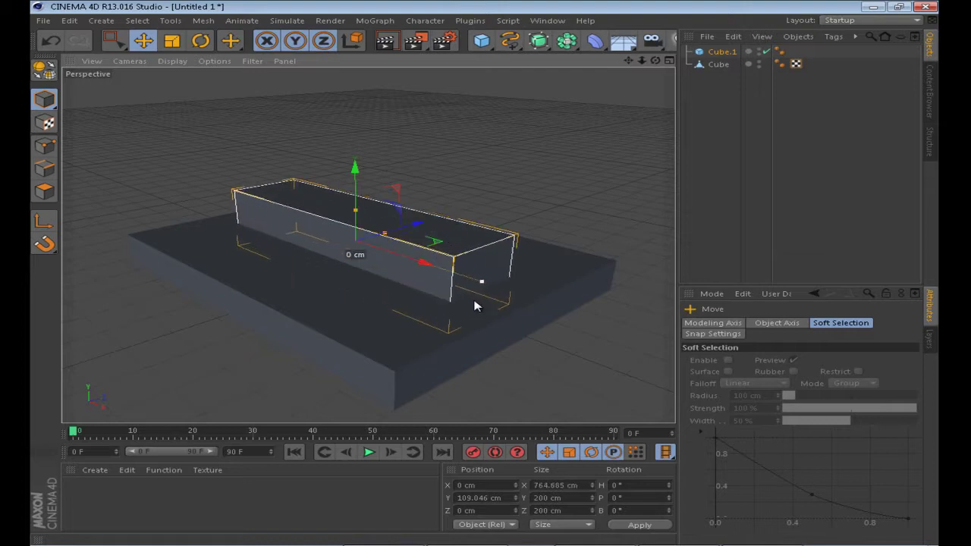
# Resize the upper cube to about 874 × 78 × 640 cm and place it on the base at about X -32, Y 131 cm.
pyautogui.moveTo(423, 263); pyautogui.dragTo(398, 257)
pyautogui.moveTo(366, 228); pyautogui.dragTo(420, 213)
pyautogui.keyDown('alt'); pyautogui.moveTo(324, 241); pyautogui.dragTo(375, 237); pyautogui.keyUp('alt')
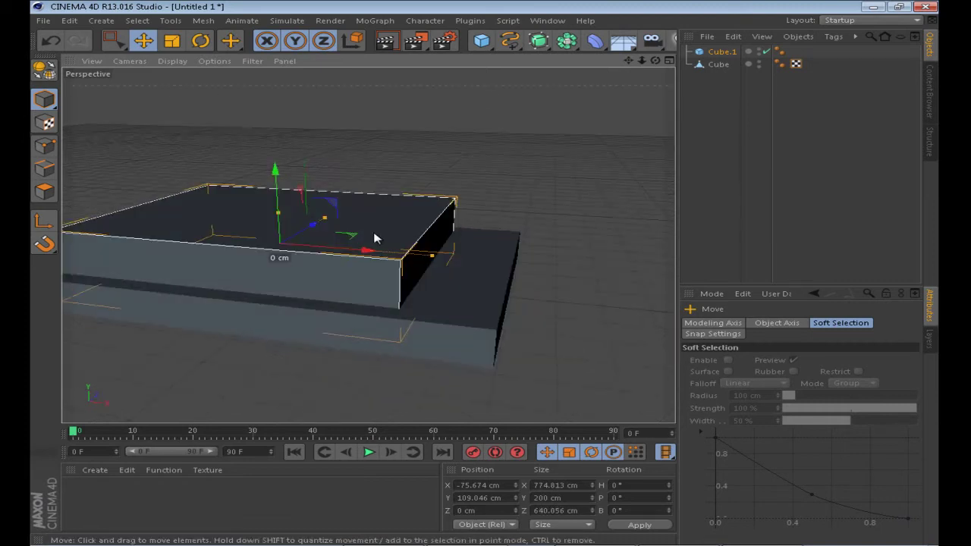
pyautogui.moveTo(279, 217); pyautogui.dragTo(279, 225)
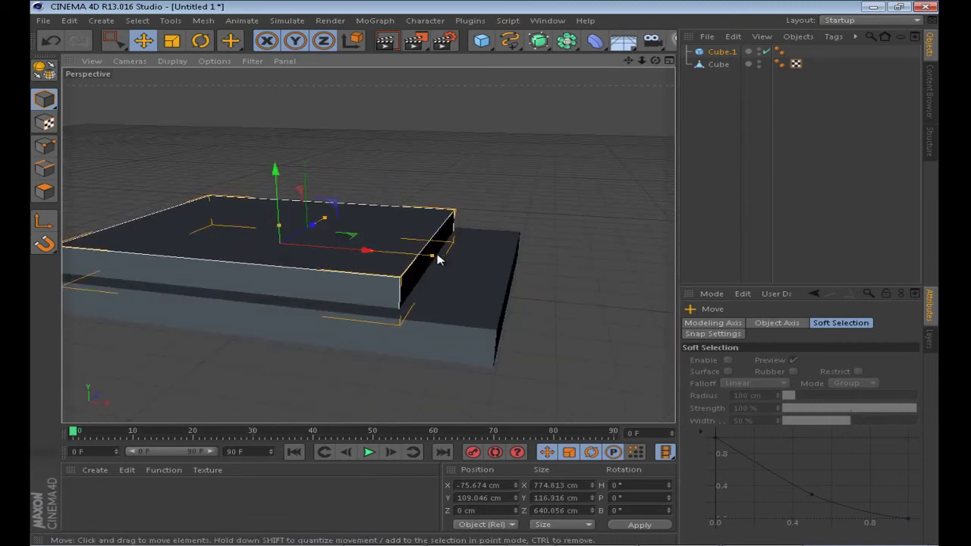
pyautogui.moveTo(436, 259); pyautogui.dragTo(460, 269)
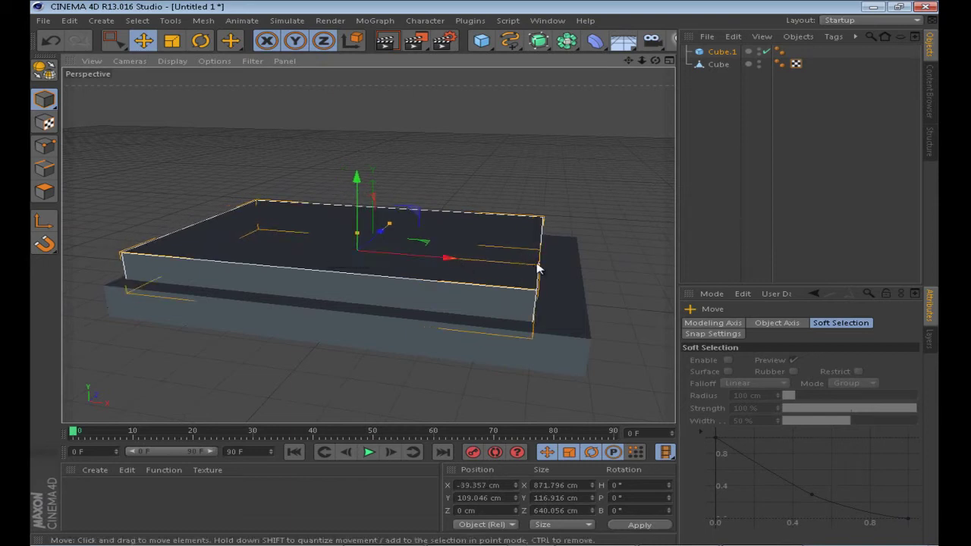
pyautogui.moveTo(537, 265); pyautogui.dragTo(539, 265)
pyautogui.moveTo(442, 257); pyautogui.dragTo(438, 148)
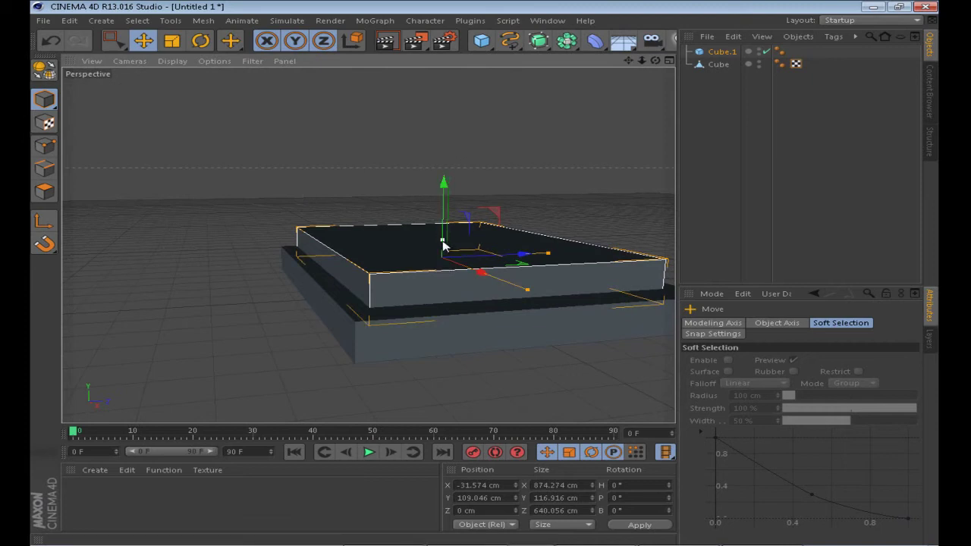
pyautogui.moveTo(444, 245); pyautogui.dragTo(452, 219)
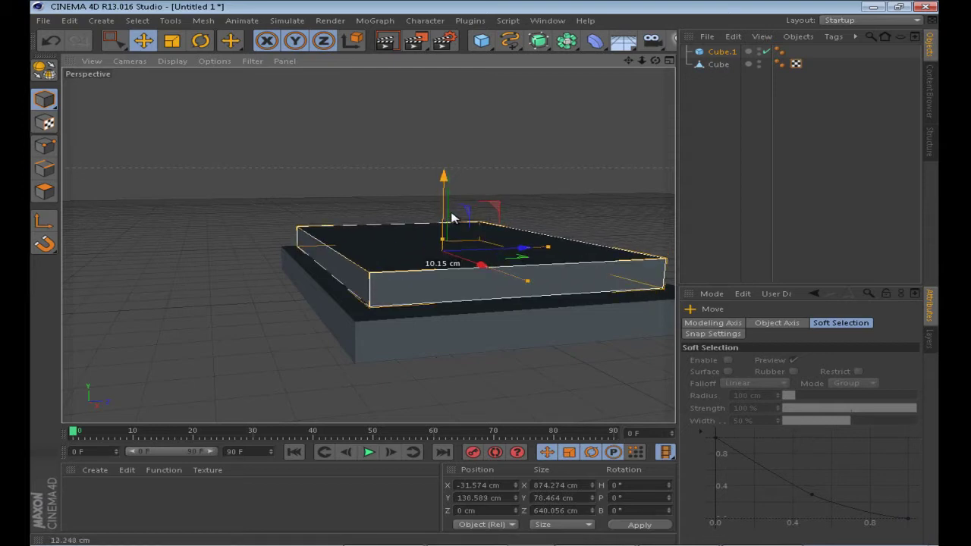
# Round the upper cube's edges with a fillet of about 22 cm radius.
pyautogui.click(732, 51)
pyautogui.click(770, 403)
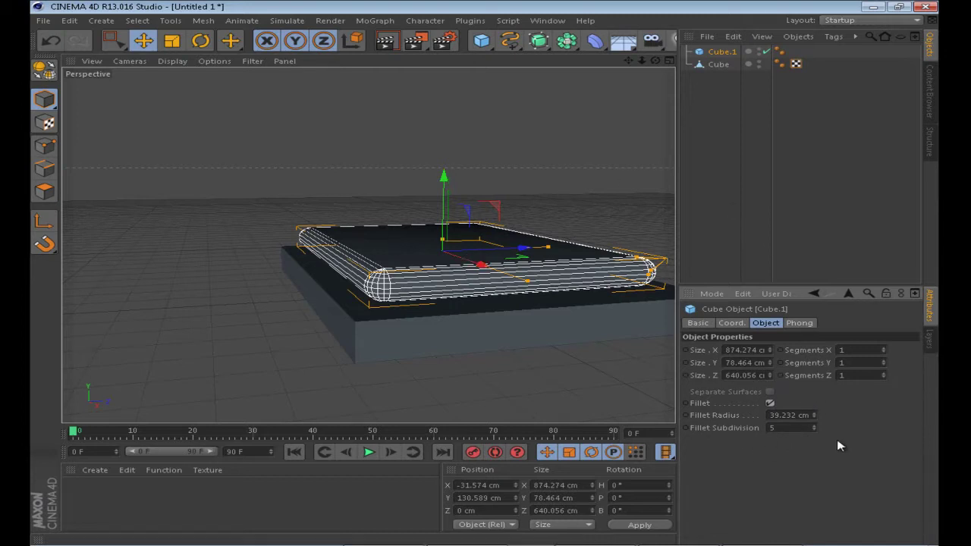
pyautogui.moveTo(815, 413)
pyautogui.mouseDown()
pyautogui.moveTo(814, 423)
pyautogui.moveTo(815, 411)
pyautogui.mouseUp()
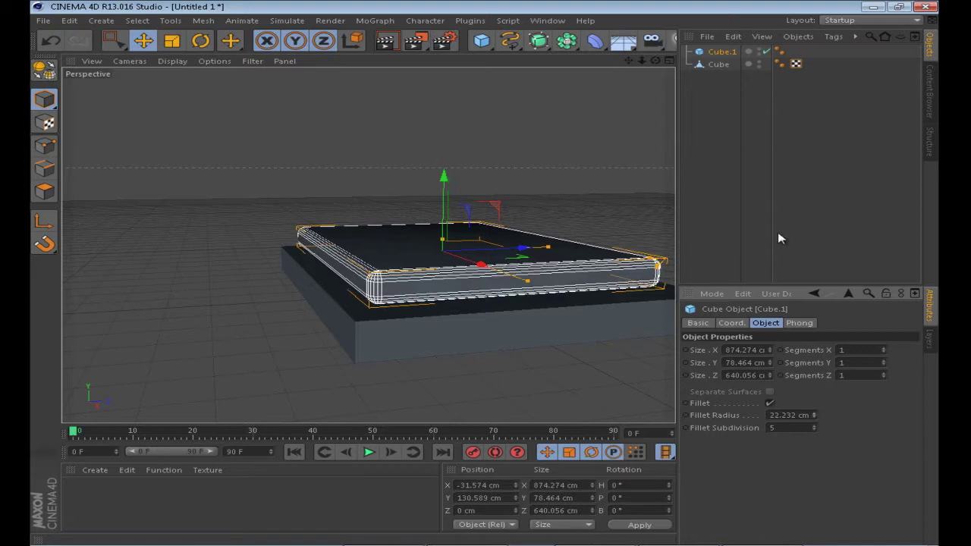
pyautogui.click(747, 200)
pyautogui.moveTo(385, 252); pyautogui.dragTo(411, 261)
pyautogui.click(54, 38)
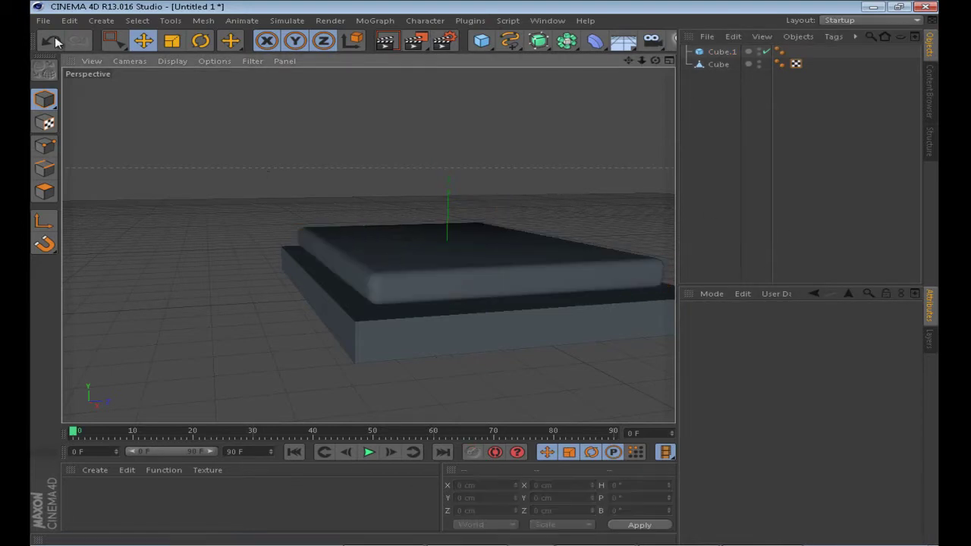
pyautogui.click(55, 40)
pyautogui.click(58, 44)
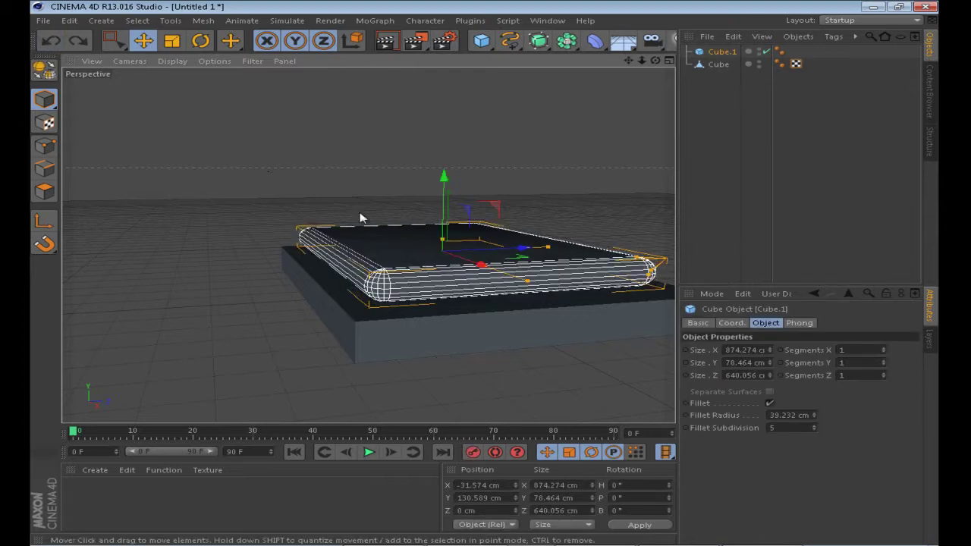
pyautogui.hotkey('ctrl', 'y')
pyautogui.keyDown('alt'); pyautogui.moveTo(433, 256); pyautogui.dragTo(458, 271); pyautogui.keyUp('alt')
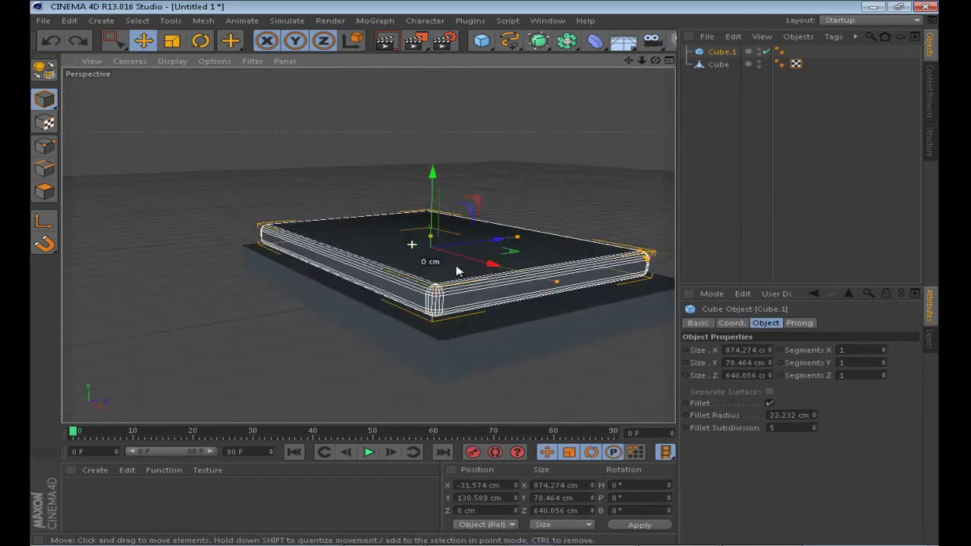
# Convert both cubes to editable polygon objects and merge them into one object, deleting the originals.
pyautogui.keyDown('ctrl'); pyautogui.click(718, 64); pyautogui.keyUp('ctrl')
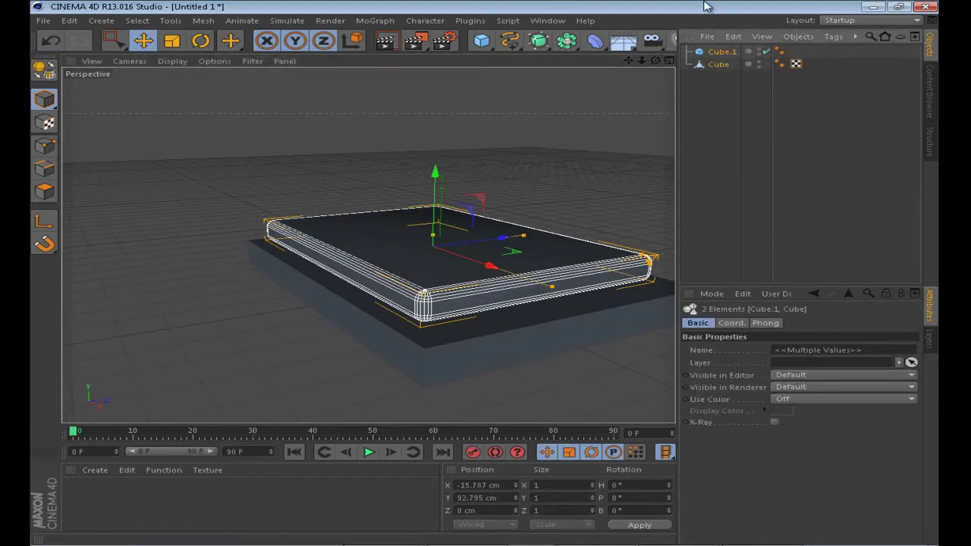
pyautogui.click(42, 69)
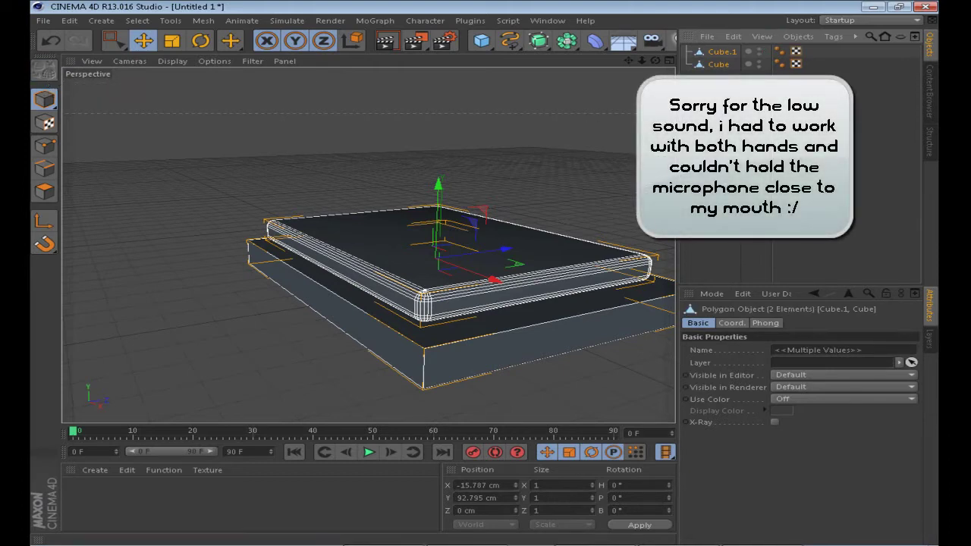
pyautogui.click(737, 144)
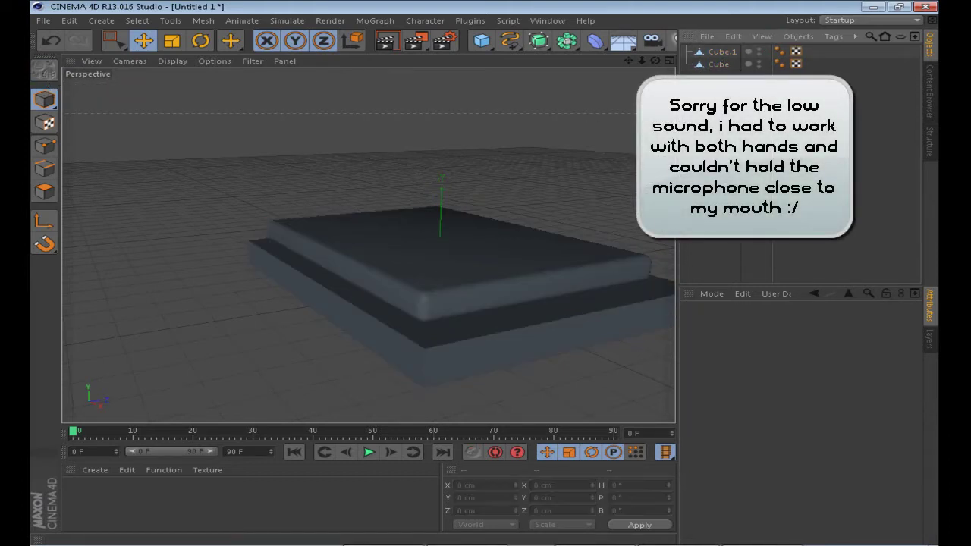
pyautogui.moveTo(717, 51); pyautogui.dragTo(717, 50)
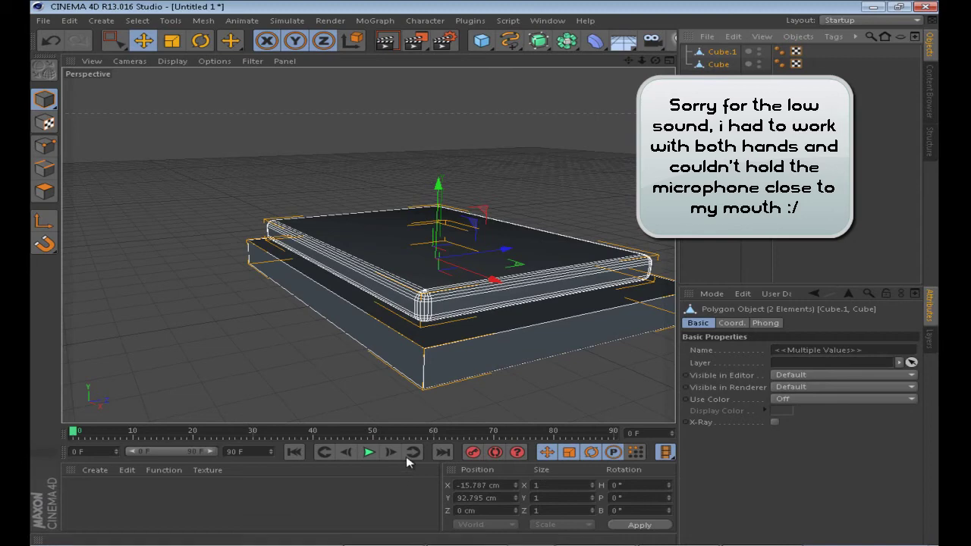
pyautogui.rightClick(718, 59)
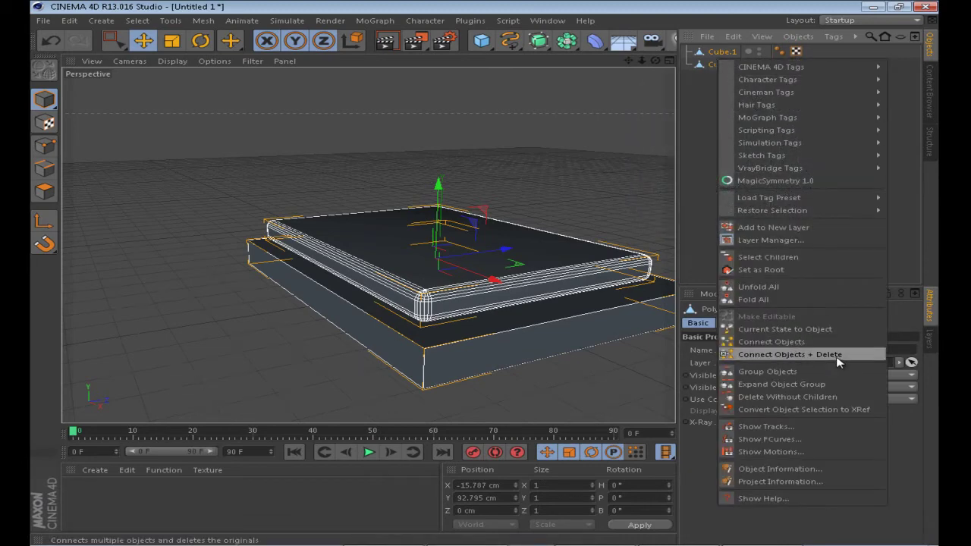
pyautogui.click(789, 354)
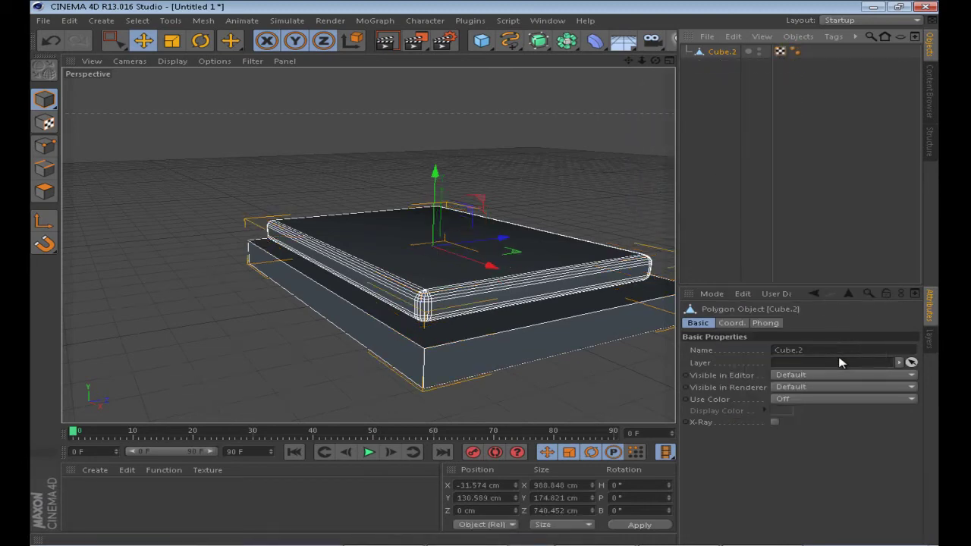
# Open the Wavefront OBJ export for the merged bed and cancel saving the file.
pyautogui.click(729, 77)
pyautogui.keyDown('alt'); pyautogui.moveTo(412, 289); pyautogui.dragTo(317, 302); pyautogui.keyUp('alt')
pyautogui.click(722, 53)
pyautogui.moveTo(574, 246); pyautogui.dragTo(533, 319)
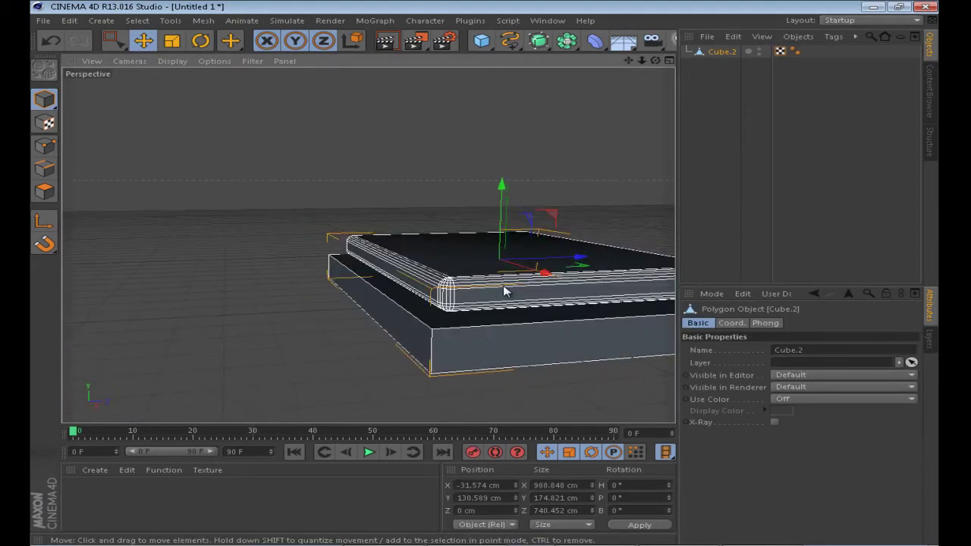
pyautogui.keyDown('alt'); pyautogui.moveTo(449, 366); pyautogui.dragTo(477, 341); pyautogui.keyUp('alt')
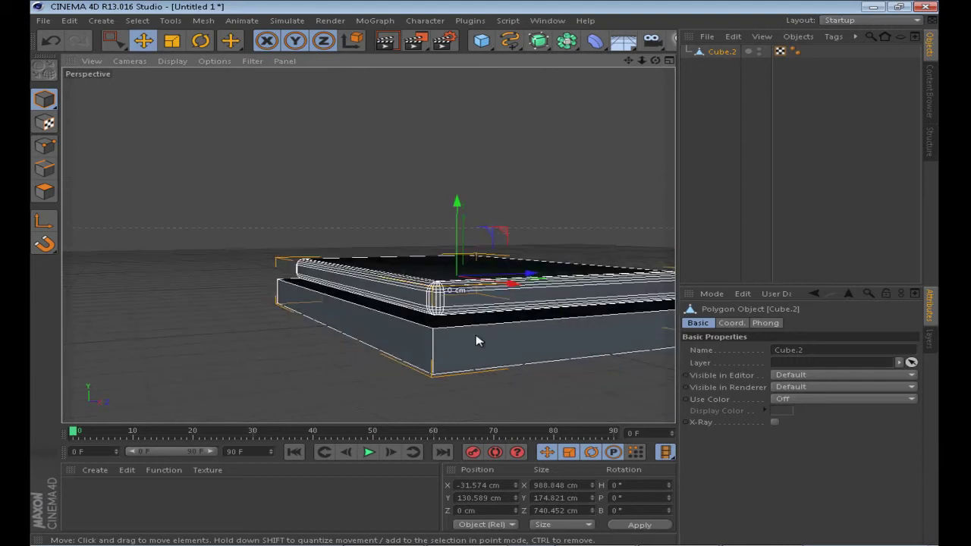
pyautogui.click(43, 21)
pyautogui.moveTo(121, 196)
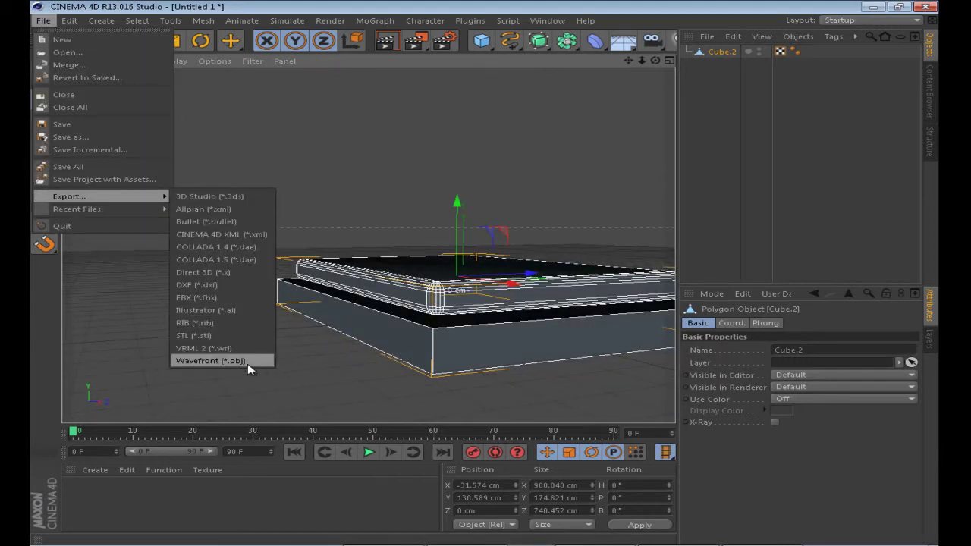
pyautogui.click(225, 361)
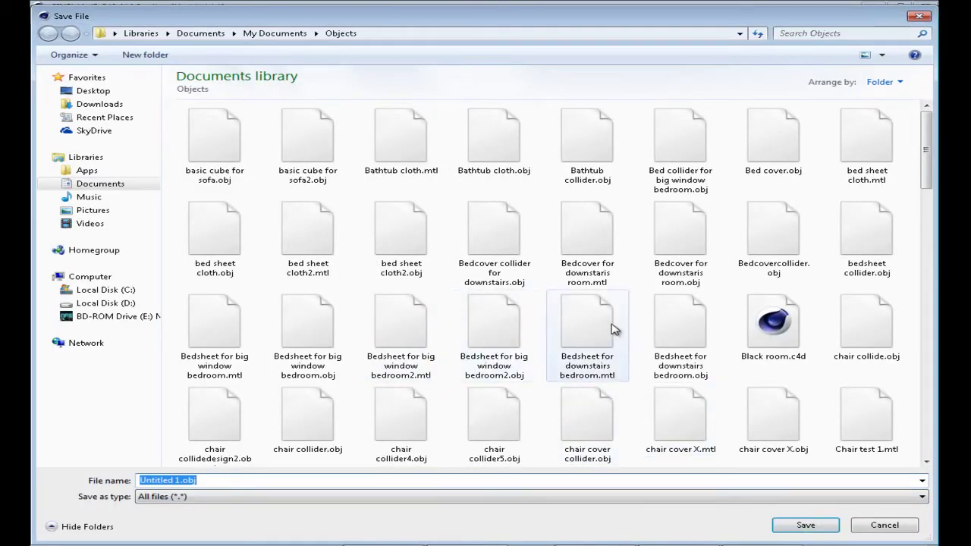
pyautogui.click(865, 526)
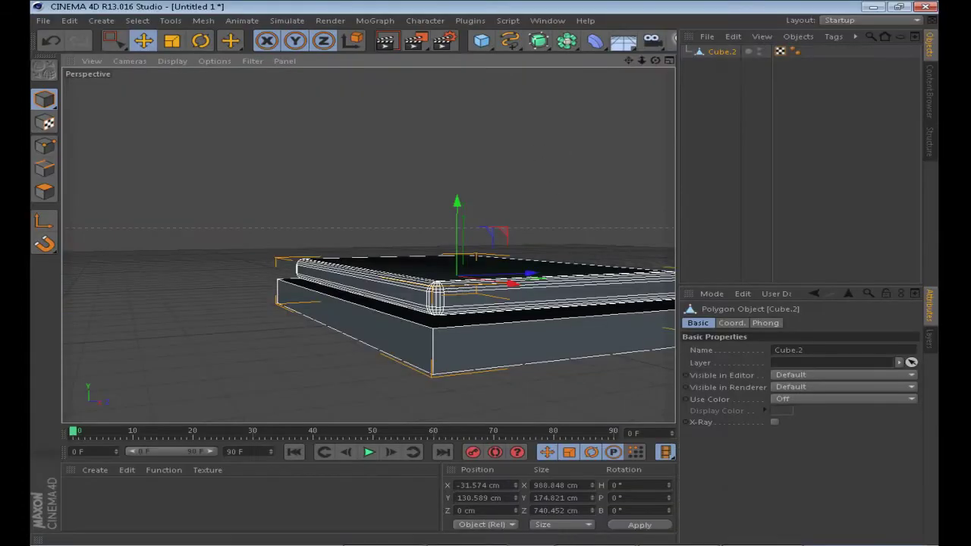
# Switch to Marvelous Designer and import Tutorial bed collider.obj as an avatar in cm units at 300% scale.
pyautogui.click(383, 533)
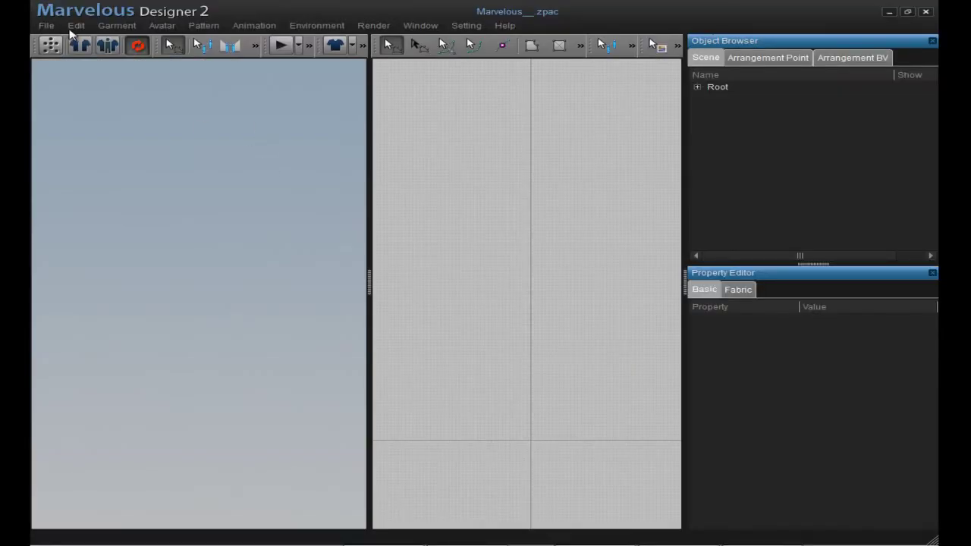
pyautogui.click(47, 26)
pyautogui.moveTo(93, 86)
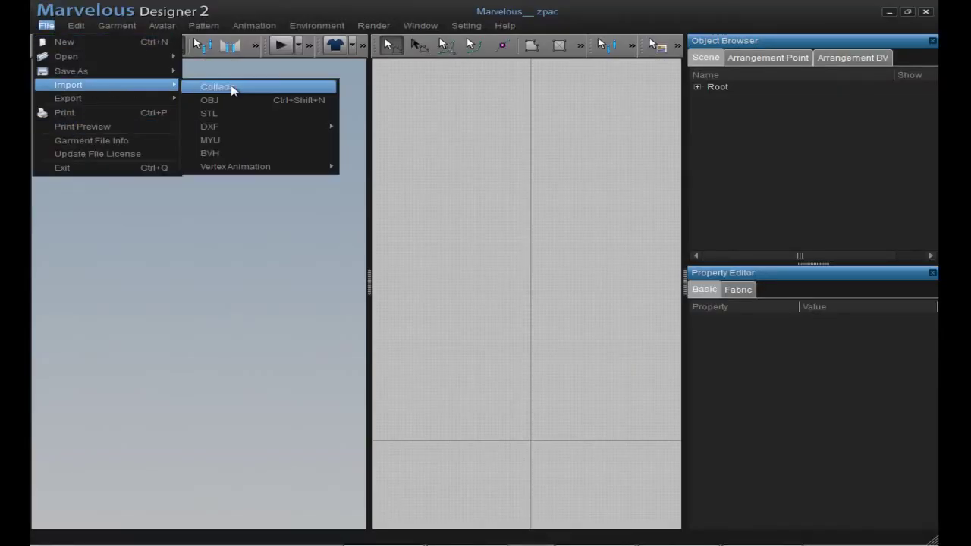
pyautogui.click(257, 102)
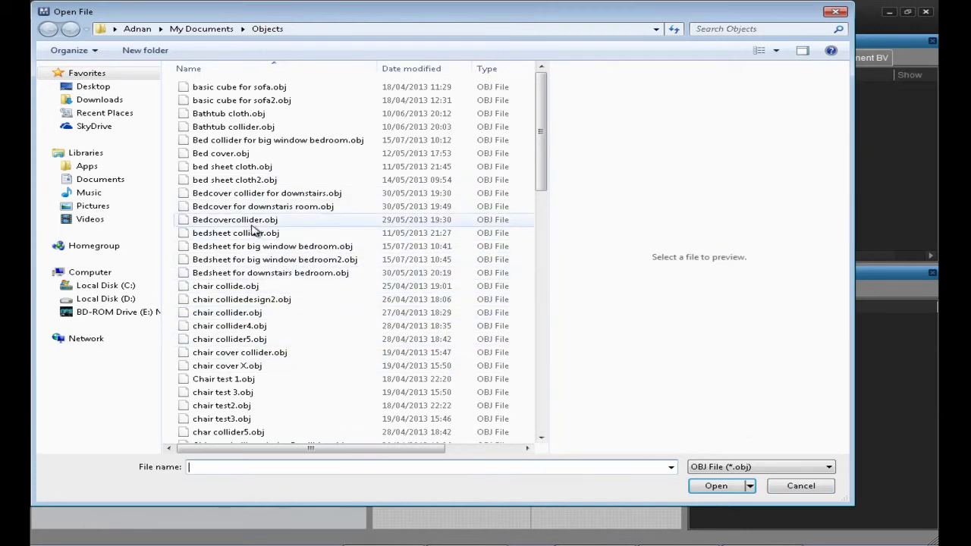
pyautogui.click(227, 236)
pyautogui.scroll(-15, 228, 236)
pyautogui.click(262, 332)
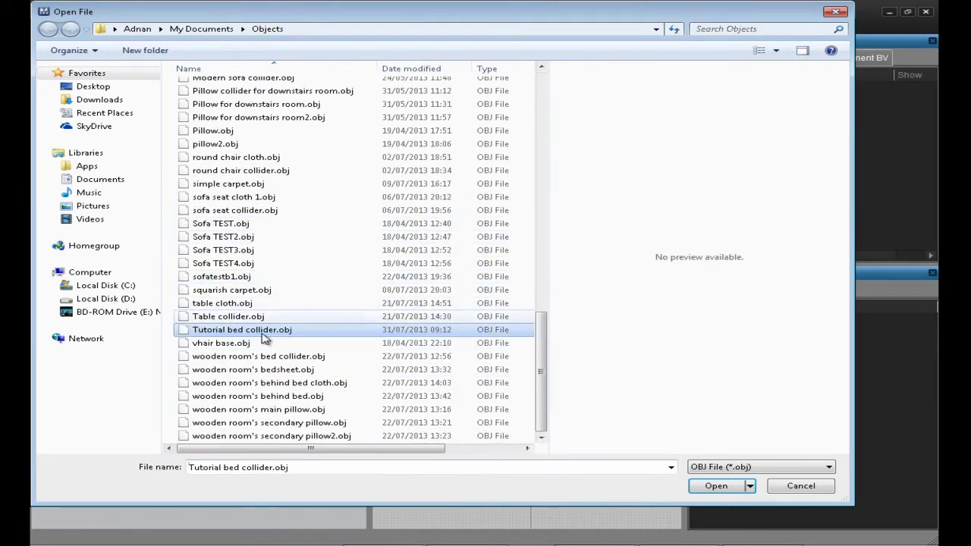
pyautogui.doubleClick(269, 336)
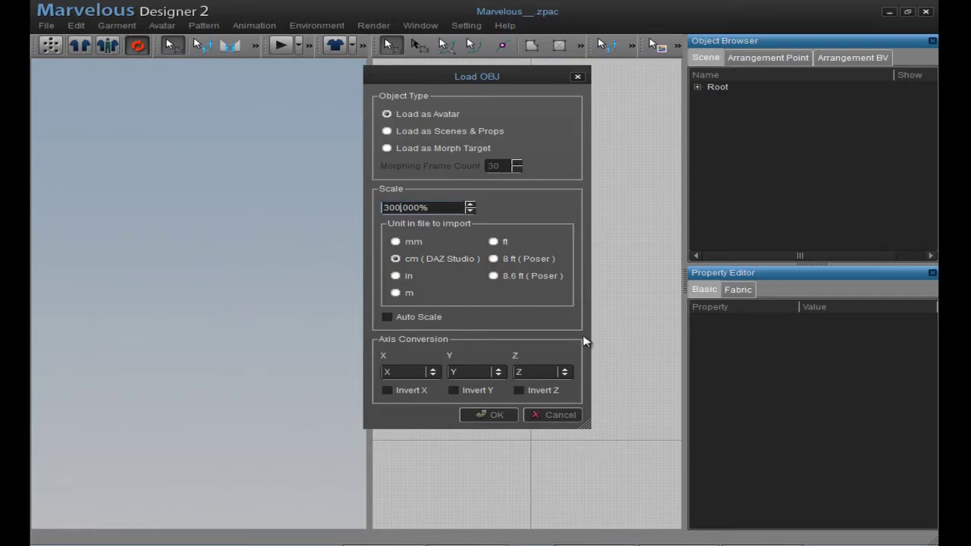
pyautogui.click(493, 414)
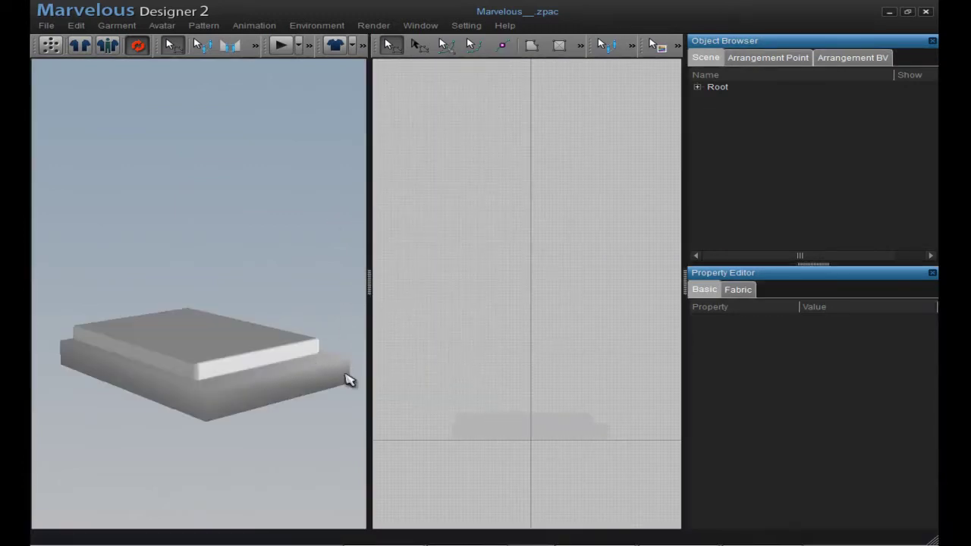
# Draw a rectangular 2D pattern wider than the bed's silhouette, with a perimeter of about 10,646 mm.
pyautogui.moveTo(278, 303); pyautogui.dragTo(267, 386, button='right')
pyautogui.moveTo(239, 348); pyautogui.dragTo(263, 301, button='middle')
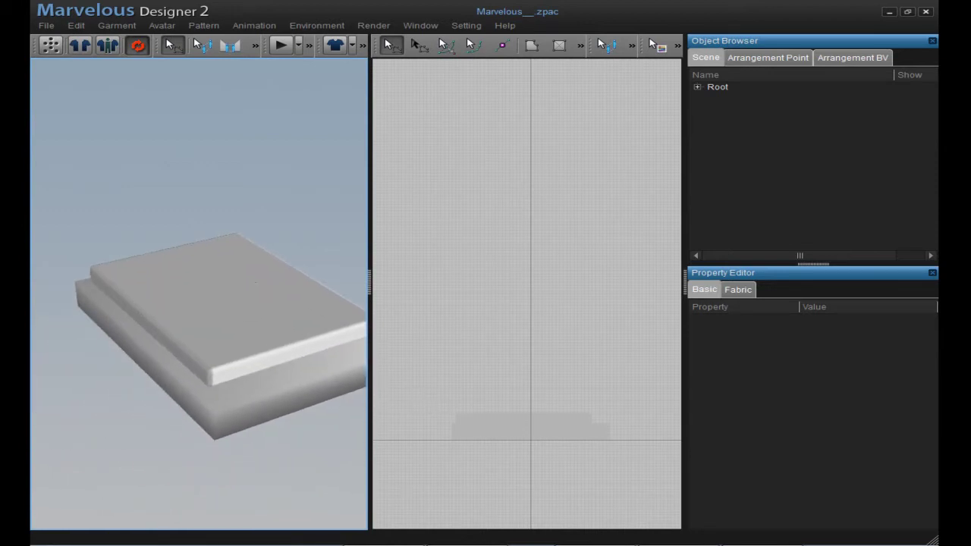
pyautogui.click(561, 46)
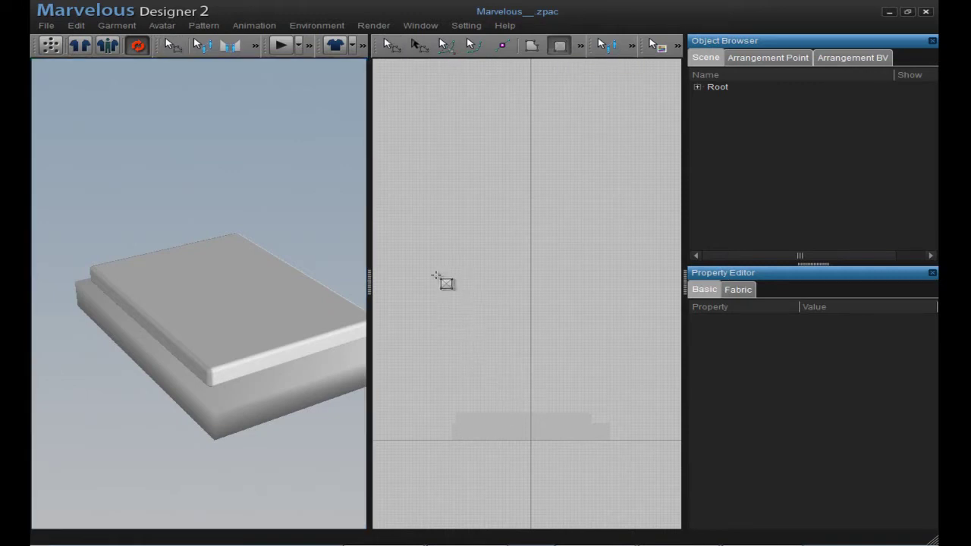
pyautogui.moveTo(426, 264); pyautogui.dragTo(621, 423)
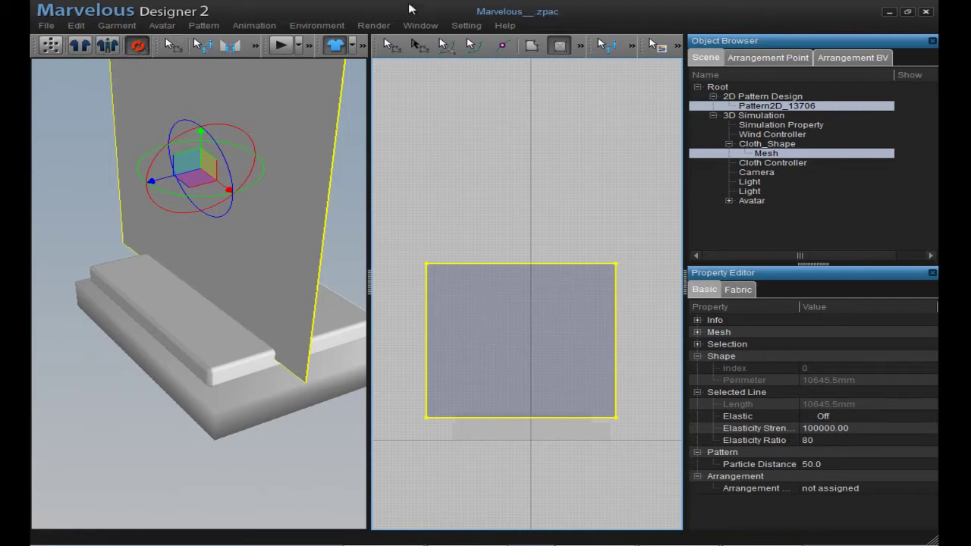
# Rotate the cloth rectangle flat in the 3D view and place it centred just above the mattress.
pyautogui.moveTo(258, 107); pyautogui.dragTo(325, 6, button='right')
pyautogui.click(322, 27)
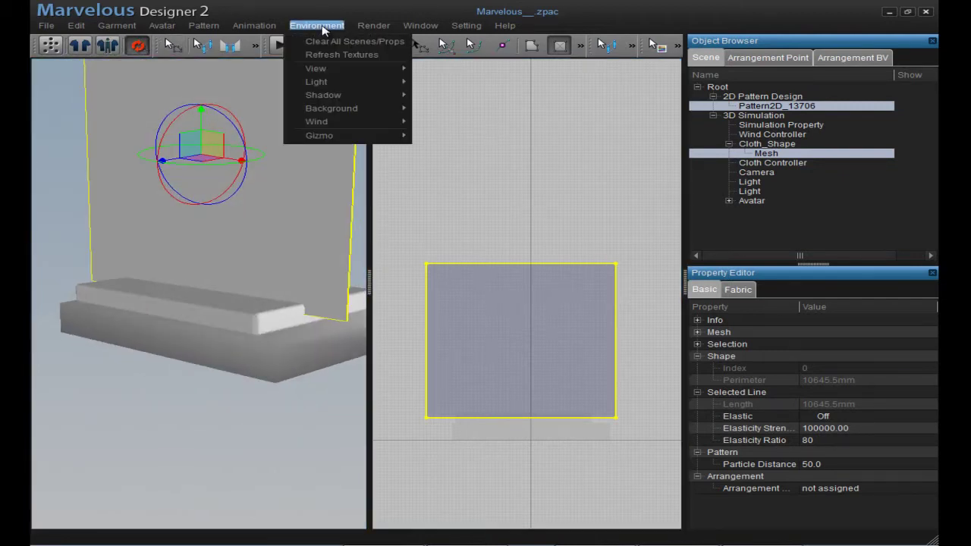
pyautogui.moveTo(366, 138)
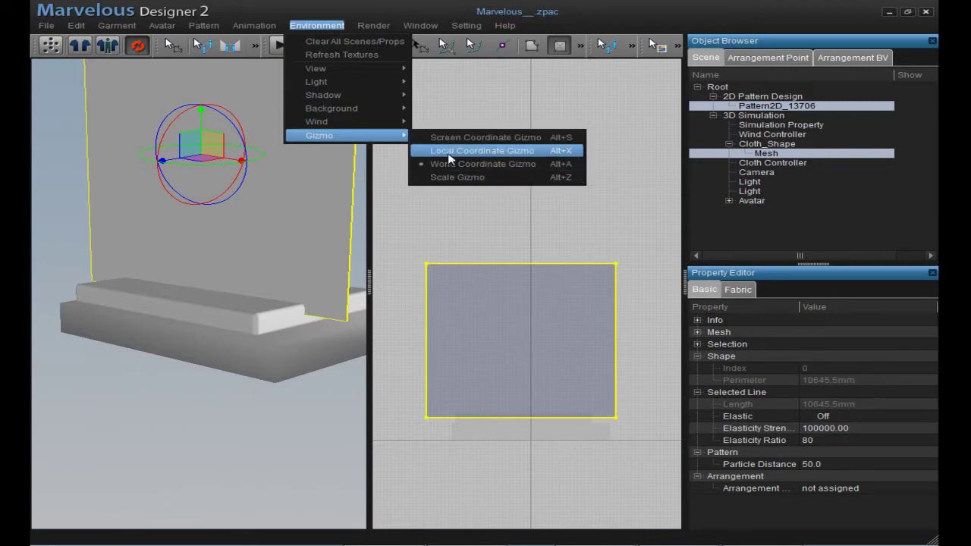
pyautogui.moveTo(303, 217); pyautogui.dragTo(280, 283, button='right')
pyautogui.moveTo(195, 219); pyautogui.dragTo(281, 195, button='right')
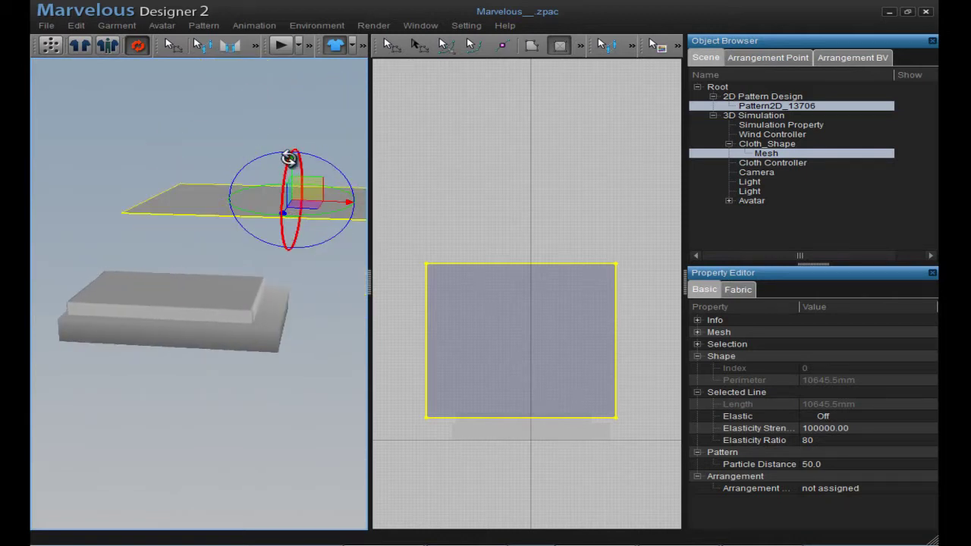
pyautogui.moveTo(292, 164); pyautogui.dragTo(299, 260)
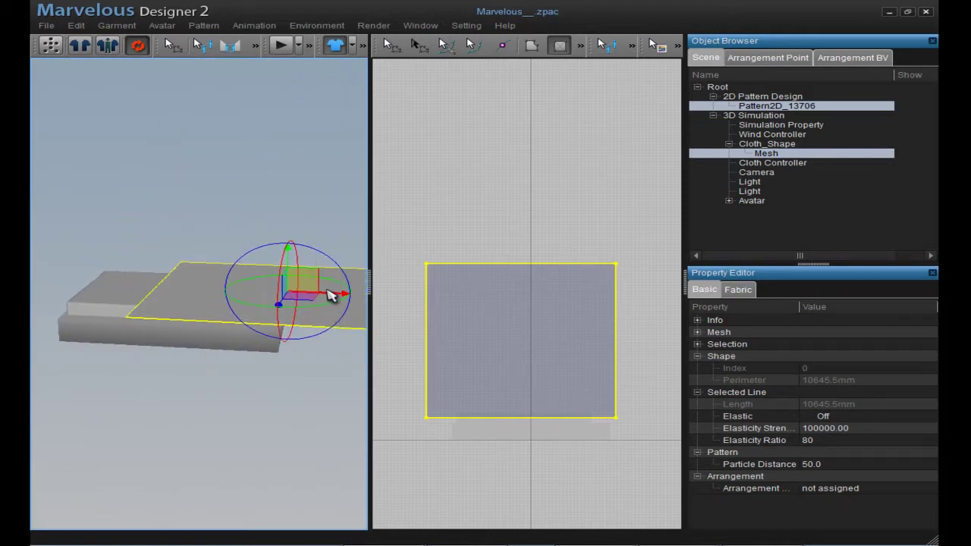
pyautogui.moveTo(332, 294); pyautogui.dragTo(273, 296)
pyautogui.moveTo(274, 295); pyautogui.dragTo(191, 258, button='right')
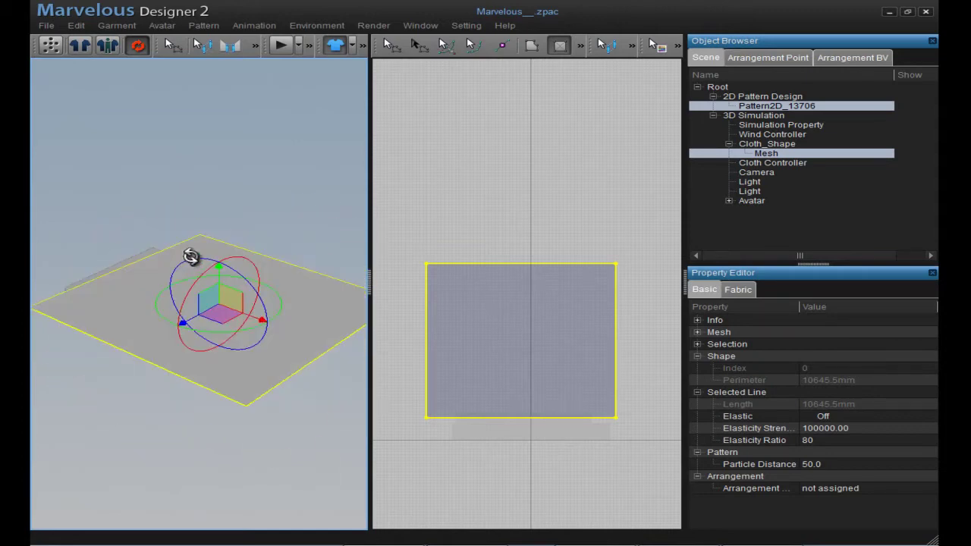
# Shrink the rectangle pattern's height and width slightly to a perimeter of about 9,766 mm.
pyautogui.click(421, 45)
pyautogui.moveTo(256, 304); pyautogui.dragTo(312, 251, button='right')
pyautogui.moveTo(522, 430); pyautogui.dragTo(527, 417)
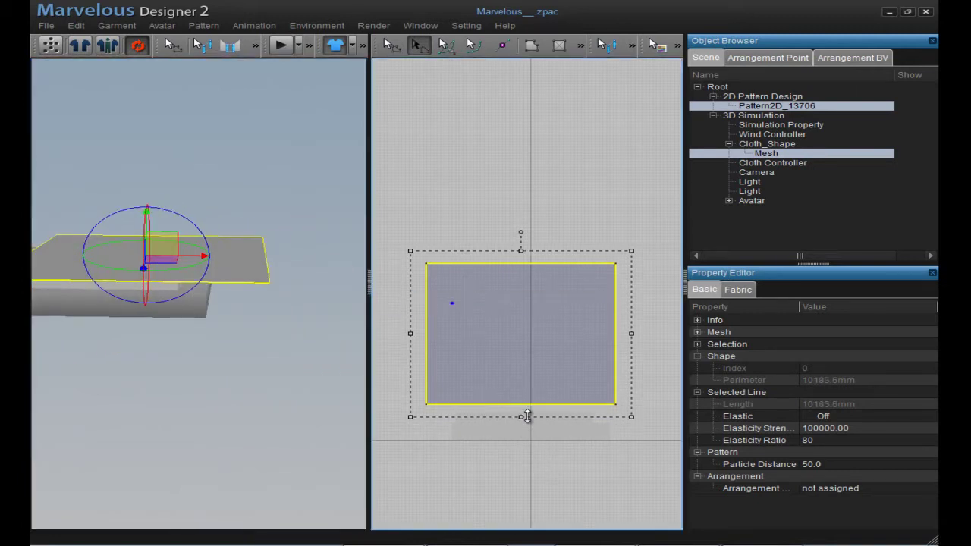
pyautogui.moveTo(197, 291); pyautogui.dragTo(268, 241, button='right')
pyautogui.moveTo(267, 283)
pyautogui.mouseDown(button='right')
pyautogui.moveTo(227, 328)
pyautogui.moveTo(227, 301)
pyautogui.moveTo(258, 281)
pyautogui.mouseUp(button='right')
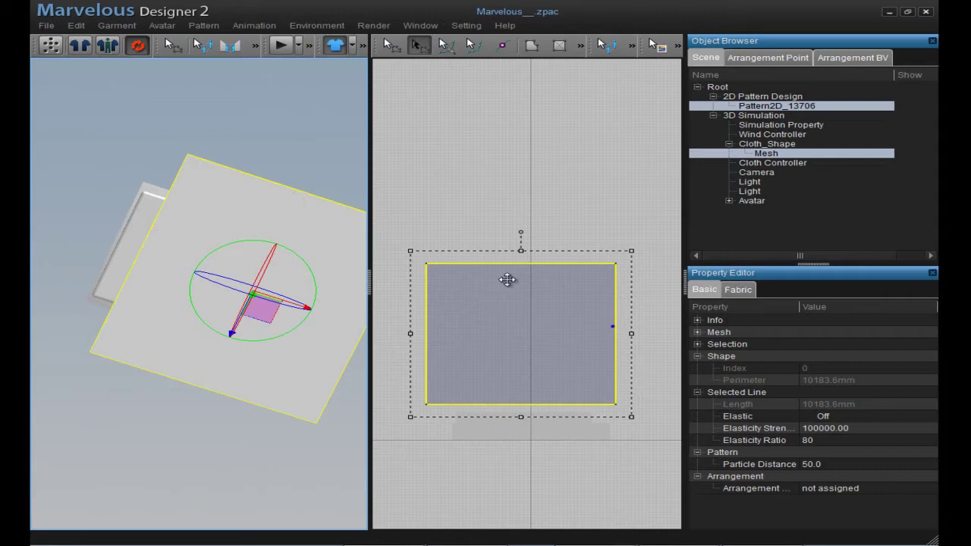
pyautogui.moveTo(646, 342); pyautogui.dragTo(616, 338)
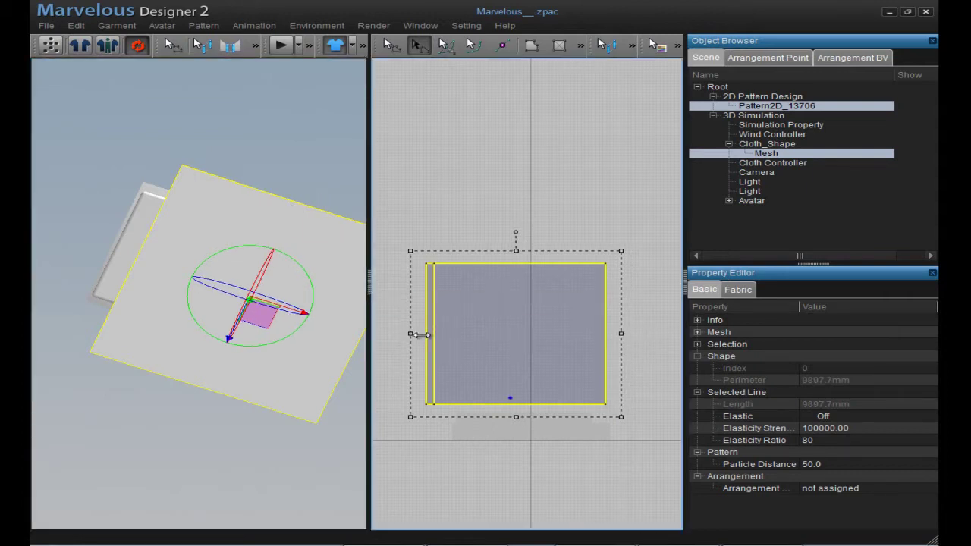
pyautogui.moveTo(418, 334); pyautogui.dragTo(410, 336)
pyautogui.moveTo(240, 315)
pyautogui.mouseDown(button='right')
pyautogui.moveTo(249, 281)
pyautogui.moveTo(278, 250)
pyautogui.moveTo(253, 305)
pyautogui.mouseUp(button='right')
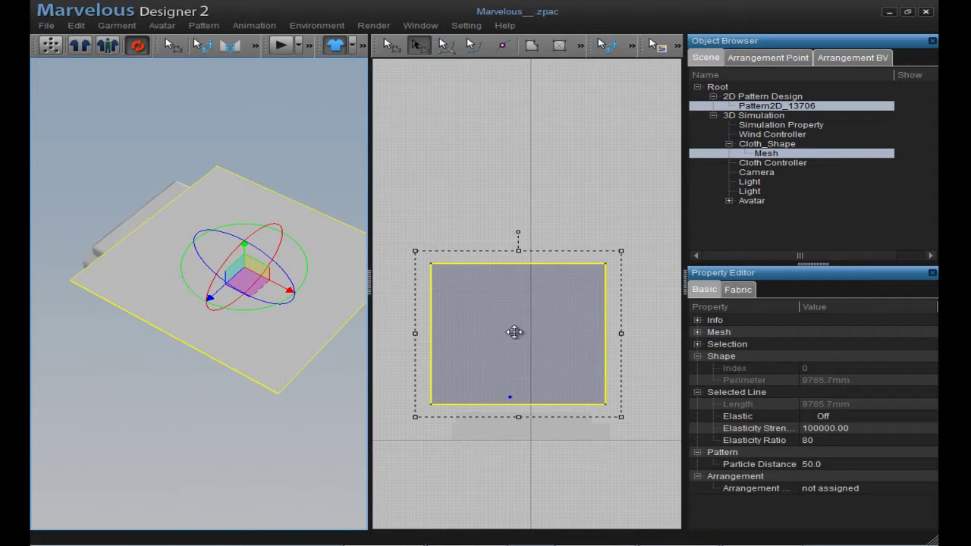
# Duplicate the rectangle pattern and place the copy directly above the original in the 2D layout.
pyautogui.moveTo(517, 334)
pyautogui.mouseDown()
pyautogui.moveTo(530, 352)
pyautogui.moveTo(517, 336)
pyautogui.mouseUp()
pyautogui.click(520, 335)
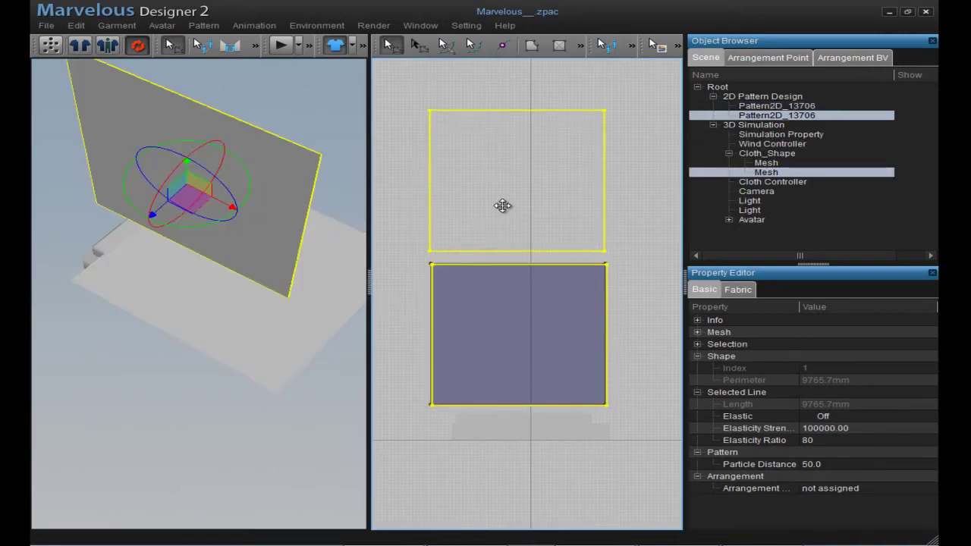
pyautogui.click(497, 217)
pyautogui.moveTo(251, 272); pyautogui.dragTo(236, 219, button='right')
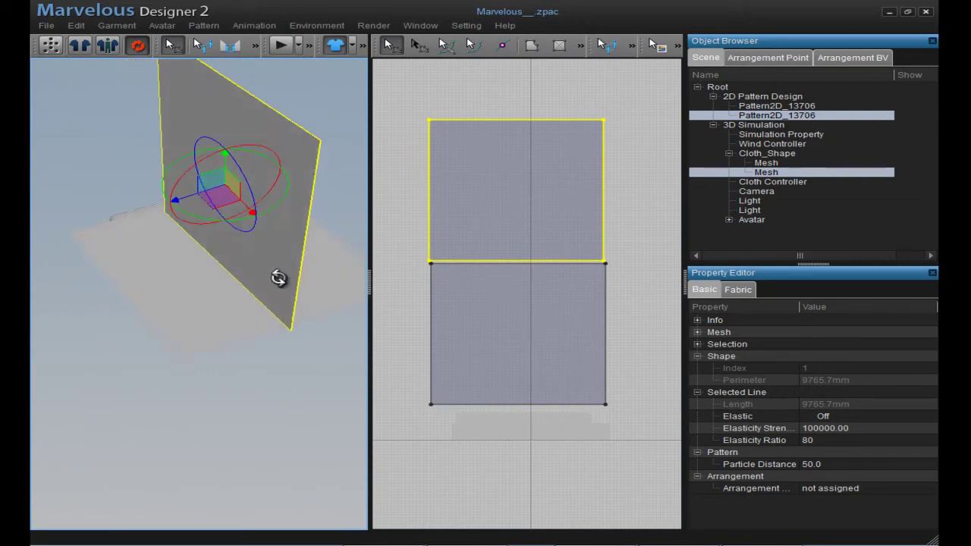
pyautogui.moveTo(278, 277); pyautogui.dragTo(169, 189, button='right')
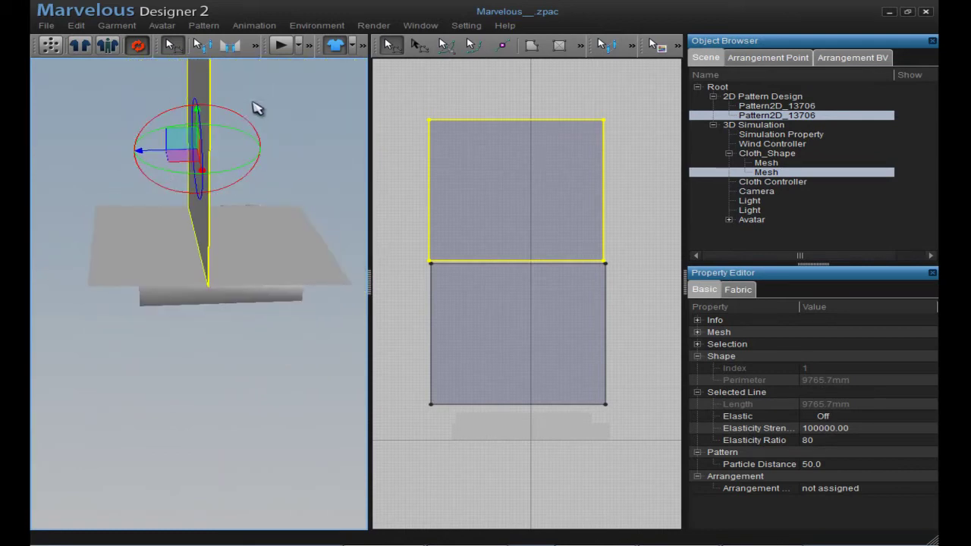
# Rotate the duplicated cloth rectangle flat in the 3D view and place it just above the first cloth.
pyautogui.moveTo(245, 124); pyautogui.dragTo(167, 142)
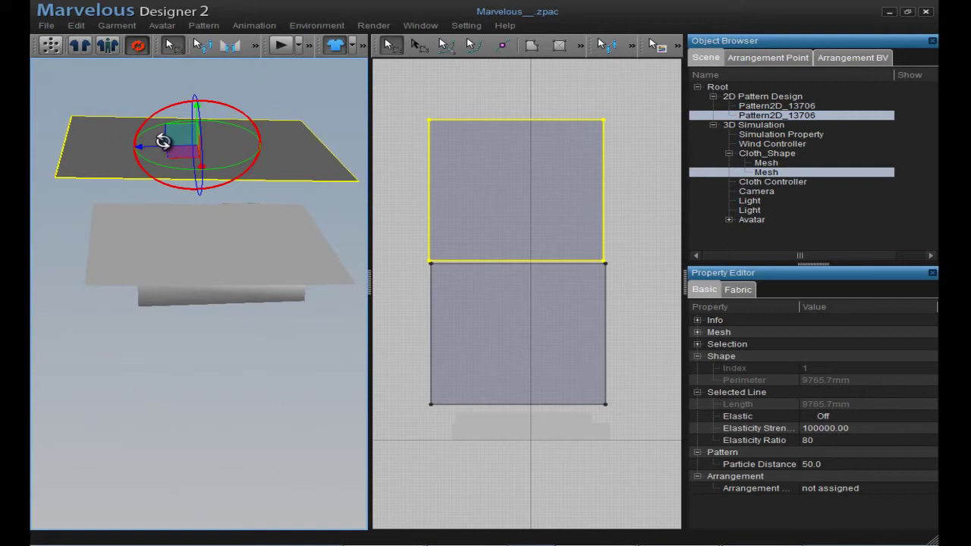
pyautogui.moveTo(163, 142); pyautogui.dragTo(367, 161, button='right')
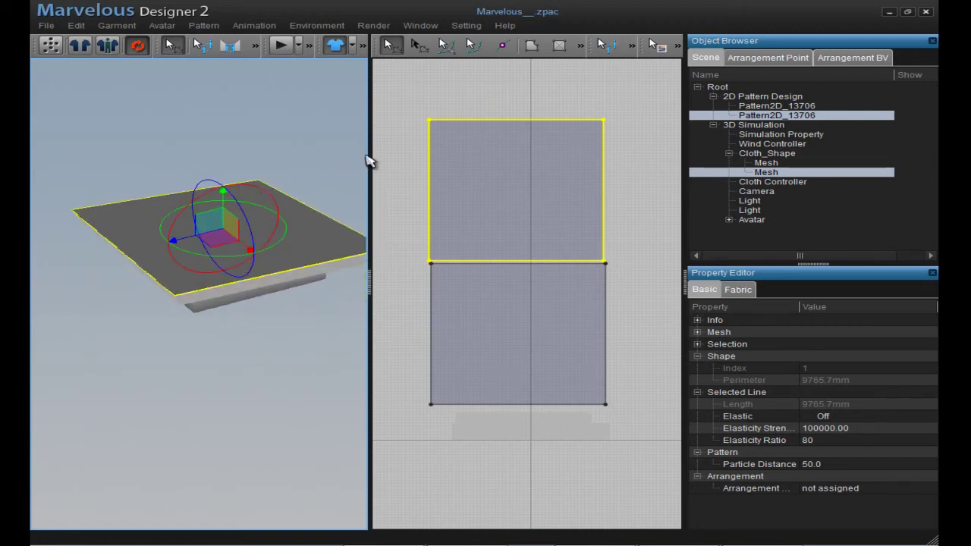
# Try to sew the front edges of the two stacked cloth rectangles together with a segment seam.
pyautogui.click(230, 48)
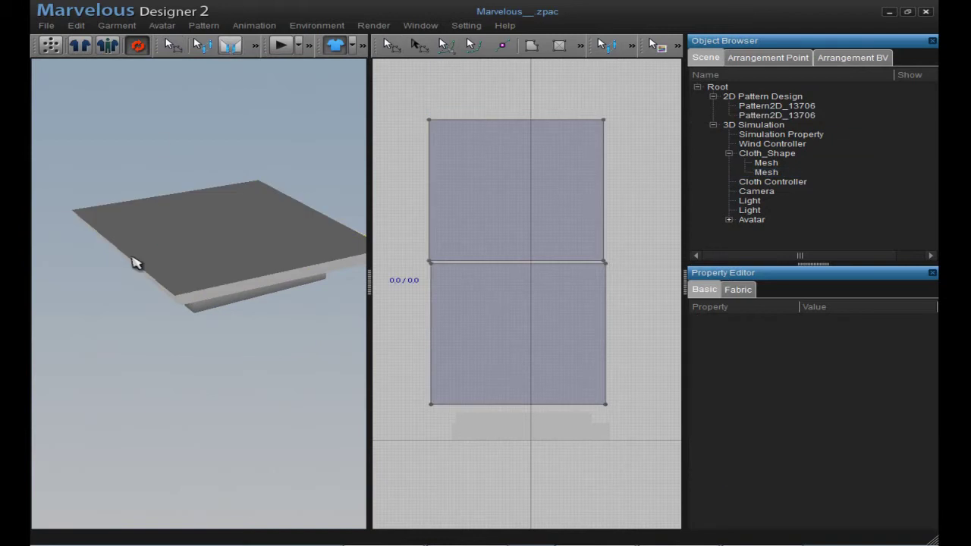
pyautogui.moveTo(351, 266); pyautogui.dragTo(329, 270, button='right')
pyautogui.scroll(2, 354, 273)
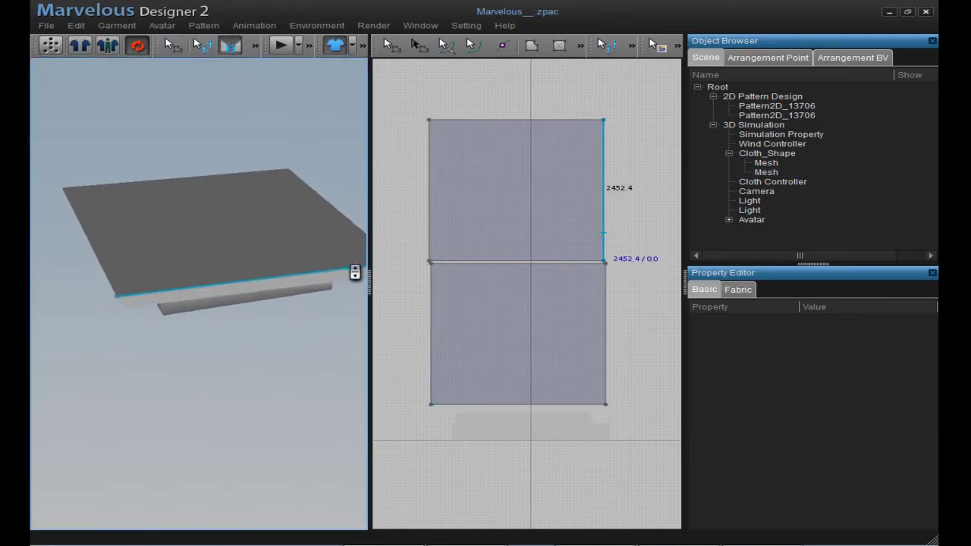
pyautogui.moveTo(331, 270); pyautogui.dragTo(239, 277, button='middle')
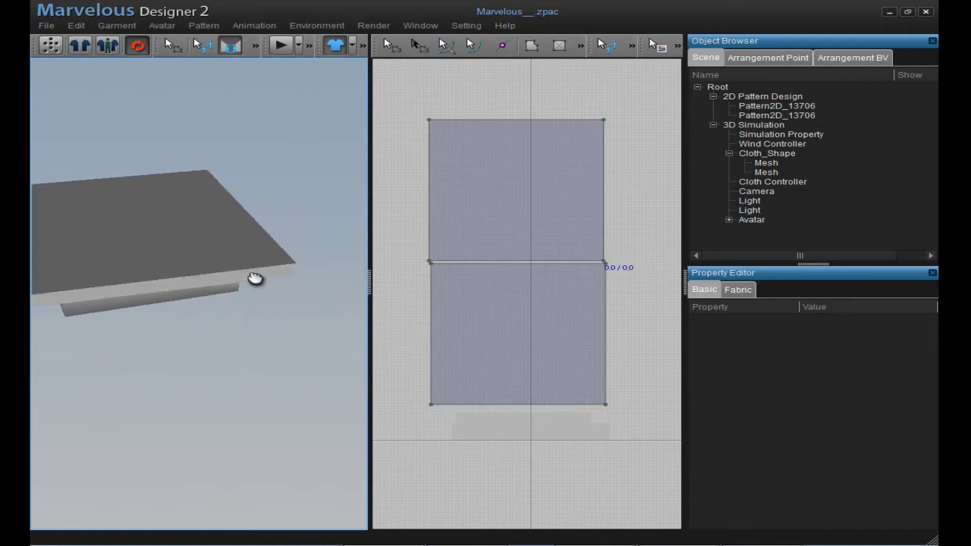
pyautogui.click(237, 271)
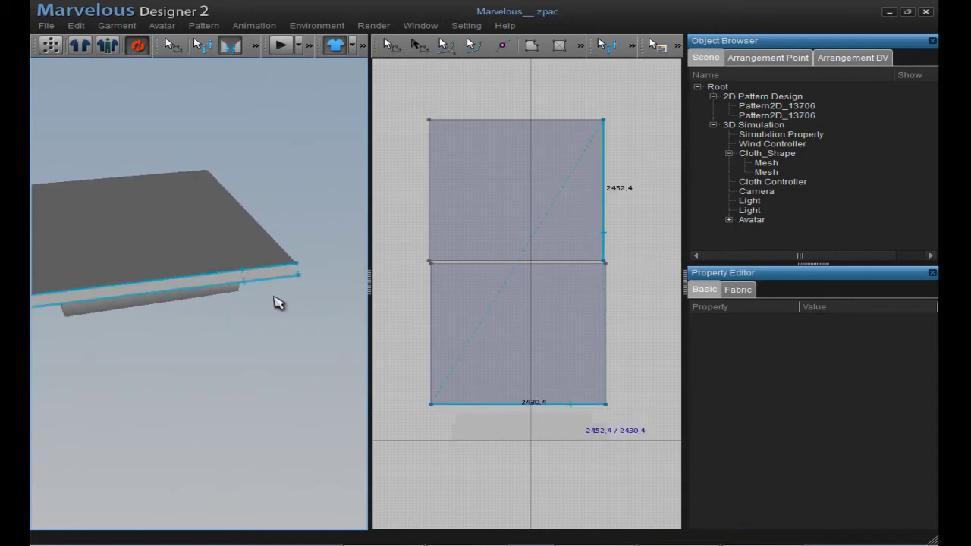
pyautogui.moveTo(248, 283)
pyautogui.mouseDown(button='right')
pyautogui.moveTo(292, 267)
pyautogui.moveTo(256, 276)
pyautogui.mouseUp(button='right')
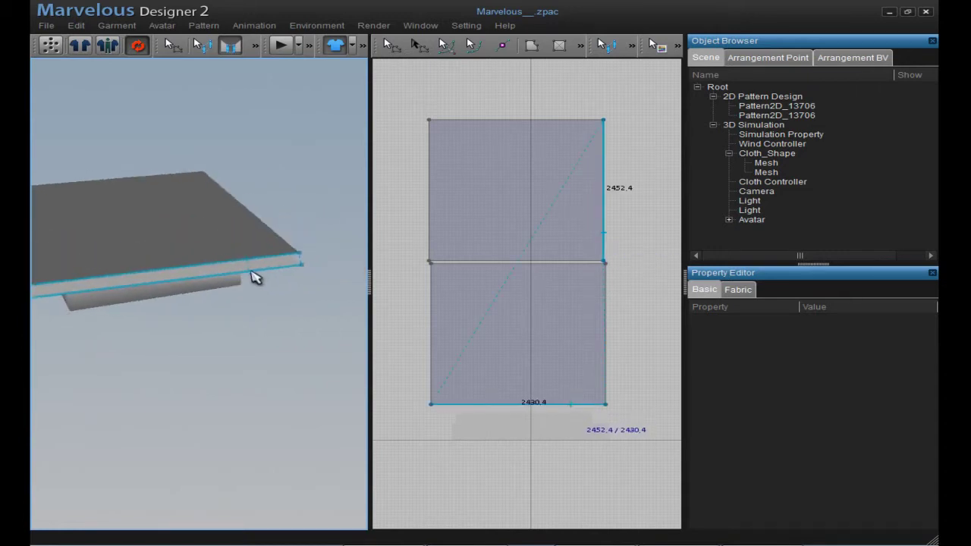
pyautogui.click(255, 278)
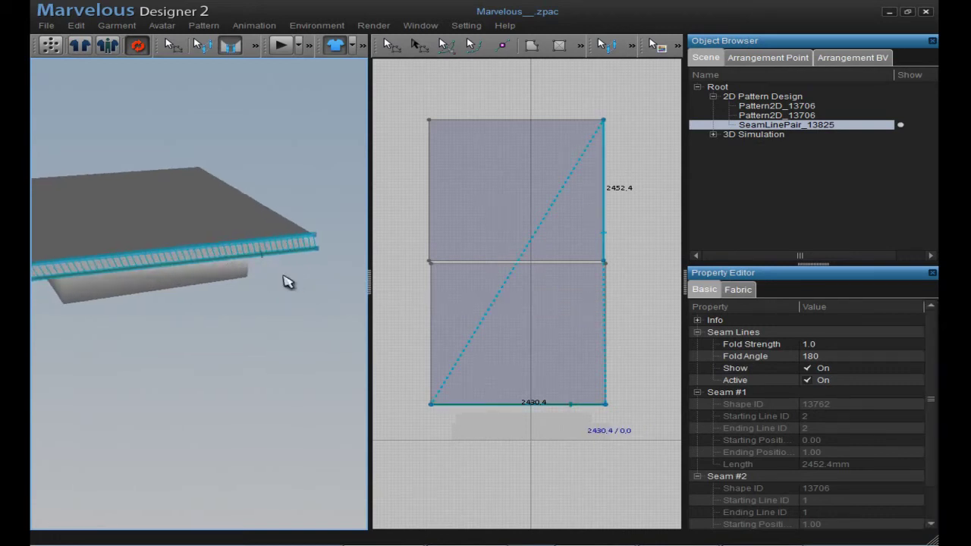
pyautogui.moveTo(288, 282); pyautogui.dragTo(281, 249, button='right')
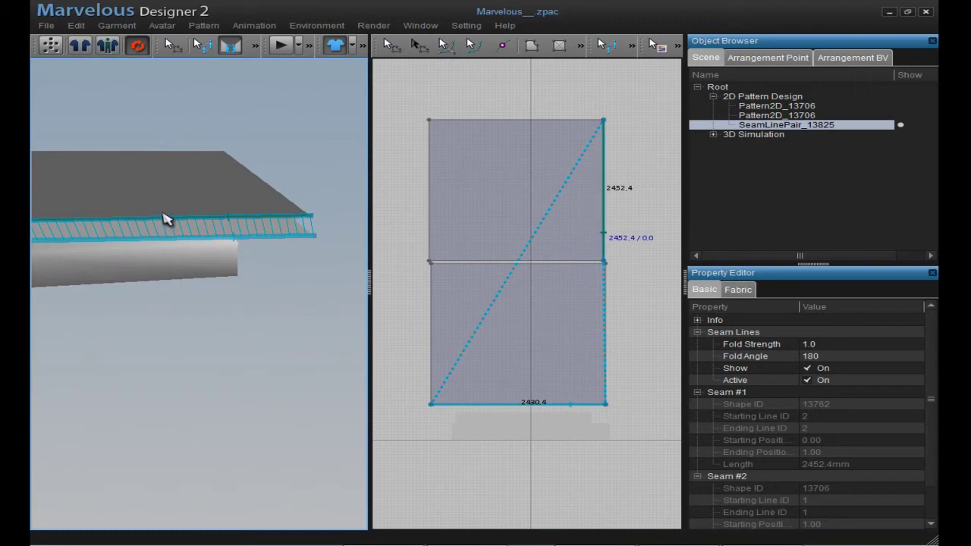
pyautogui.click(260, 229)
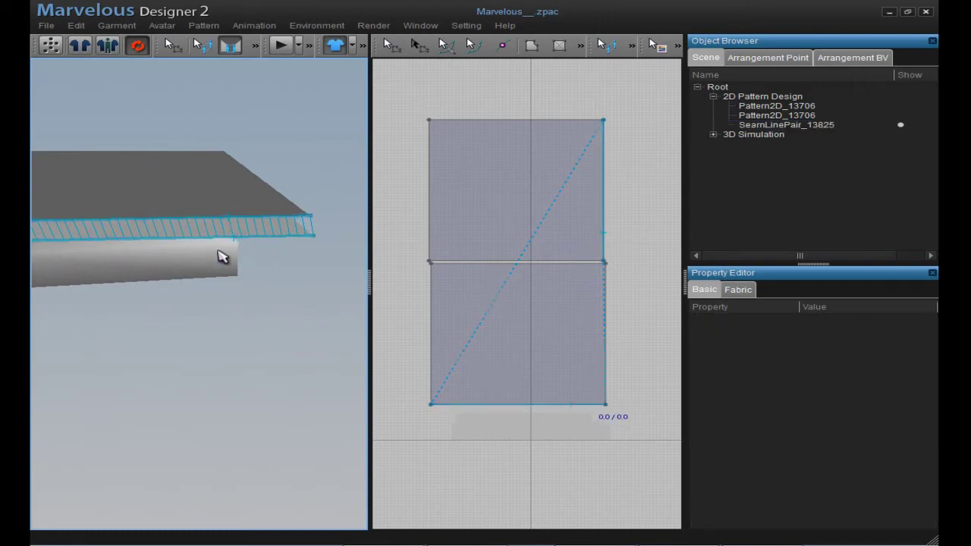
pyautogui.hotkey('ctrl', 'z')
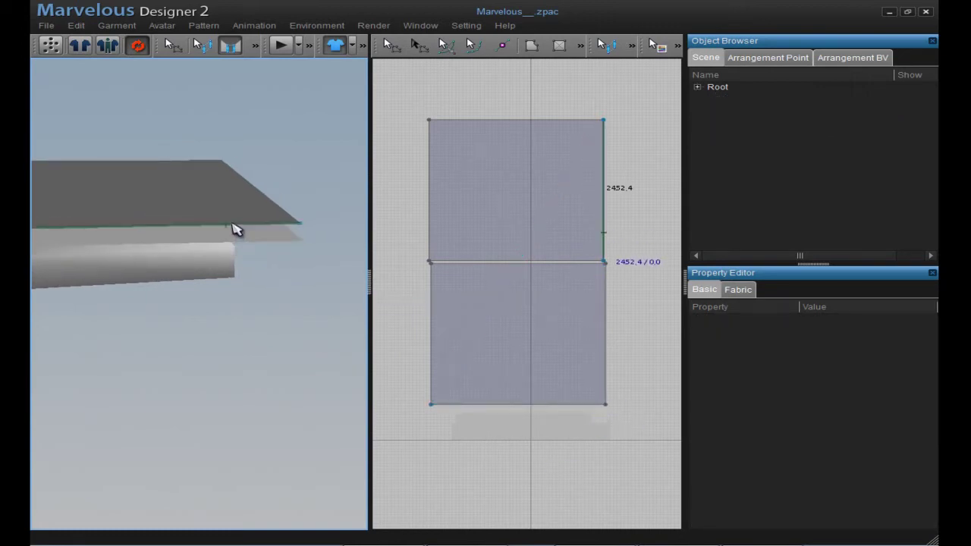
# Sew the front edges with opposite ends matched to make a crossed seam, and delete that seam.
pyautogui.click(235, 227)
pyautogui.click(70, 240)
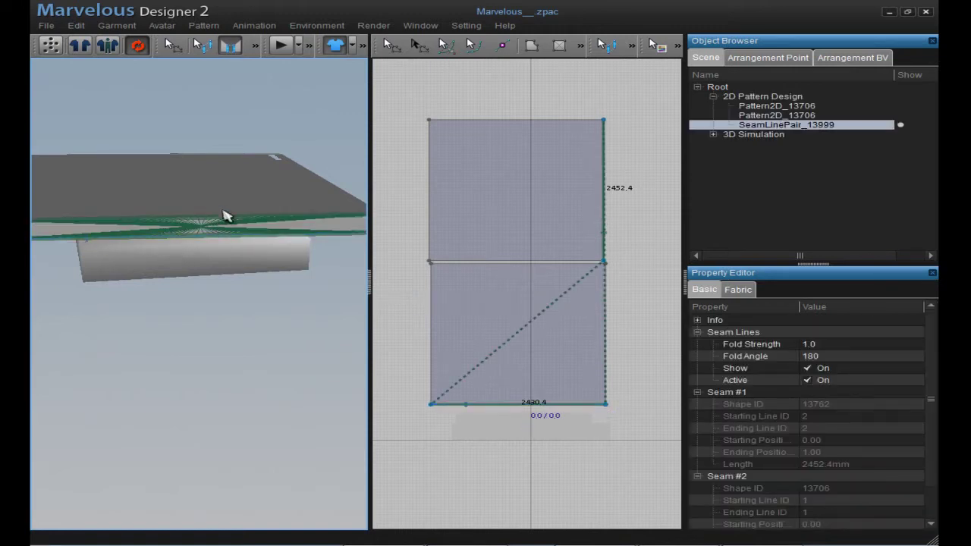
pyautogui.press('Delete')
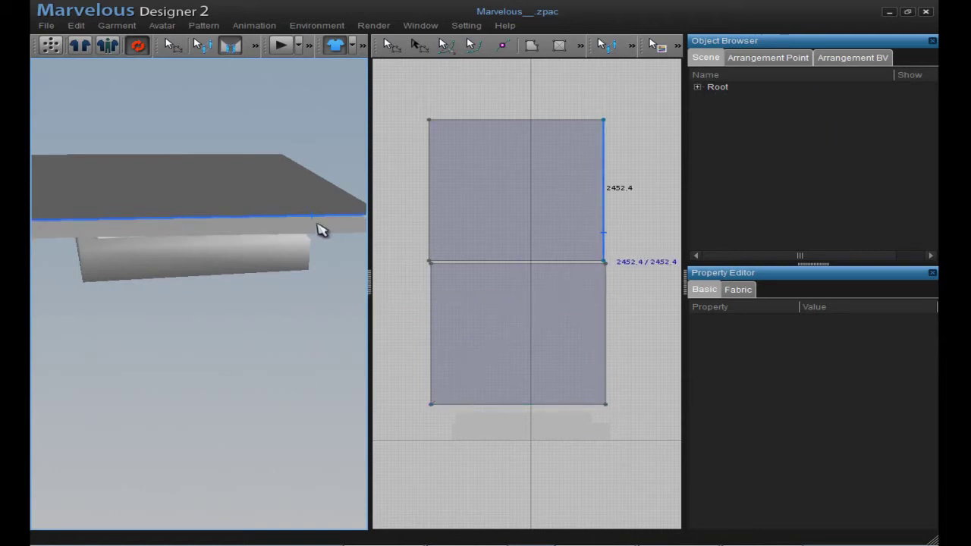
# Sew all four pairs of matching edges of the upper and lower cloth rectangles together in the 3D view.
pyautogui.click(318, 237)
pyautogui.moveTo(353, 199); pyautogui.dragTo(220, 195, button='right')
pyautogui.click(301, 217)
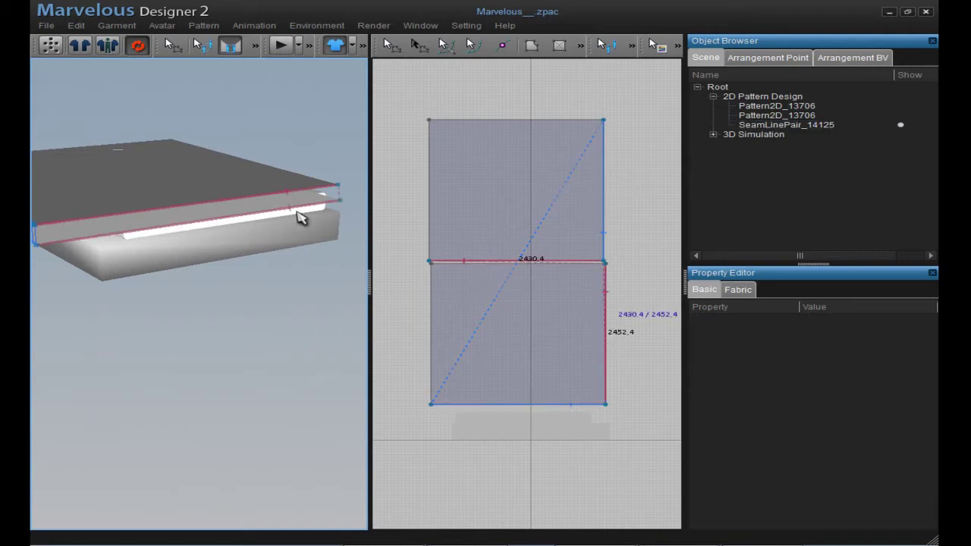
pyautogui.click(336, 195)
pyautogui.moveTo(336, 195); pyautogui.dragTo(253, 210, button='right')
pyautogui.click(304, 174)
pyautogui.click(316, 182)
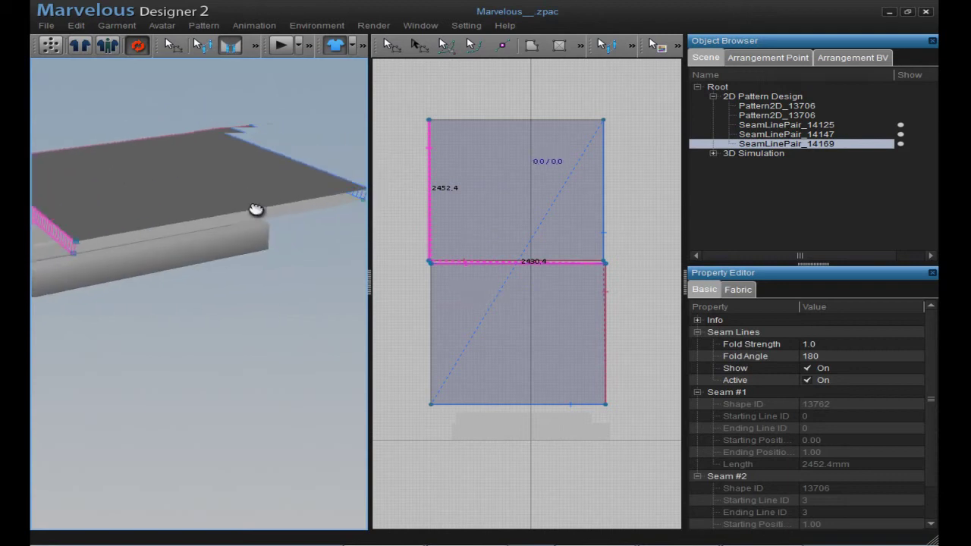
pyautogui.click(316, 201)
pyautogui.click(322, 211)
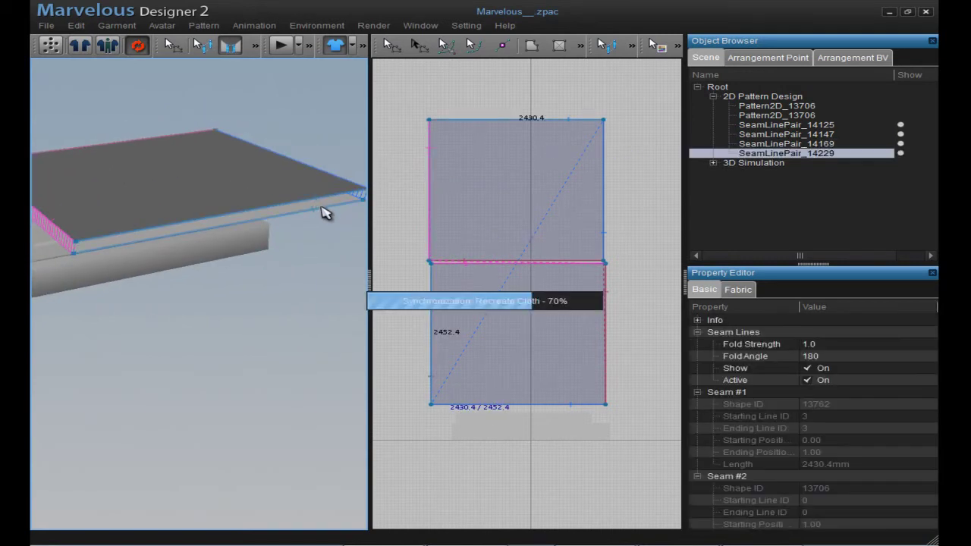
# Simulate the sewn cloths until they drape over the mattress and bed base.
pyautogui.moveTo(351, 178); pyautogui.dragTo(280, 60, button='right')
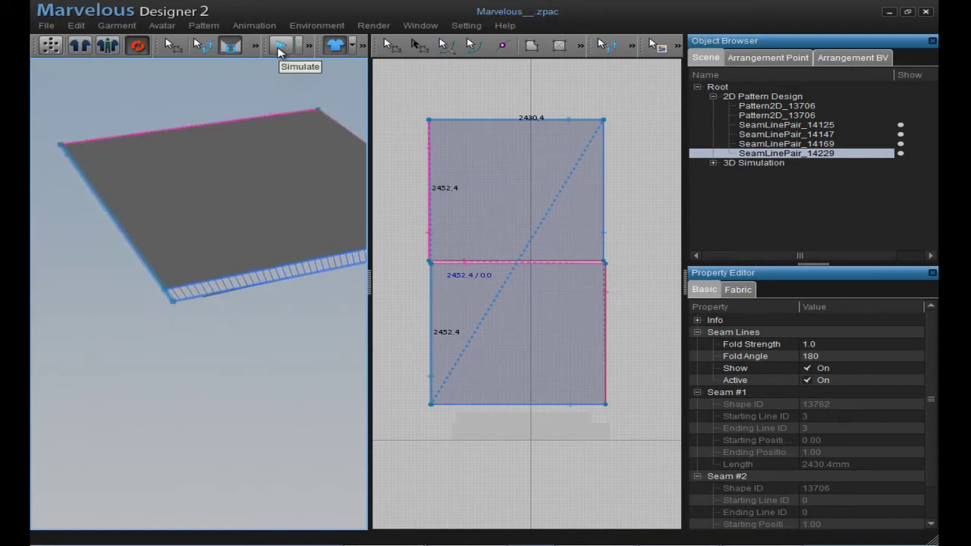
pyautogui.click(280, 50)
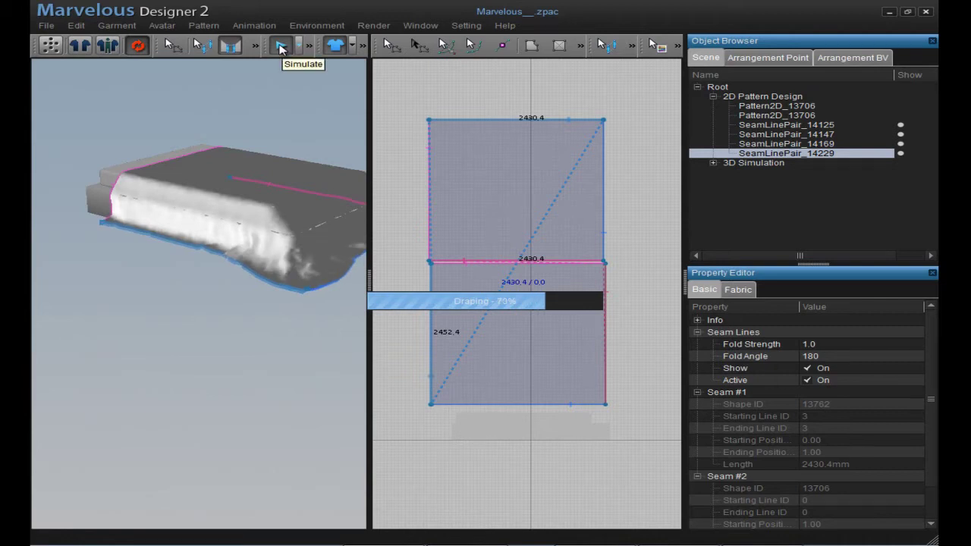
pyautogui.moveTo(254, 182)
pyautogui.mouseDown(button='right')
pyautogui.moveTo(264, 186)
pyautogui.moveTo(210, 200)
pyautogui.moveTo(265, 174)
pyautogui.mouseUp(button='right')
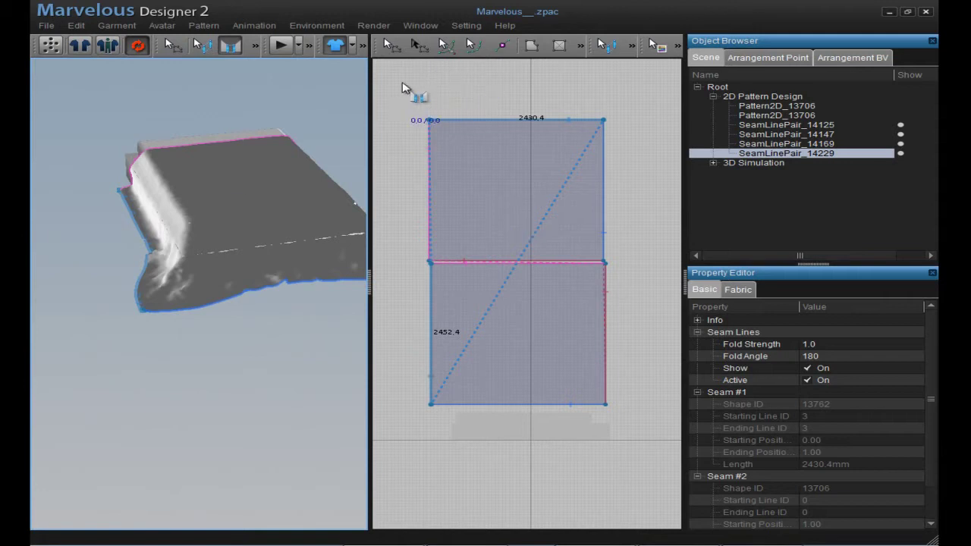
# Select both rectangle patterns and set their particle distance to 70.
pyautogui.click(388, 45)
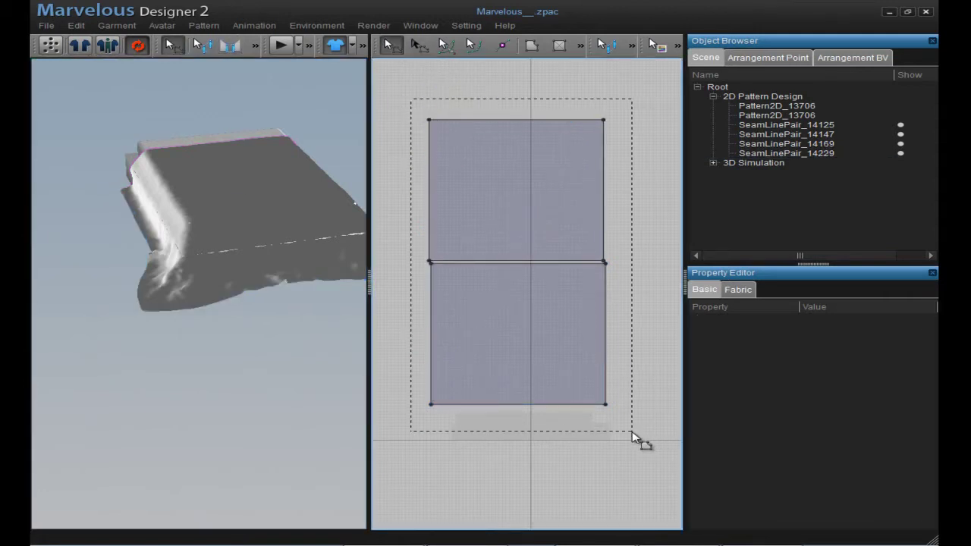
pyautogui.moveTo(632, 434); pyautogui.dragTo(632, 437)
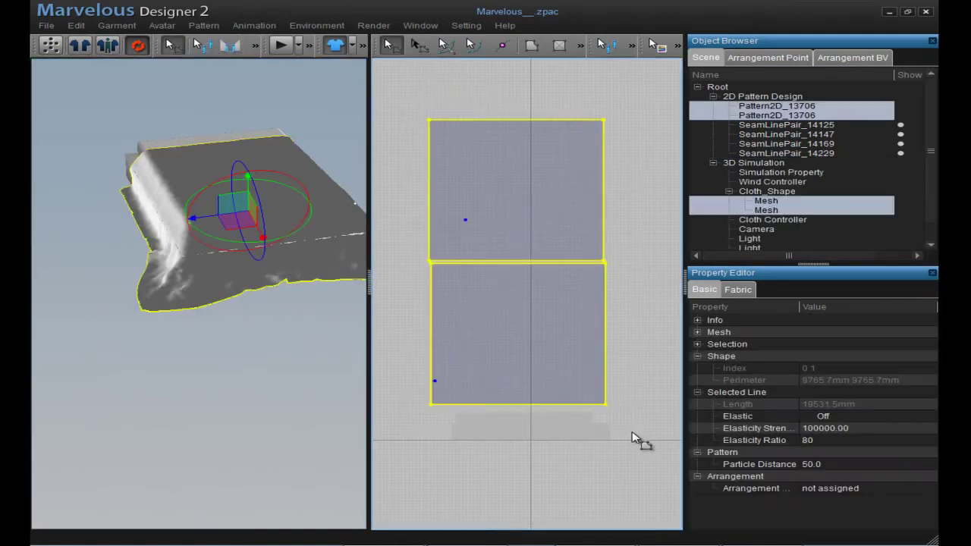
pyautogui.click(826, 465)
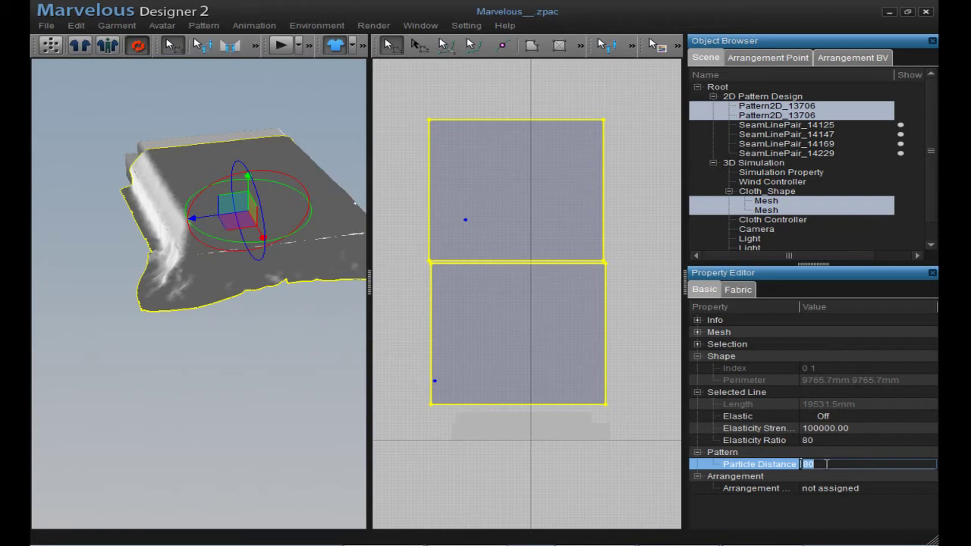
pyautogui.write('70')
pyautogui.press('Return')
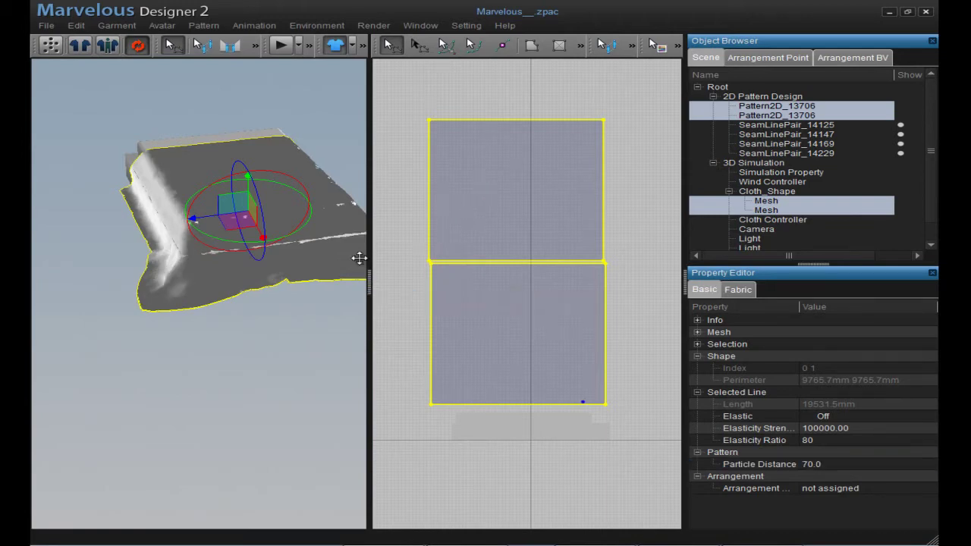
# Turn on the display of the scene lights in the 3D view.
pyautogui.moveTo(195, 243); pyautogui.dragTo(252, 225, button='right')
pyautogui.moveTo(345, 212); pyautogui.dragTo(229, 148, button='right')
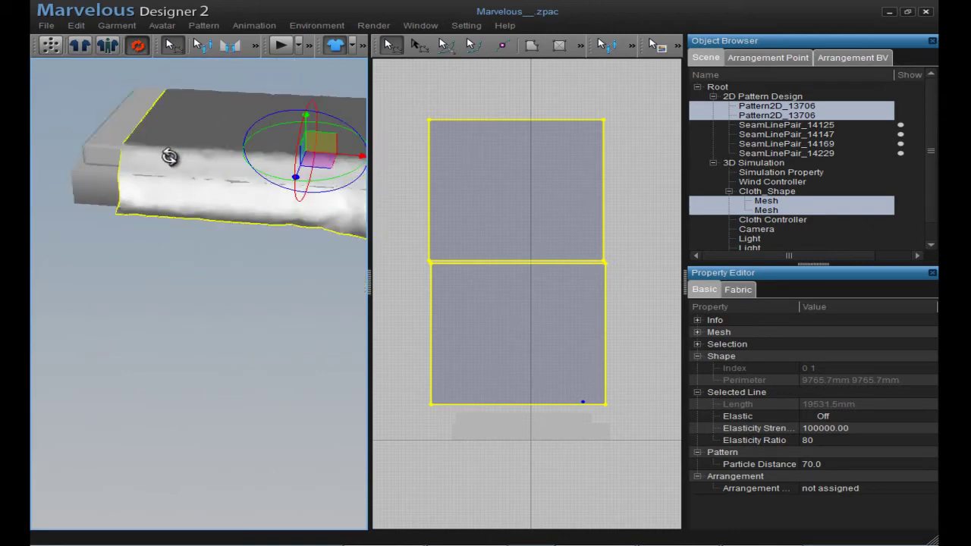
pyautogui.moveTo(169, 156); pyautogui.dragTo(238, 174, button='right')
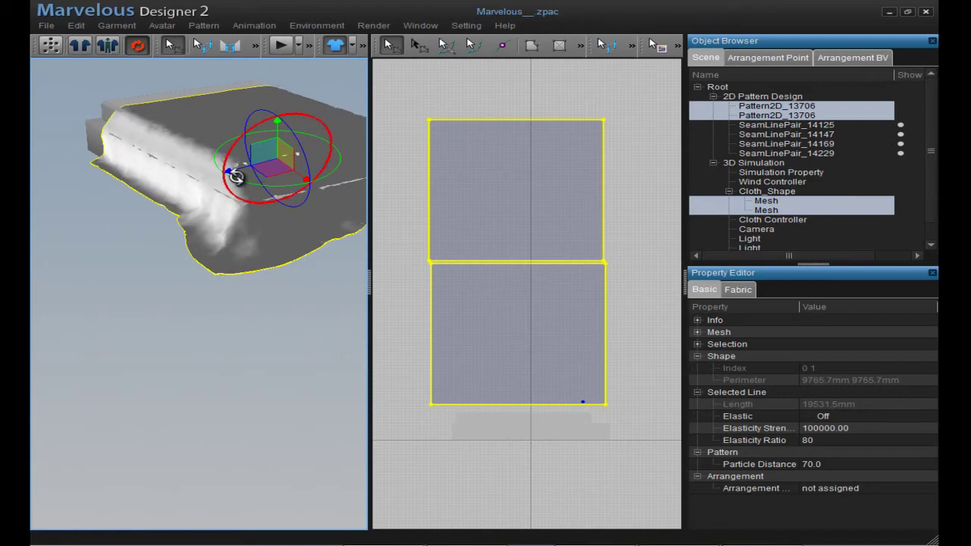
pyautogui.moveTo(230, 170)
pyautogui.mouseDown(button='right')
pyautogui.moveTo(239, 205)
pyautogui.moveTo(234, 187)
pyautogui.mouseUp(button='right')
pyautogui.click(334, 29)
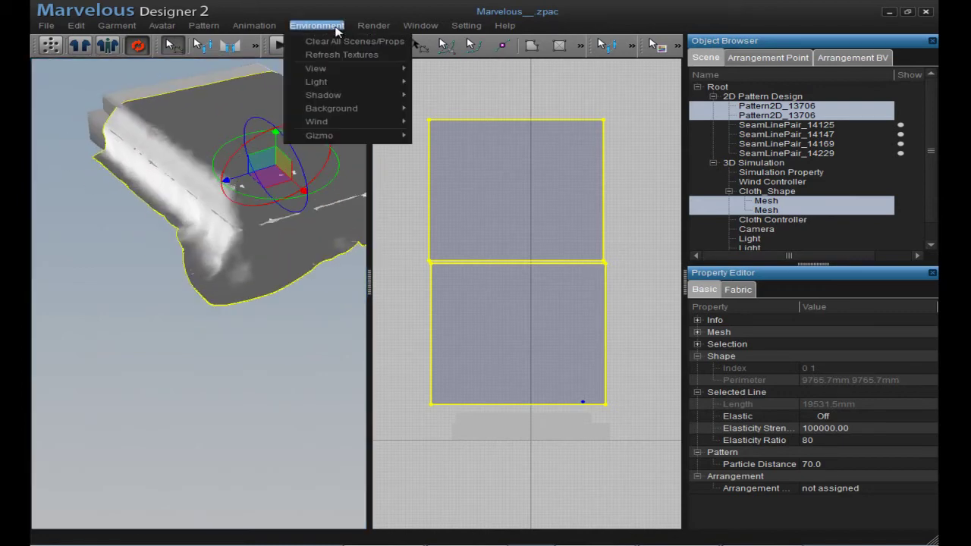
pyautogui.moveTo(240, 141)
pyautogui.mouseDown(button='right')
pyautogui.moveTo(182, 165)
pyautogui.moveTo(199, 182)
pyautogui.moveTo(251, 147)
pyautogui.moveTo(254, 161)
pyautogui.moveTo(227, 162)
pyautogui.moveTo(251, 157)
pyautogui.mouseUp(button='right')
pyautogui.click(294, 29)
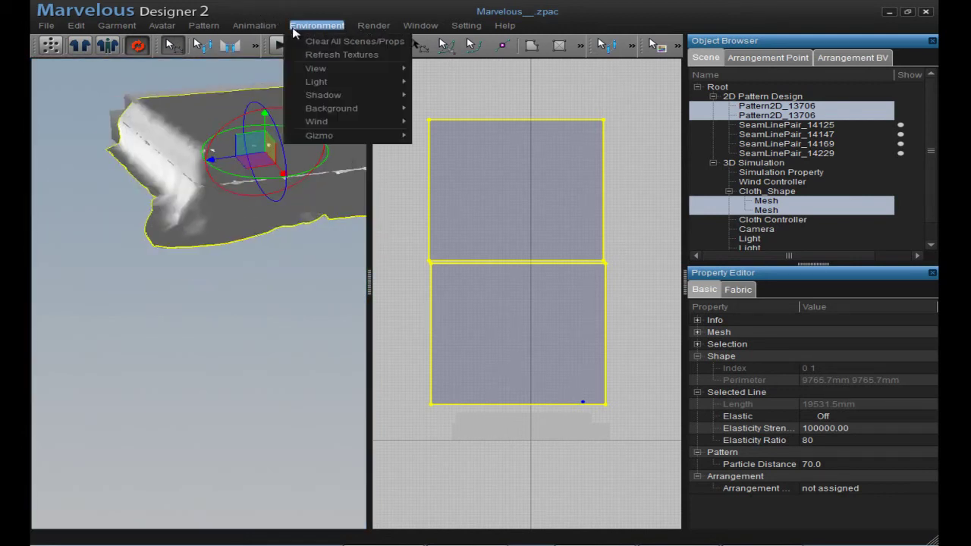
pyautogui.moveTo(349, 82)
pyautogui.click(452, 85)
# Rotate the directional light above the bed so it shines on the top and front of the draped cover.
pyautogui.scroll(-8, 288, 122)
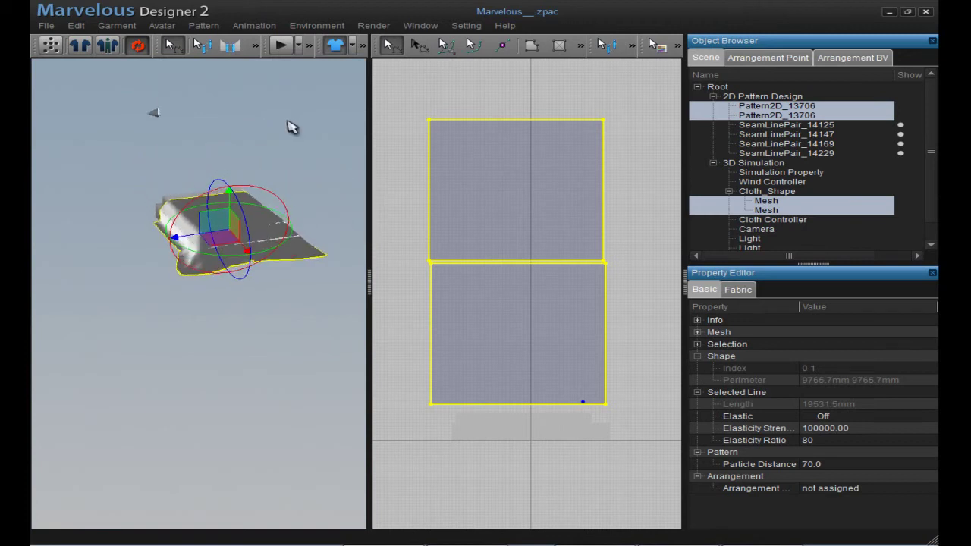
pyautogui.click(153, 115)
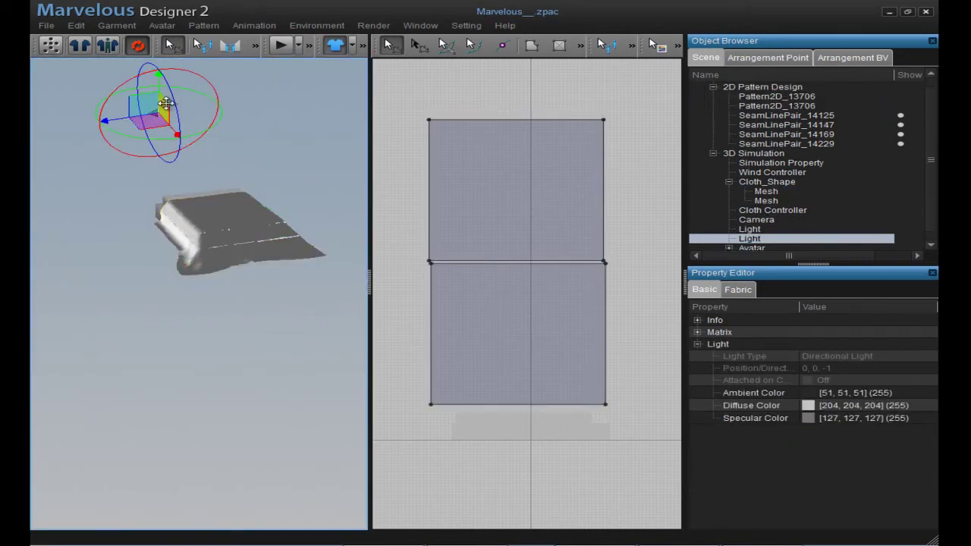
pyautogui.moveTo(192, 74)
pyautogui.mouseDown()
pyautogui.moveTo(211, 91)
pyautogui.moveTo(174, 108)
pyautogui.moveTo(180, 135)
pyautogui.moveTo(139, 149)
pyautogui.moveTo(167, 154)
pyautogui.moveTo(207, 228)
pyautogui.moveTo(245, 117)
pyautogui.mouseUp()
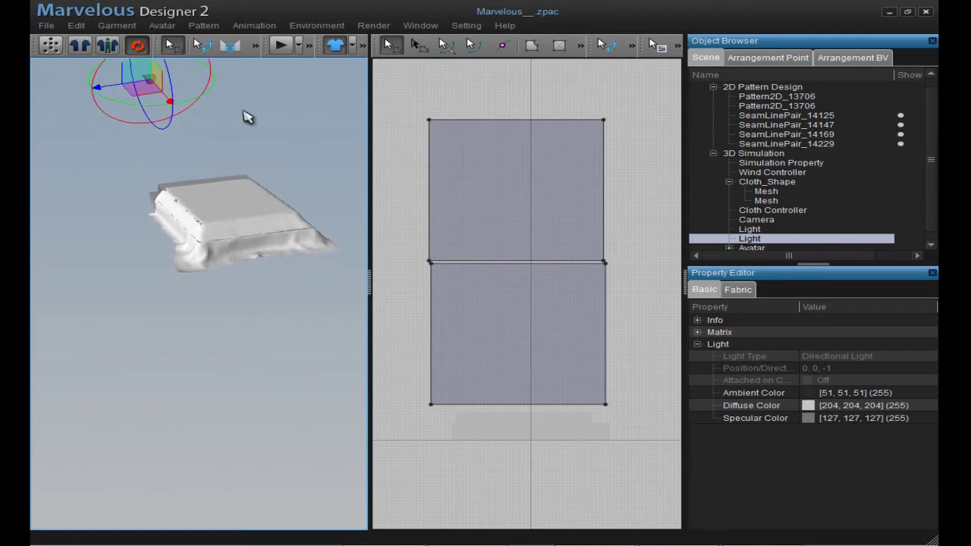
# Turn off the display of the scene lights in the 3D view.
pyautogui.click(317, 25)
pyautogui.moveTo(317, 81)
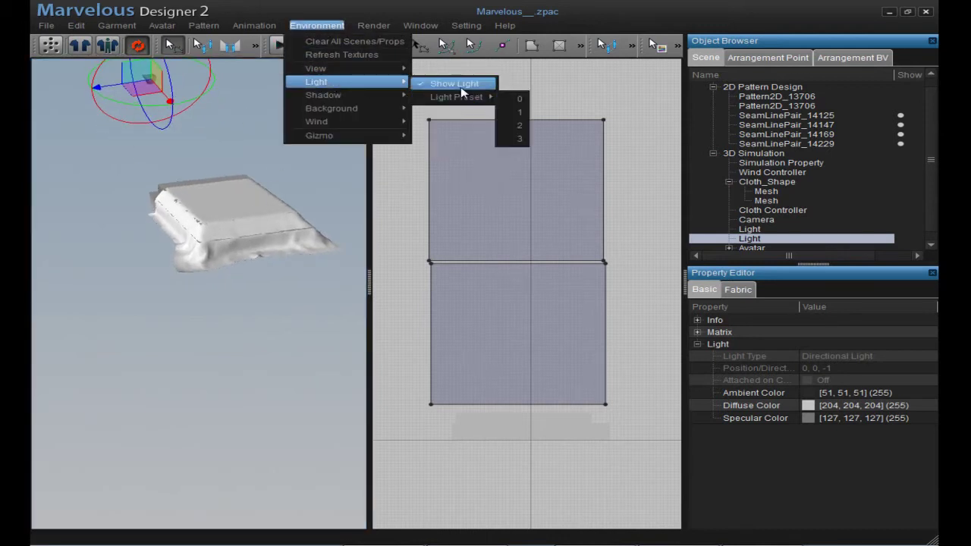
pyautogui.click(460, 88)
pyautogui.scroll(-2, 279, 198)
pyautogui.scroll(3, 283, 195)
pyautogui.scroll(5, 282, 191)
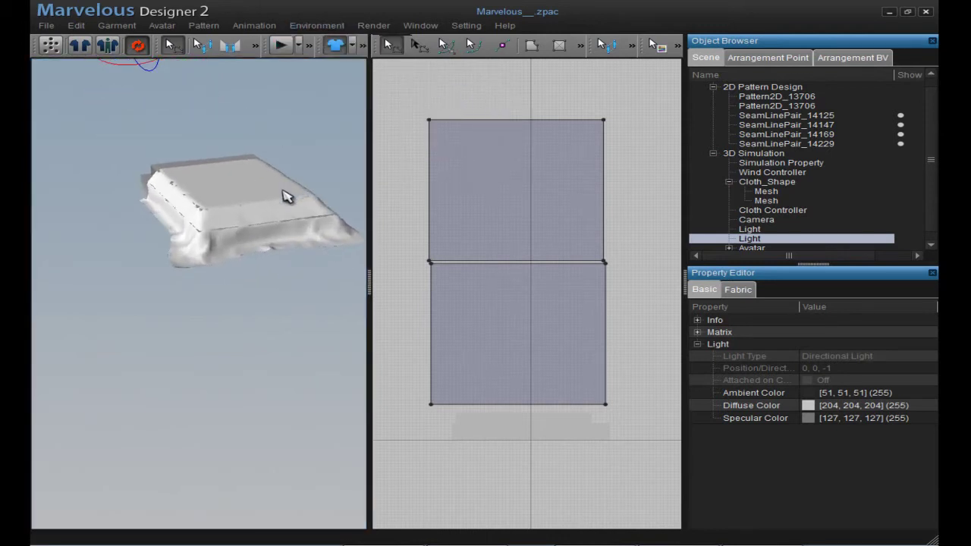
pyautogui.moveTo(281, 188); pyautogui.dragTo(227, 242, button='right')
# Set the fabric pressure of the upper rectangle pattern to 6 and simulate the cloth.
pyautogui.click(554, 193)
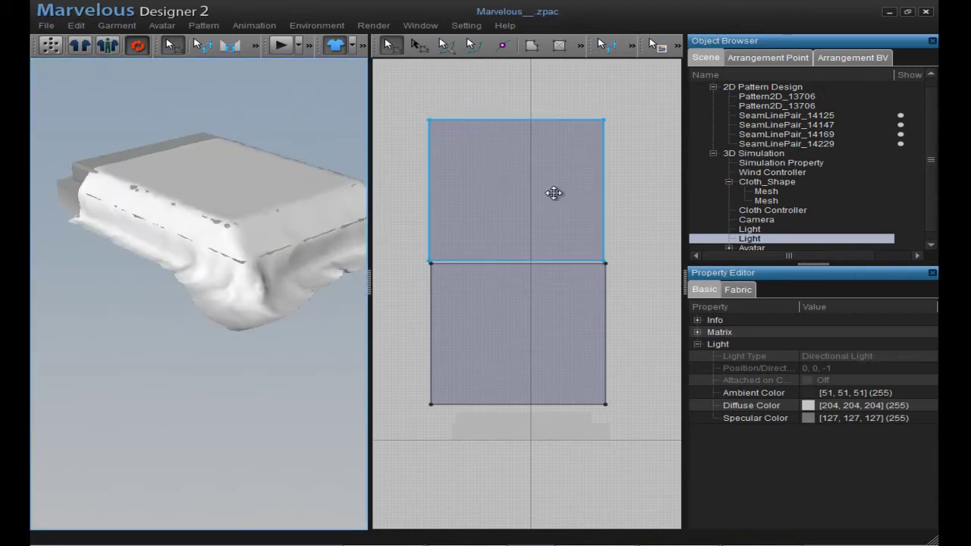
pyautogui.click(520, 155)
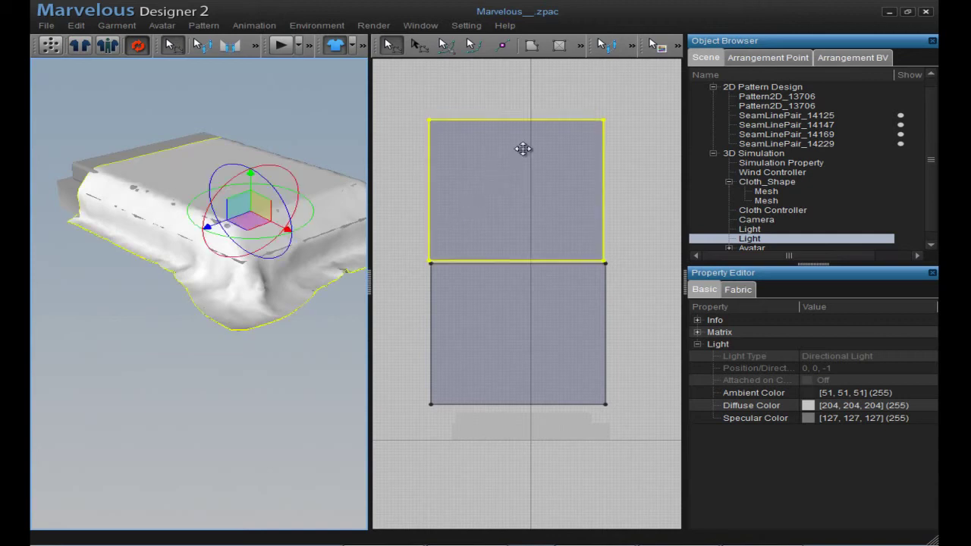
pyautogui.click(738, 289)
pyautogui.scroll(-5, 829, 393)
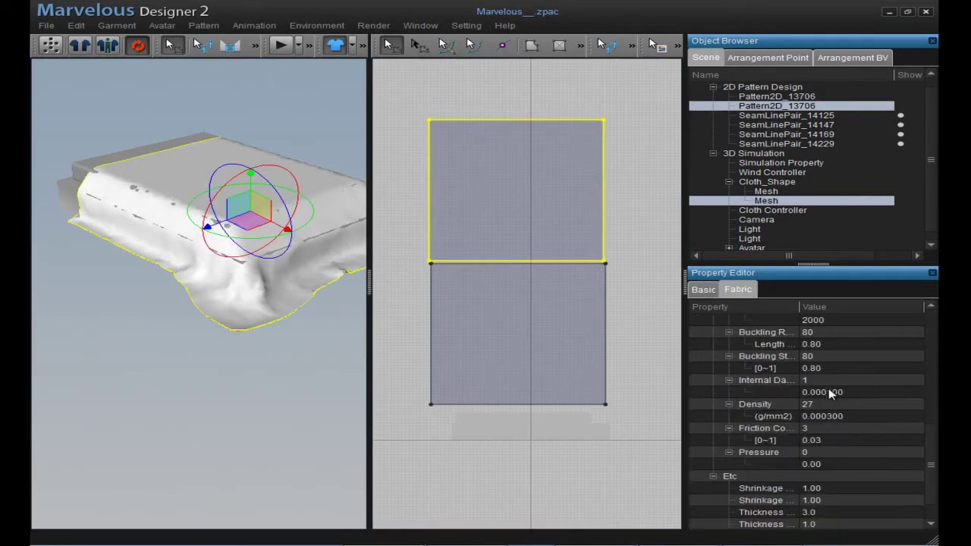
pyautogui.click(810, 453)
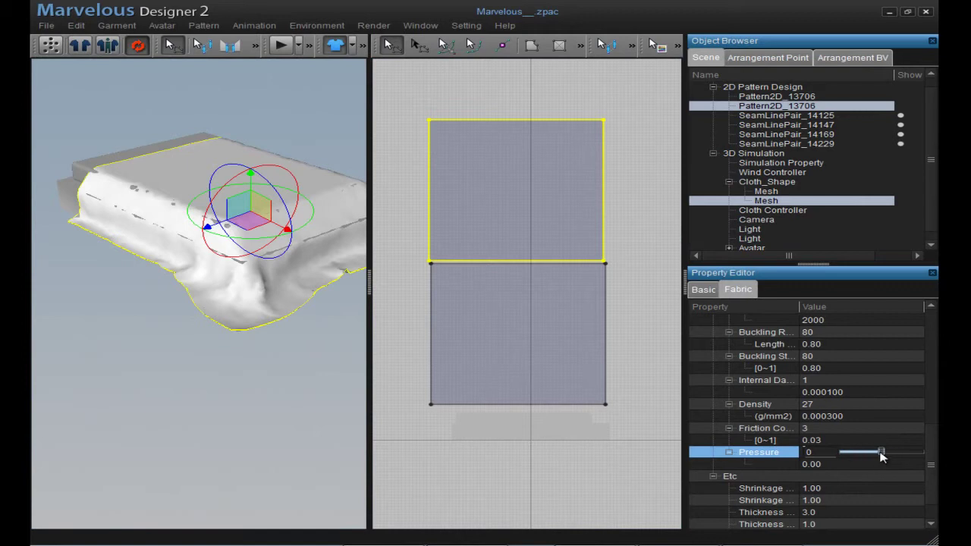
pyautogui.moveTo(881, 455); pyautogui.dragTo(884, 455)
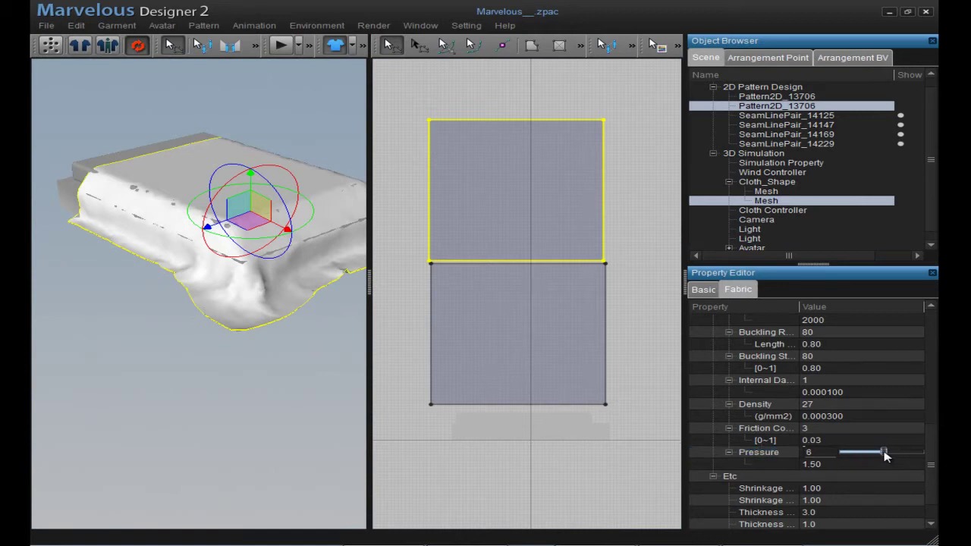
pyautogui.click(284, 47)
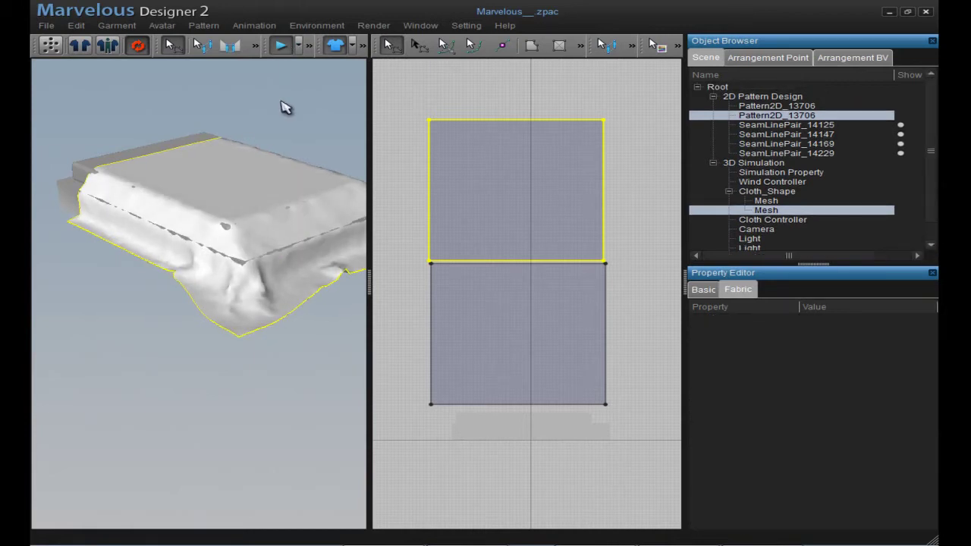
pyautogui.click(283, 47)
pyautogui.moveTo(314, 168); pyautogui.dragTo(257, 201, button='right')
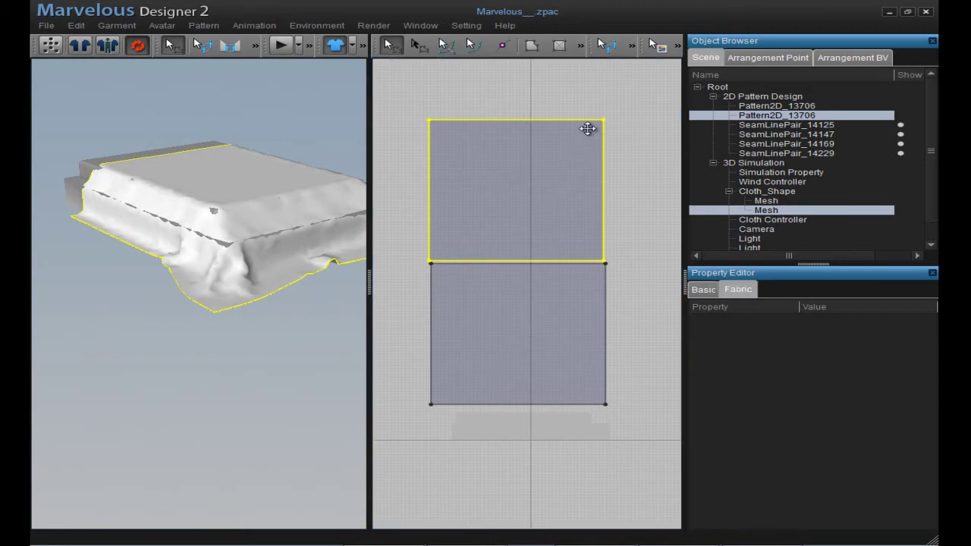
# Set the upper pattern's fabric pressure to -6 and simulate so the cover puffs up over the bed.
pyautogui.click(566, 174)
pyautogui.scroll(-6, 836, 445)
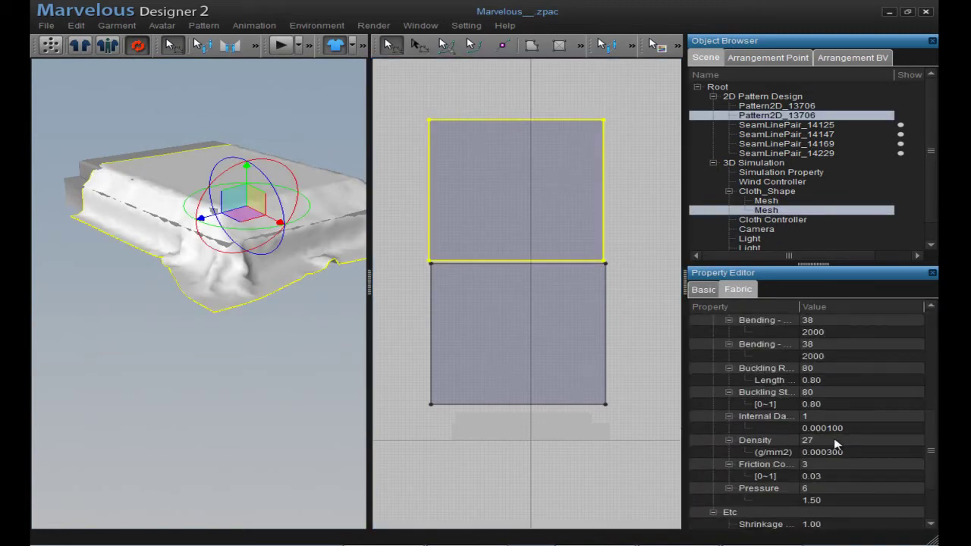
pyautogui.click(821, 488)
pyautogui.moveTo(883, 489); pyautogui.dragTo(877, 491)
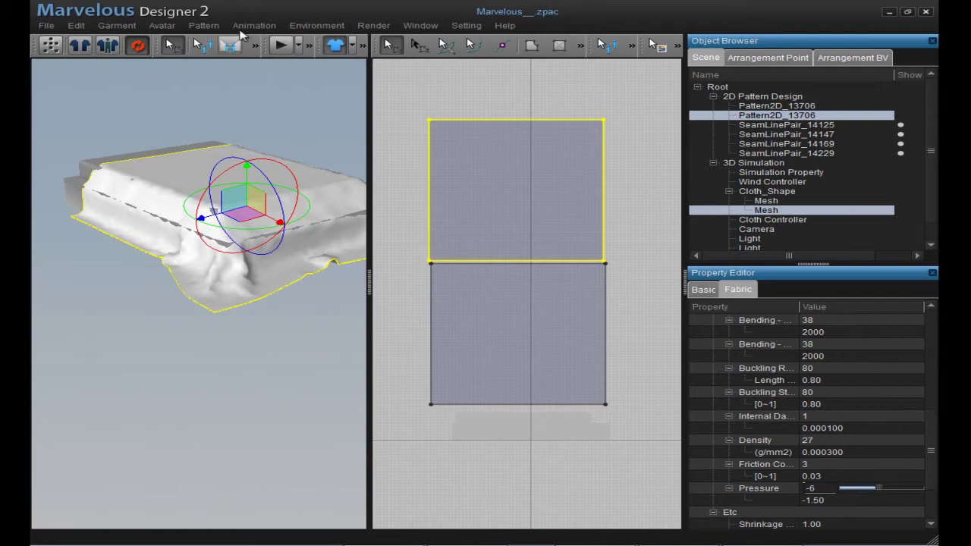
pyautogui.click(281, 47)
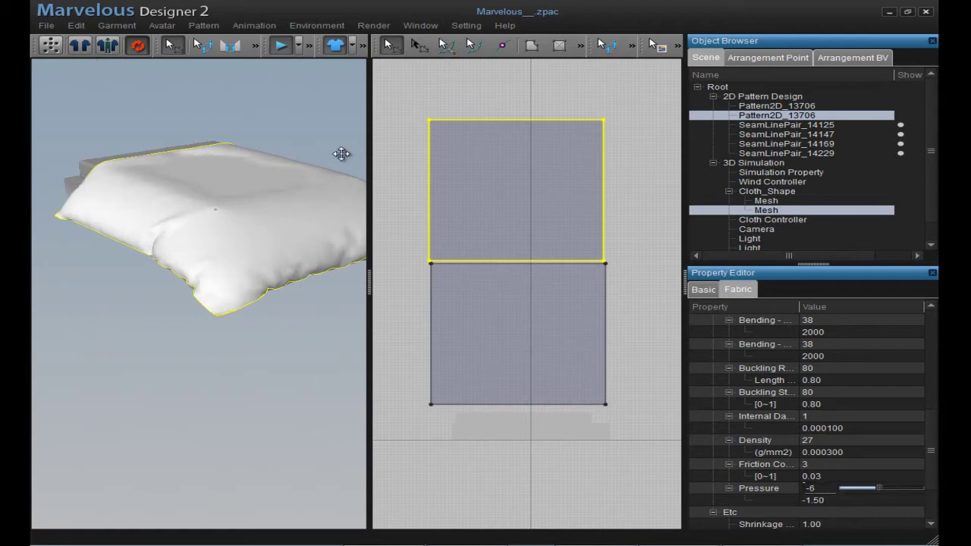
# Stop the simulation, set the upper pattern's pressure to -4 and briefly simulate the cover again.
pyautogui.click(282, 47)
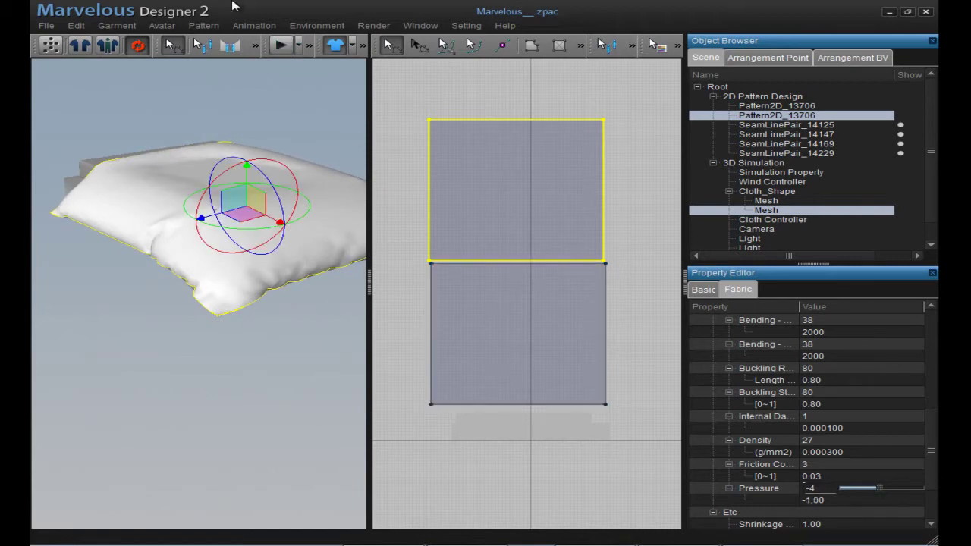
pyautogui.click(281, 49)
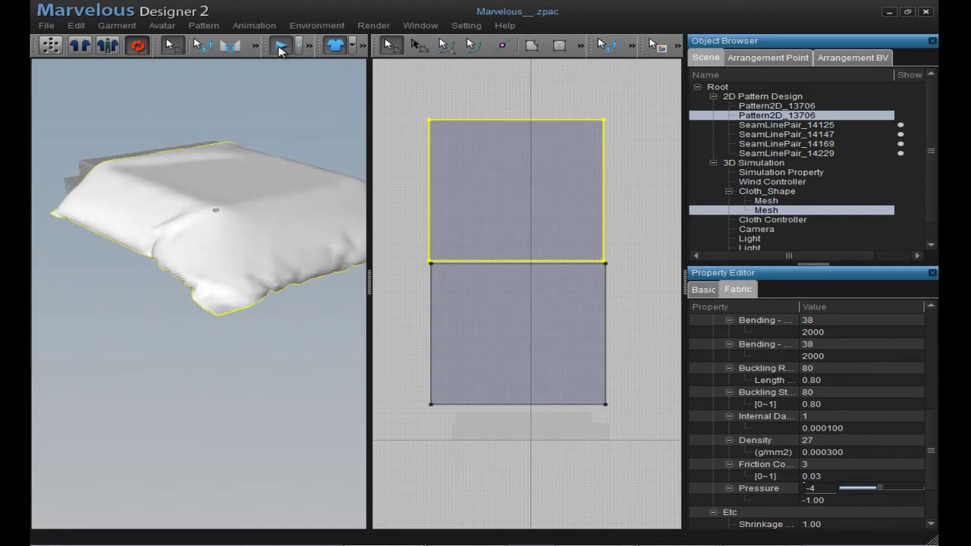
pyautogui.click(281, 48)
# Examine the quilting lines on the bed cover in the reference bedroom render, and return to Marvelous Designer.
pyautogui.moveTo(238, 210); pyautogui.dragTo(326, 201, button='right')
pyautogui.click(691, 534)
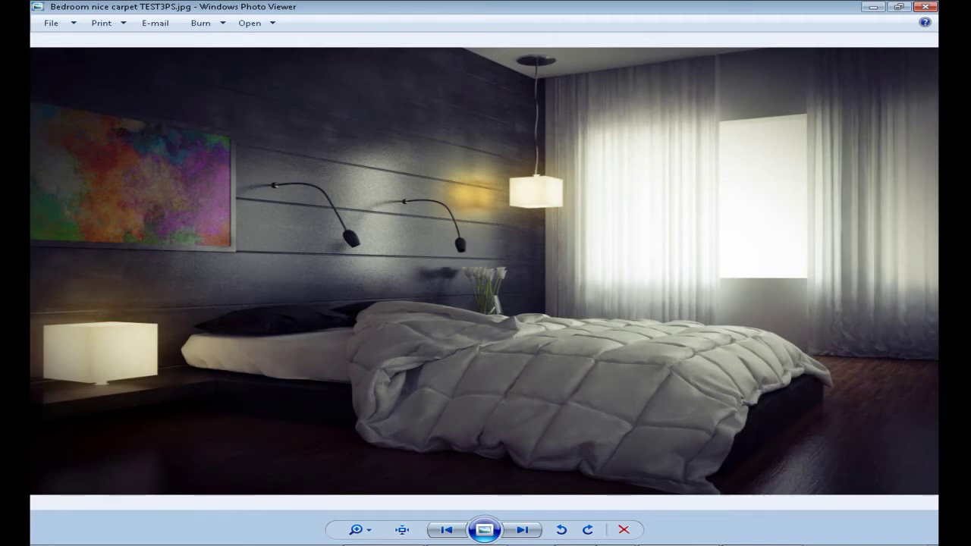
pyautogui.click(385, 535)
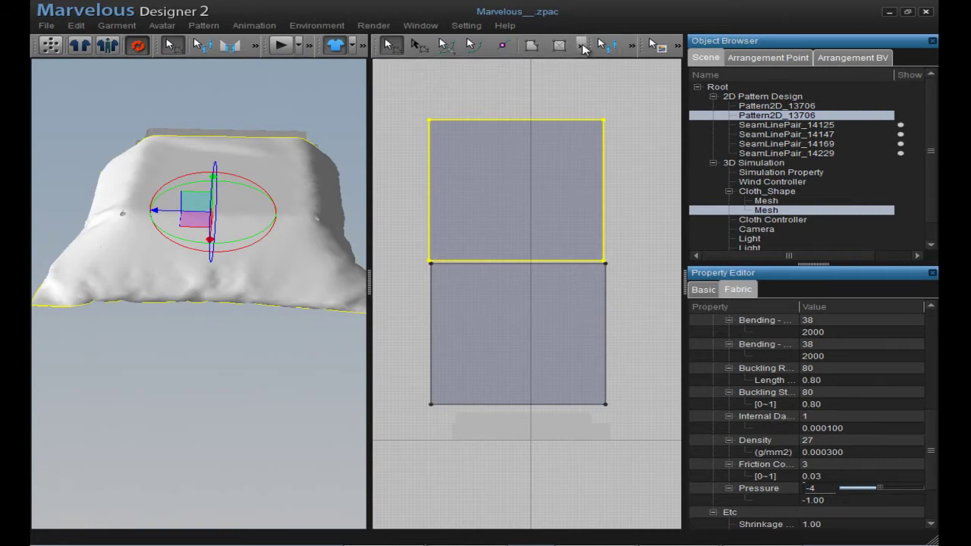
# Draw a horizontal internal line just below the upper pattern's top edge, ending short of both side edges.
pyautogui.click(582, 46)
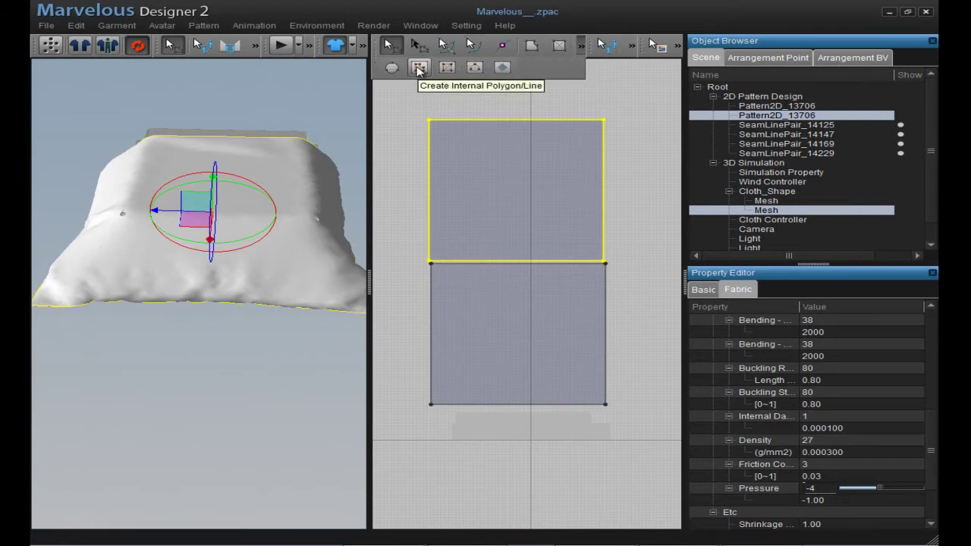
pyautogui.click(418, 68)
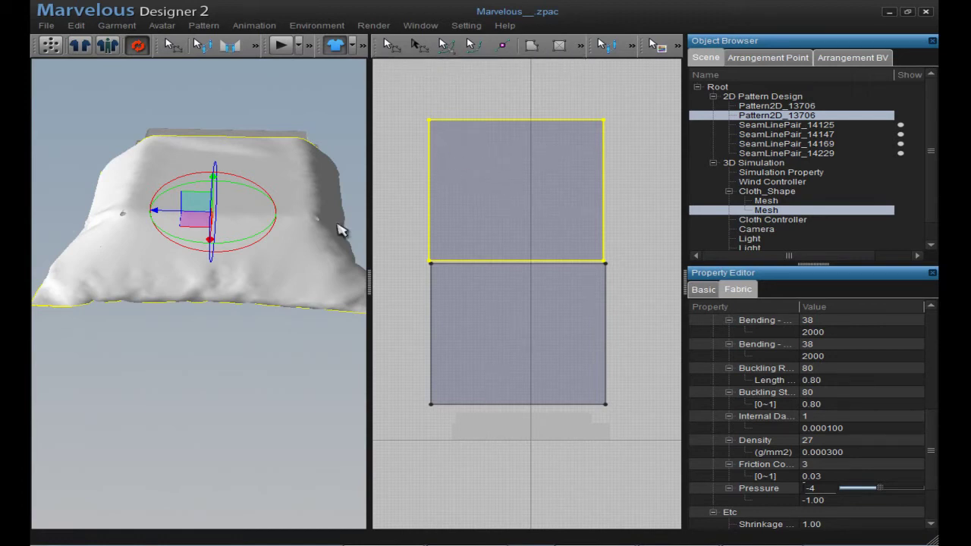
pyautogui.moveTo(252, 245); pyautogui.dragTo(412, 185)
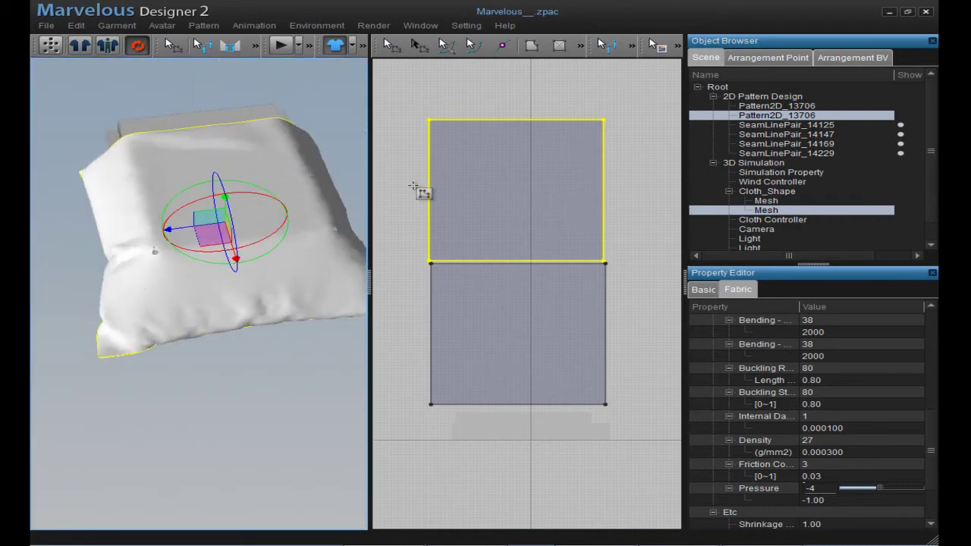
pyautogui.click(439, 130)
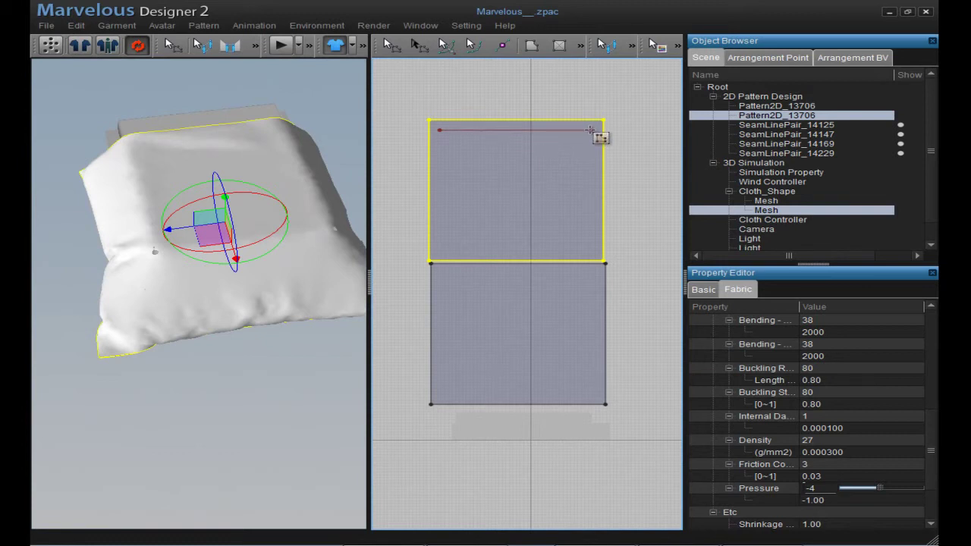
pyautogui.click(590, 131)
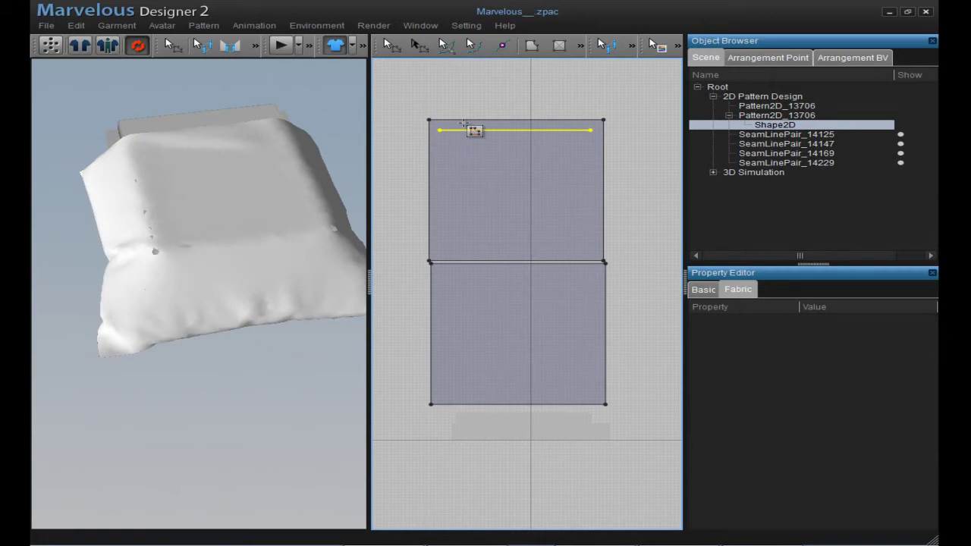
# Paste eight evenly spaced copies of the internal line down the upper pattern, ending just above its bottom edge.
pyautogui.moveTo(463, 123); pyautogui.dragTo(515, 144)
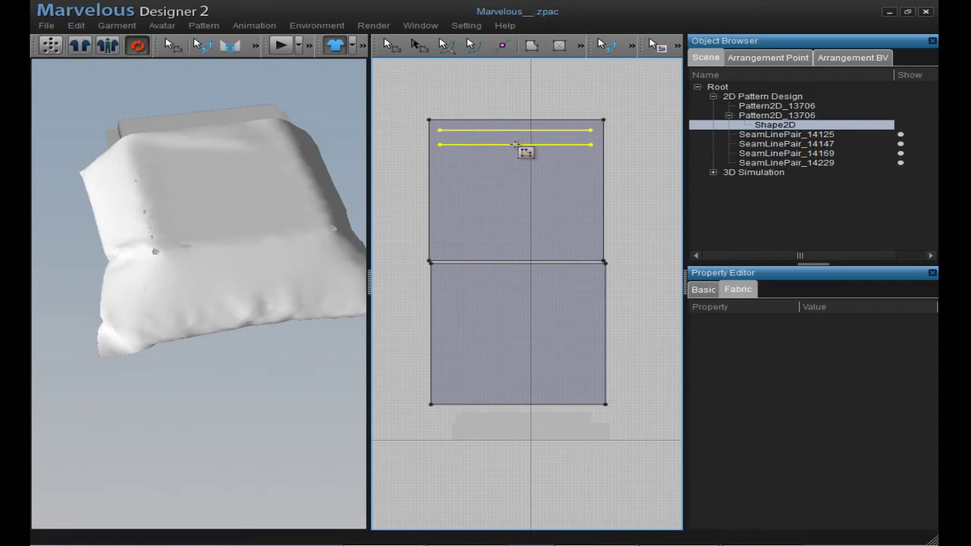
pyautogui.moveTo(515, 144); pyautogui.dragTo(515, 145)
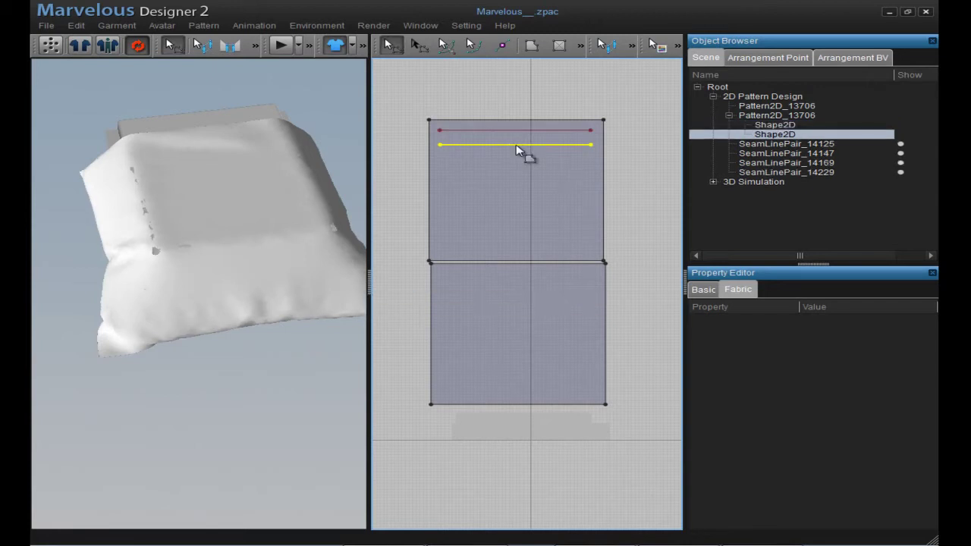
pyautogui.hotkey('ctrl', 'v')
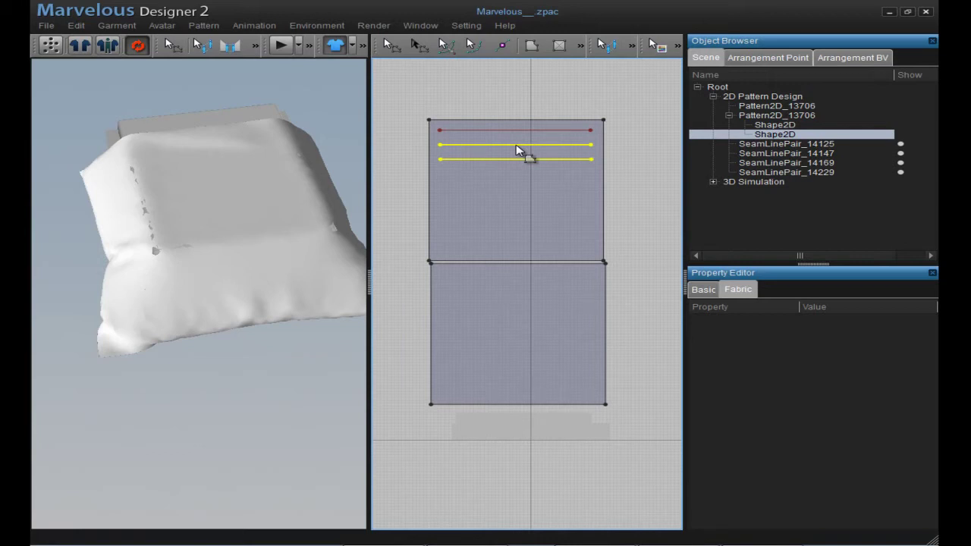
pyautogui.click(516, 150)
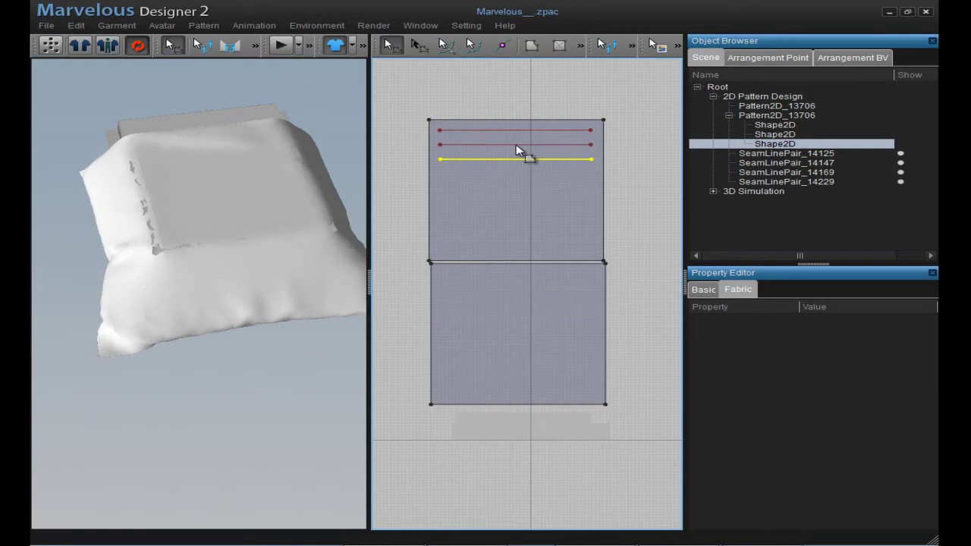
pyautogui.hotkey('ctrl', 'v')
pyautogui.click(516, 150)
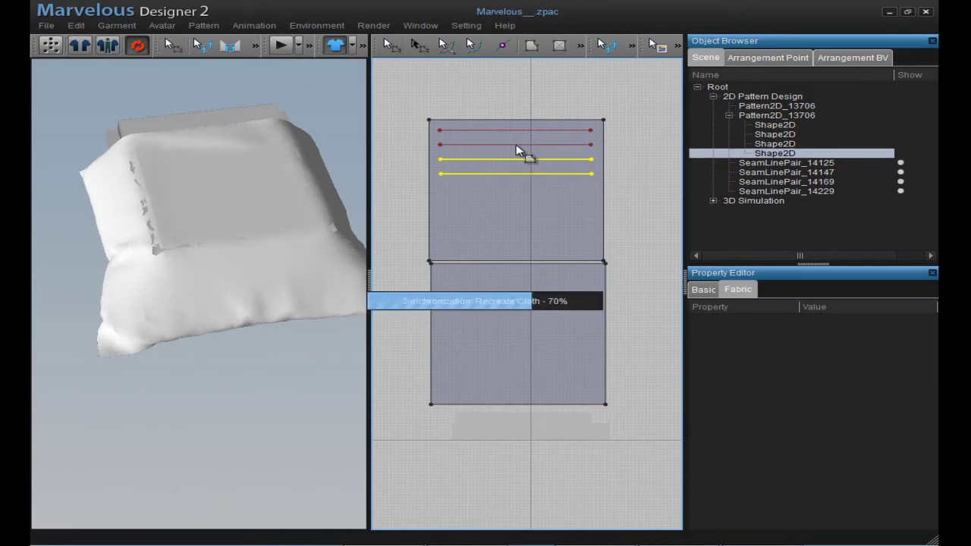
pyautogui.hotkey('ctrl', 'v')
pyautogui.click(517, 150)
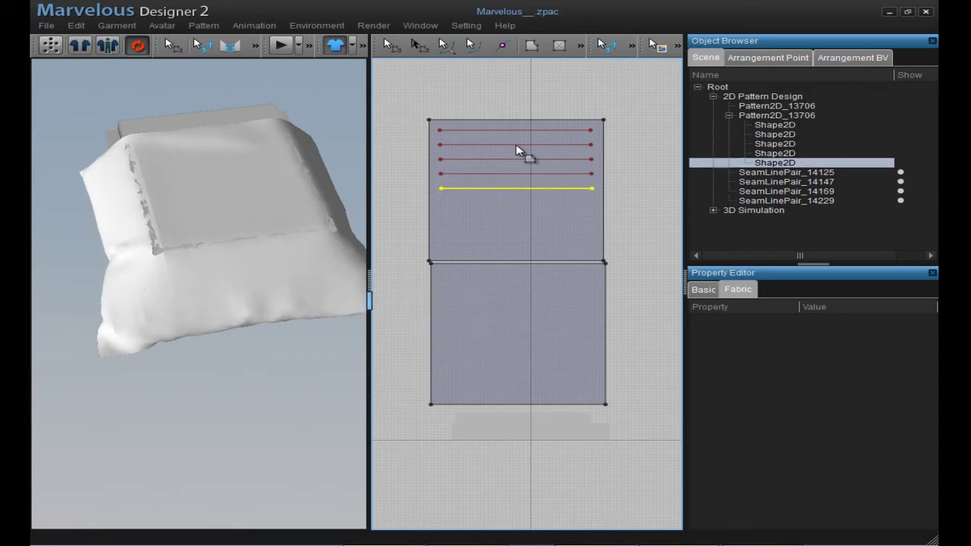
pyautogui.hotkey('ctrl', 'v')
pyautogui.click(516, 150)
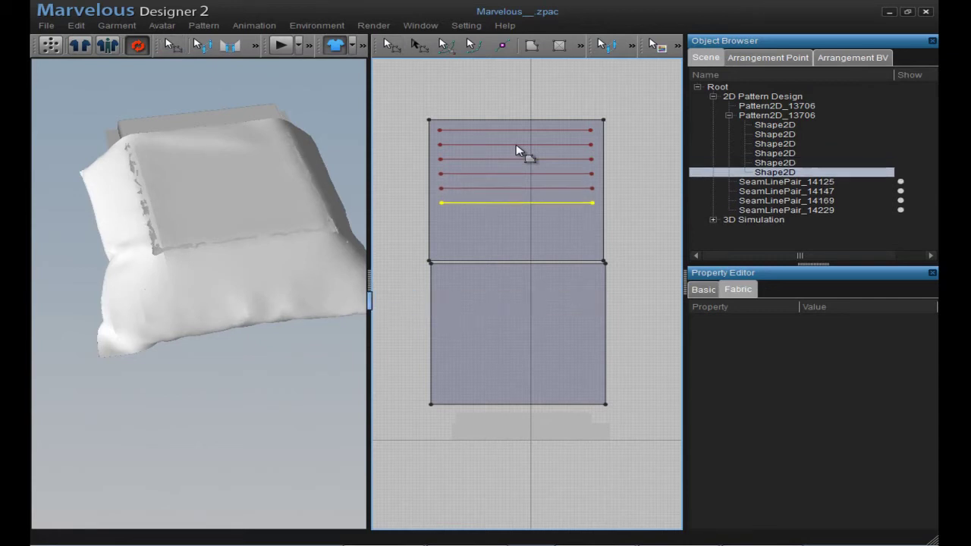
pyautogui.hotkey('ctrl', 'v')
pyautogui.click(517, 150)
pyautogui.hotkey('ctrl', 'v')
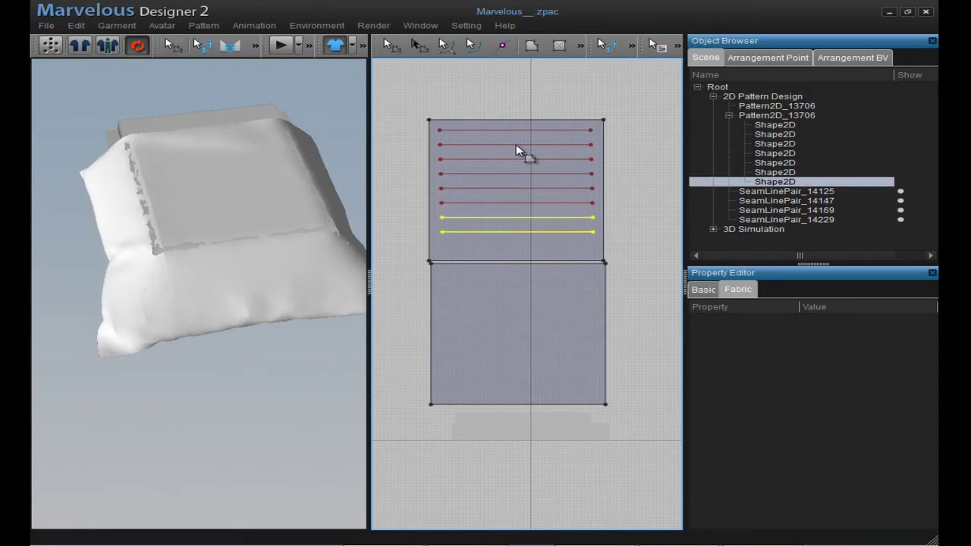
pyautogui.click(516, 150)
pyautogui.hotkey('ctrl', 'v')
pyautogui.click(516, 150)
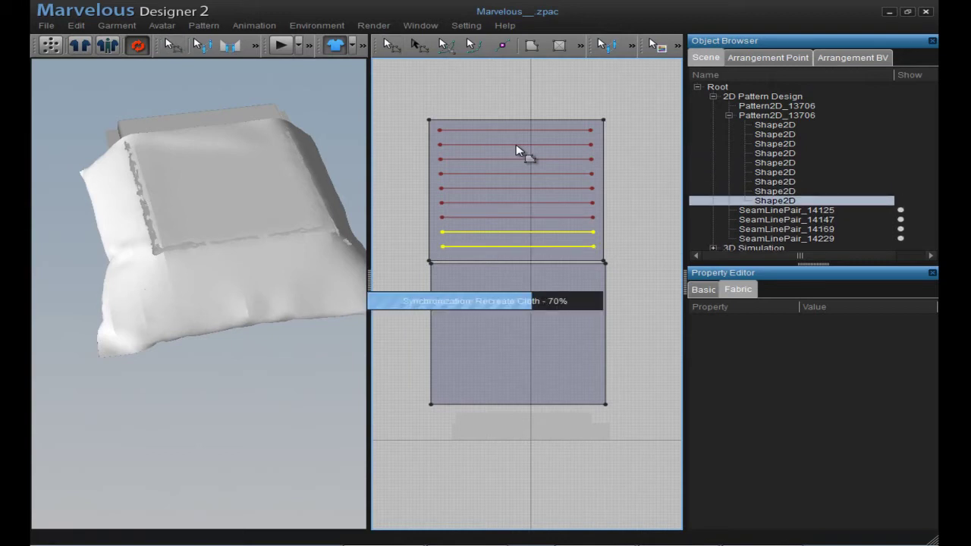
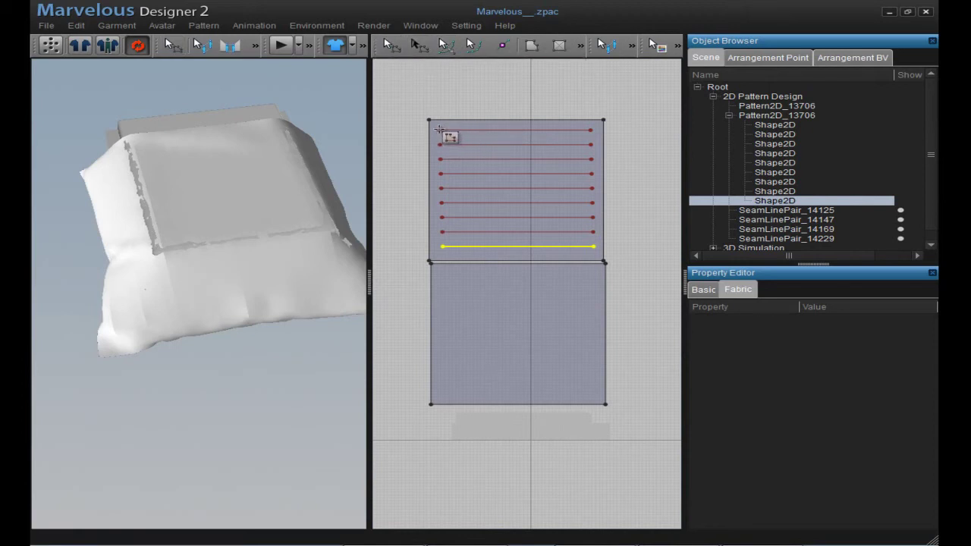
# Draw a vertical internal line through the horizontal lines' left ends and paste seven evenly spaced copies across the upper pattern.
pyautogui.click(439, 129)
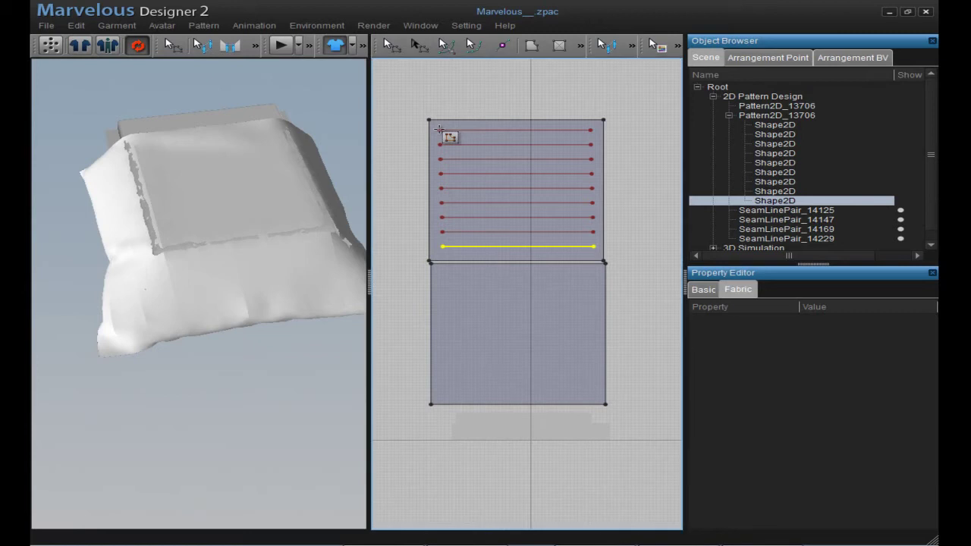
pyautogui.click(440, 245)
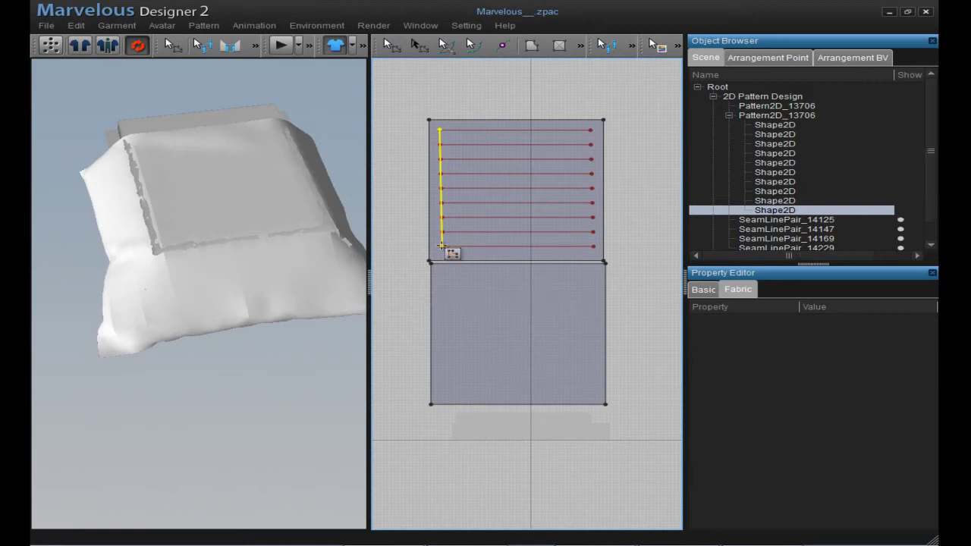
pyautogui.hotkey('ctrl', 'c')
pyautogui.hotkey('ctrl', 'v')
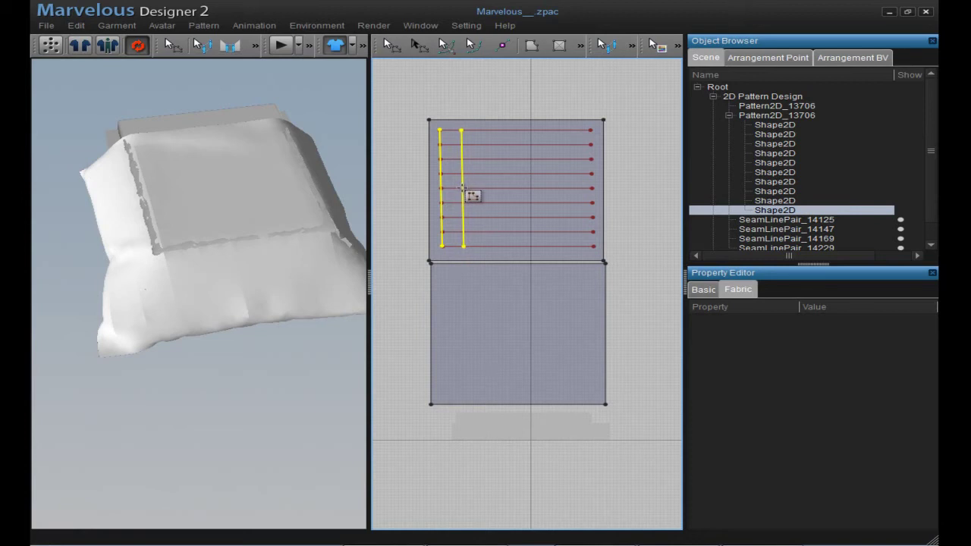
pyautogui.click(463, 189)
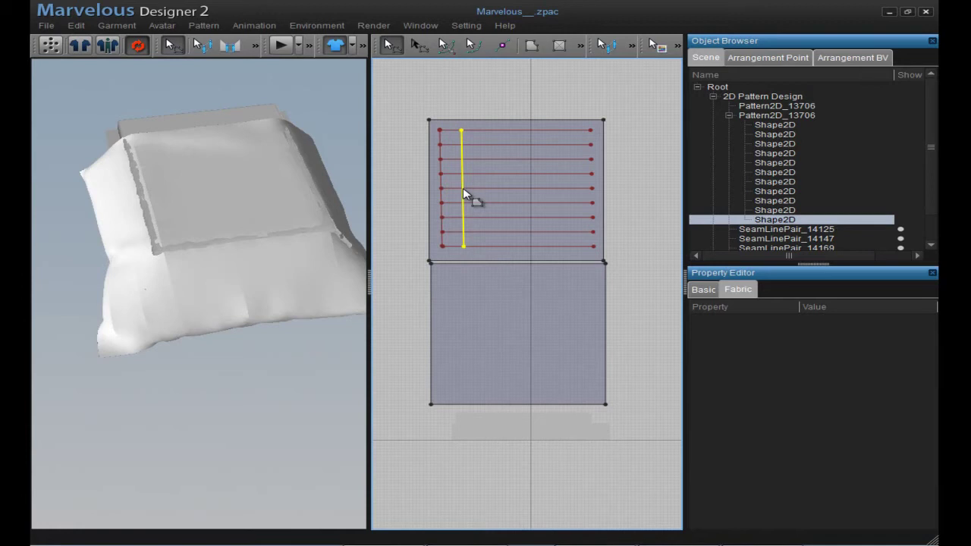
pyautogui.hotkey('ctrl', 'v')
pyautogui.click(463, 189)
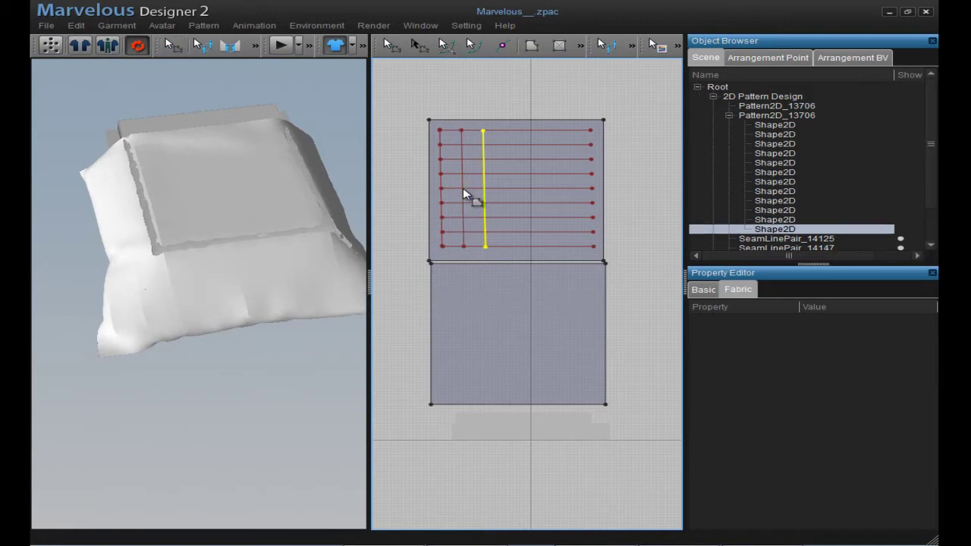
pyautogui.hotkey('ctrl', 'v')
pyautogui.click(463, 189)
pyautogui.hotkey('ctrl', 'v')
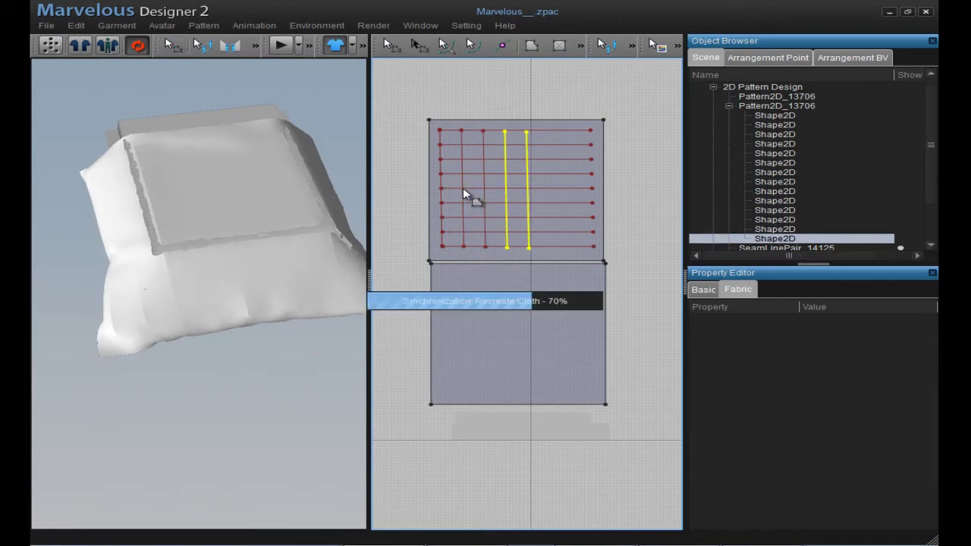
pyautogui.hotkey('ctrl', 'v')
pyautogui.hotkey('ctrl', 'v')
pyautogui.hotkey('ctrl', 'v')
pyautogui.hotkey('ctrl', 'v')
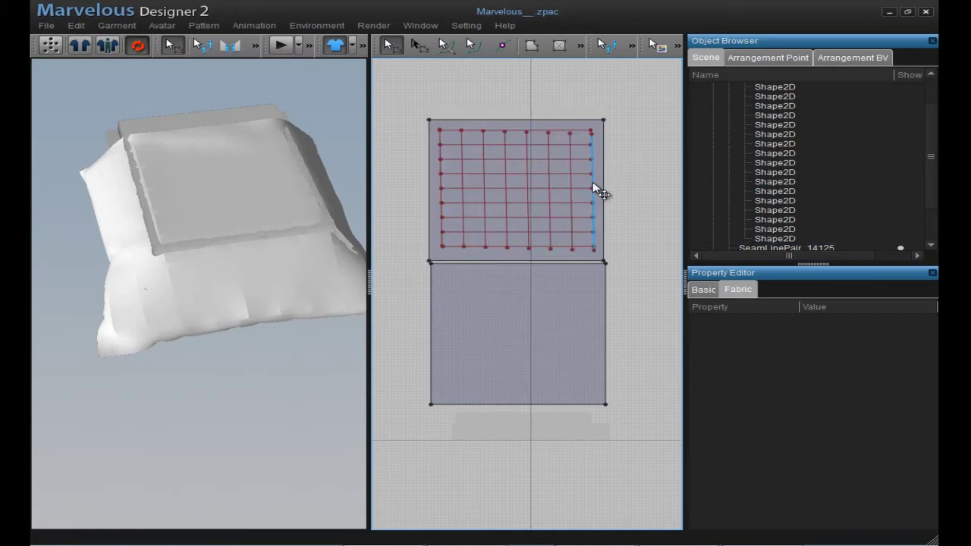
# Nudge the right-hand vertical line copies upward so their ends align with the first and last horizontal lines, leaving nothing selected.
pyautogui.moveTo(594, 185); pyautogui.dragTo(592, 182)
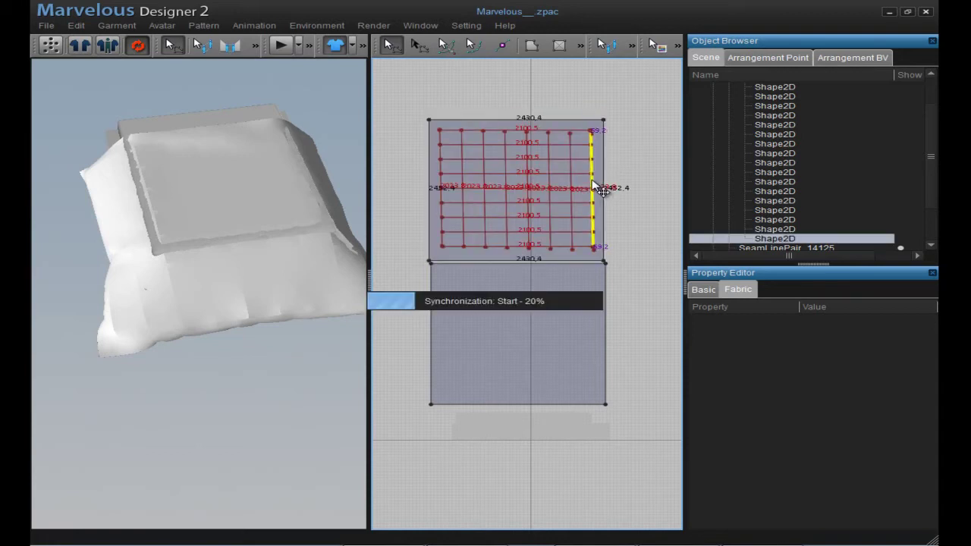
pyautogui.click(570, 200)
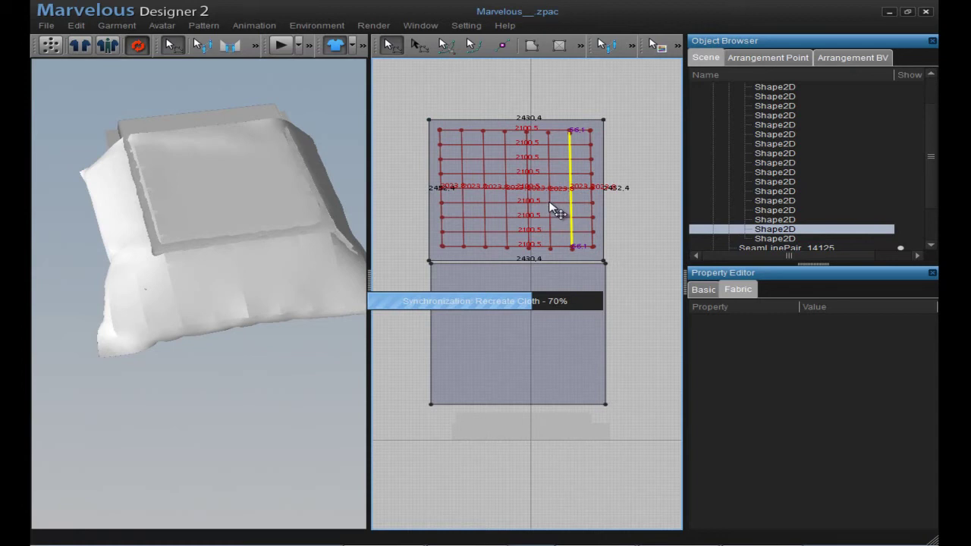
pyautogui.click(550, 200)
pyautogui.moveTo(550, 195); pyautogui.dragTo(550, 192)
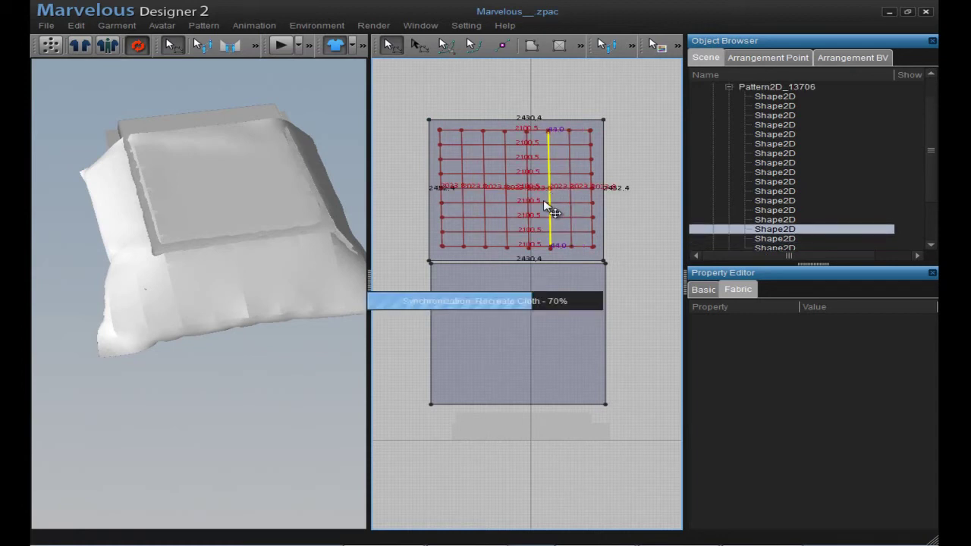
pyautogui.click(529, 202)
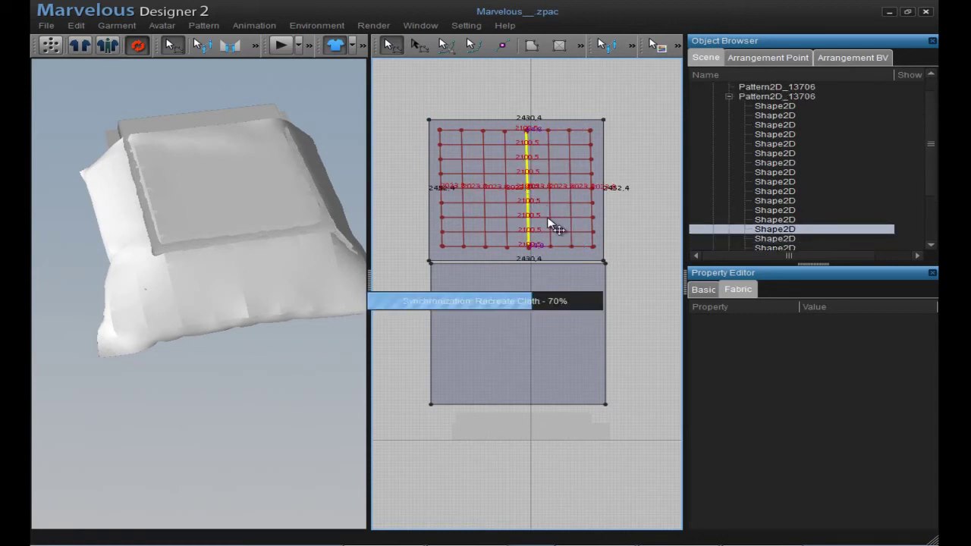
pyautogui.click(506, 200)
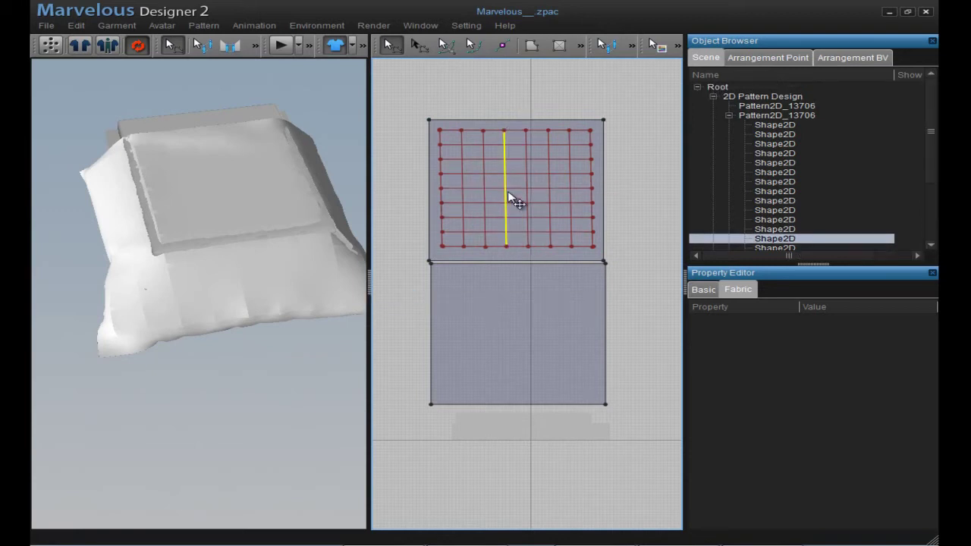
pyautogui.click(642, 135)
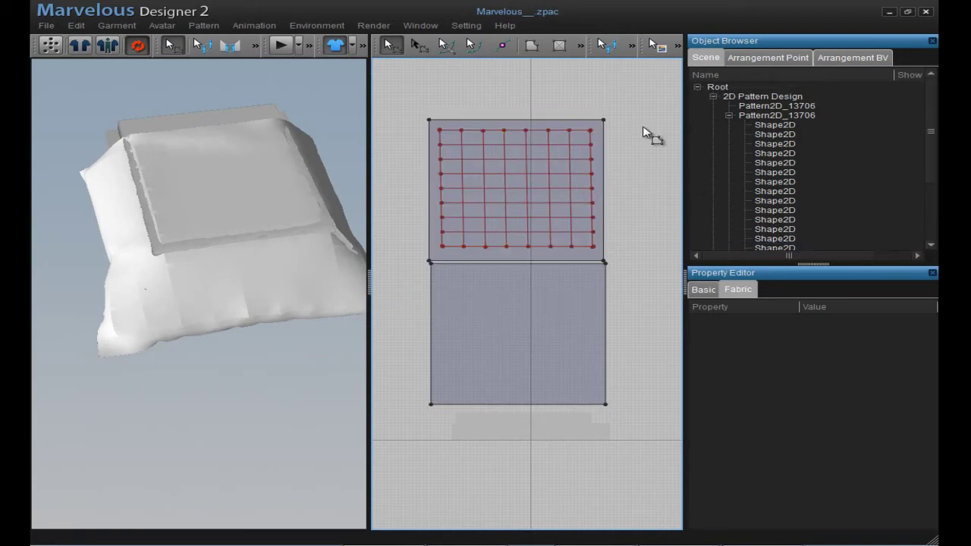
# Select all the internal lines of the upper pattern and set their fold angle to 360 and fold strength to 150.
pyautogui.scroll(1, 555, 188)
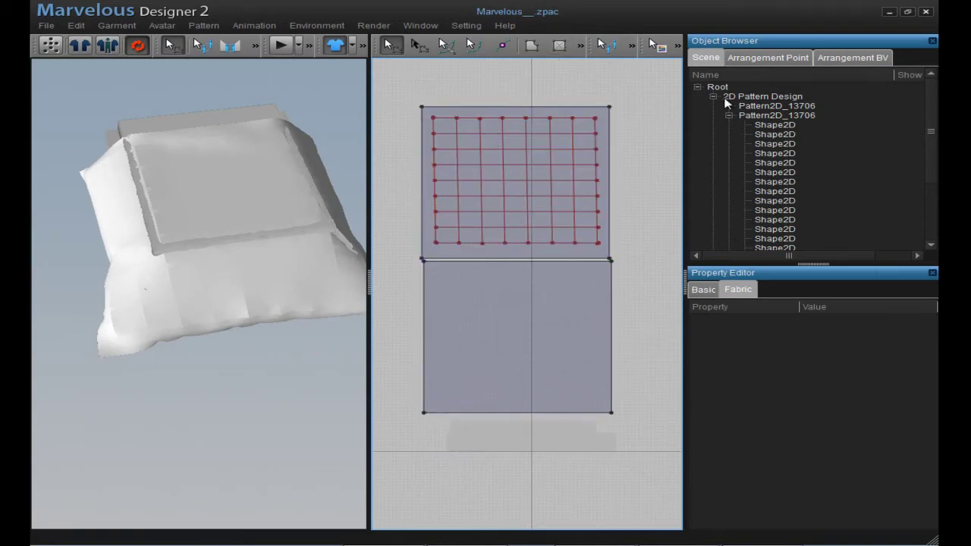
pyautogui.click(769, 127)
pyautogui.scroll(-3, 807, 139)
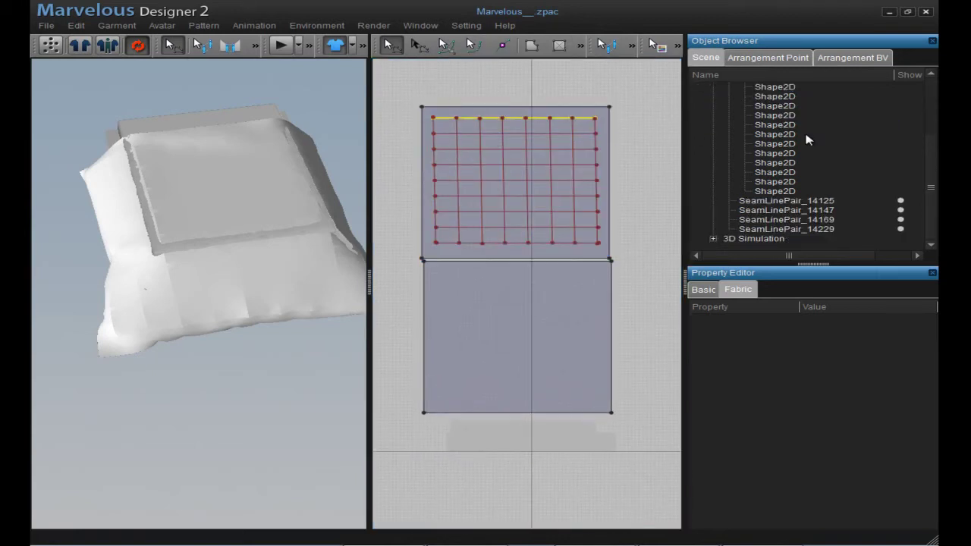
pyautogui.keyDown('shift'); pyautogui.click(792, 194); pyautogui.keyUp('shift')
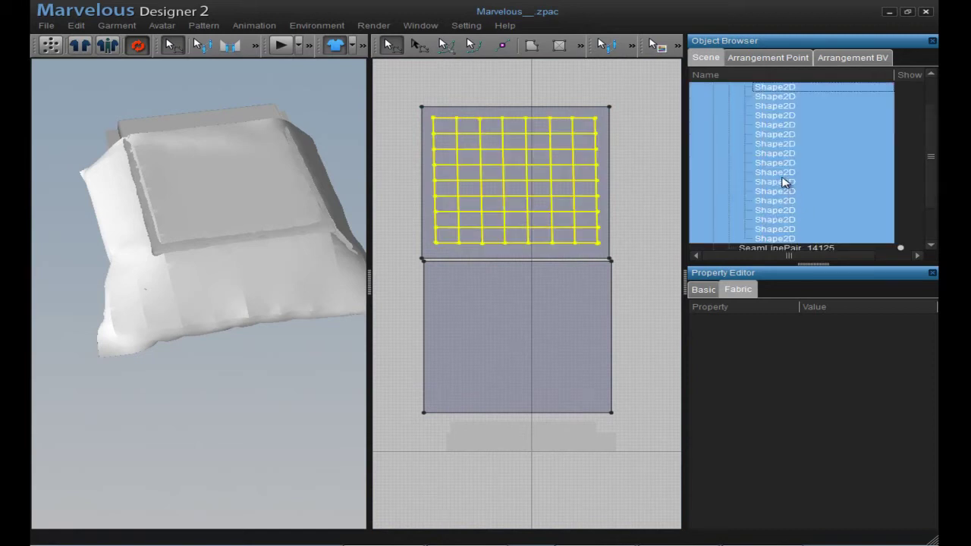
pyautogui.scroll(3, 785, 182)
pyautogui.click(711, 292)
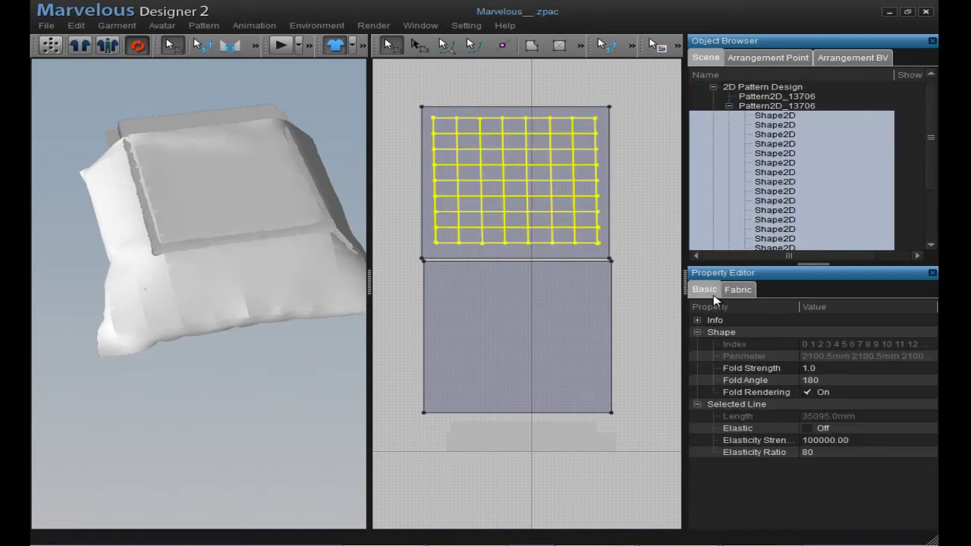
pyautogui.click(821, 381)
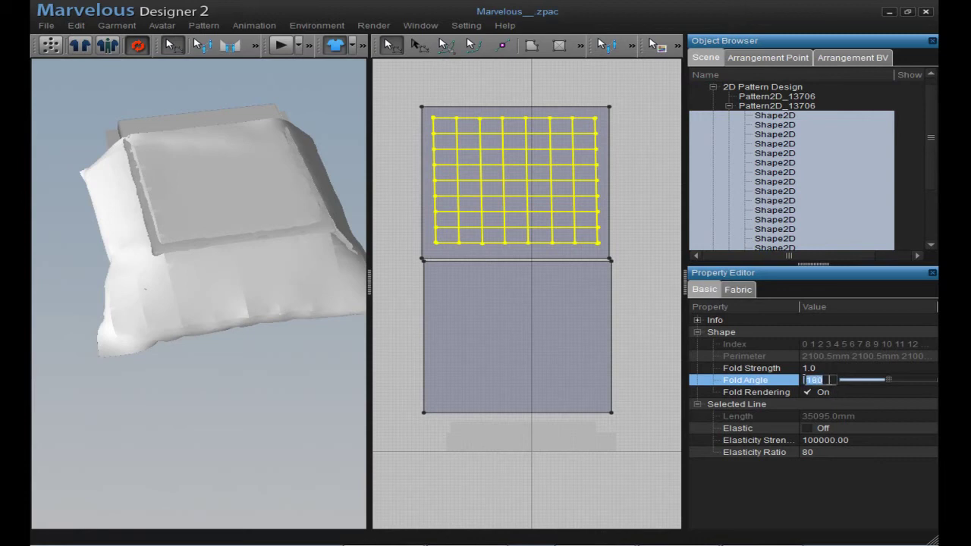
pyautogui.click(811, 368)
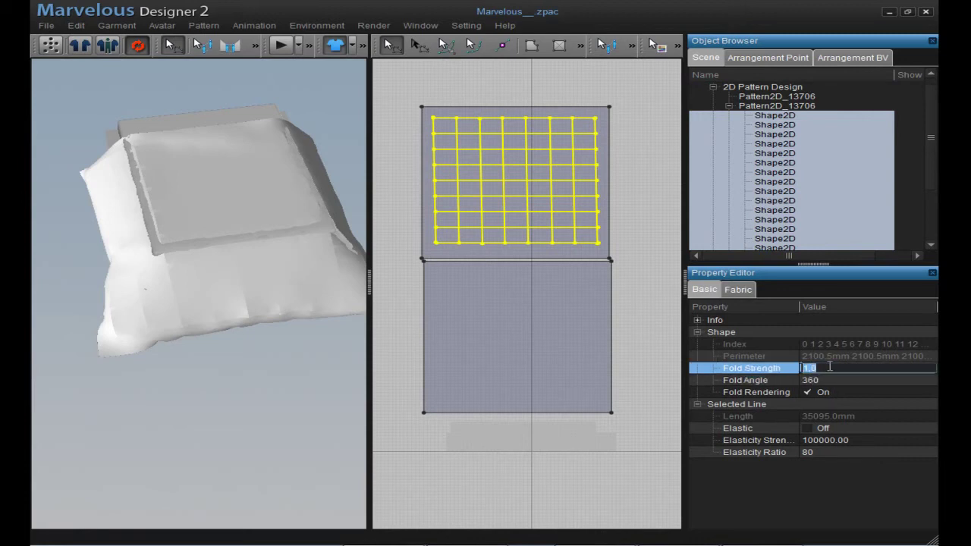
pyautogui.write('150')
pyautogui.press('Return')
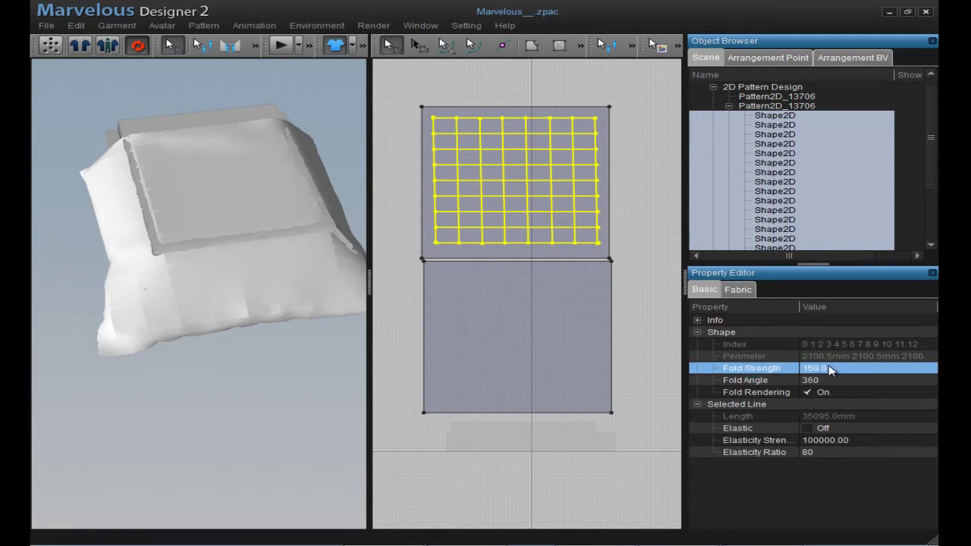
# Simulate the cover with the folded internal lines, stop the simulation and check the padding from a low side angle.
pyautogui.click(283, 47)
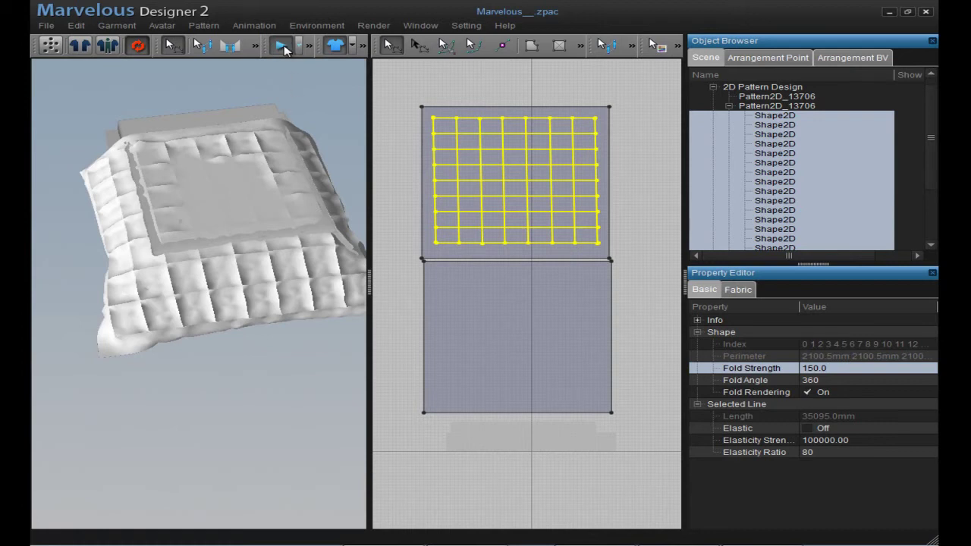
pyautogui.click(283, 47)
pyautogui.moveTo(216, 267); pyautogui.dragTo(288, 208, button='right')
# Set the internal lines' fold angle to 0 and simulate the bed cover again.
pyautogui.click(819, 380)
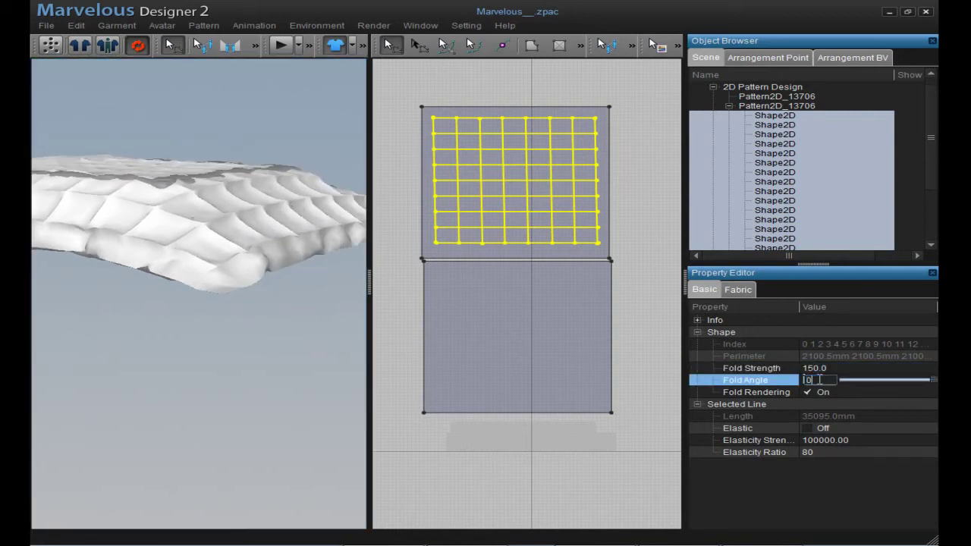
pyautogui.press('Return')
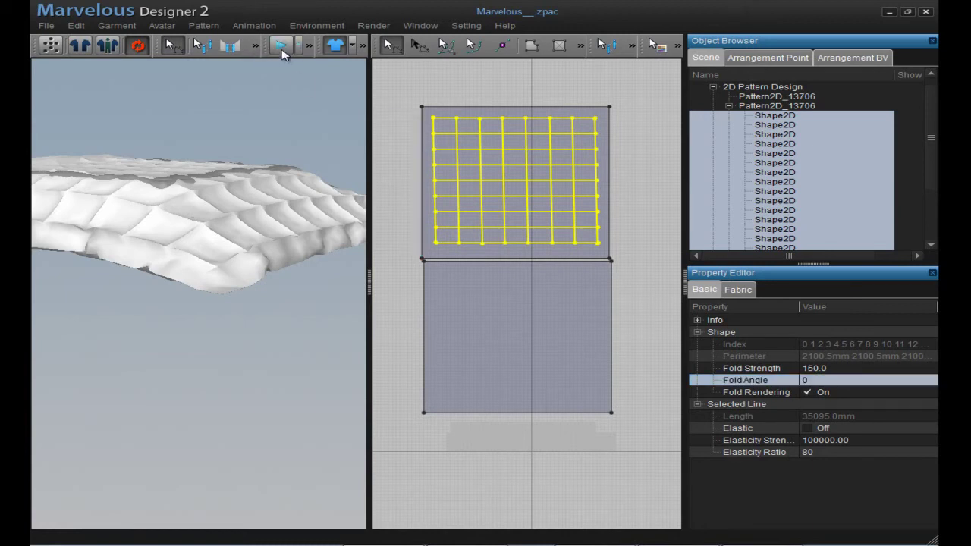
pyautogui.click(280, 51)
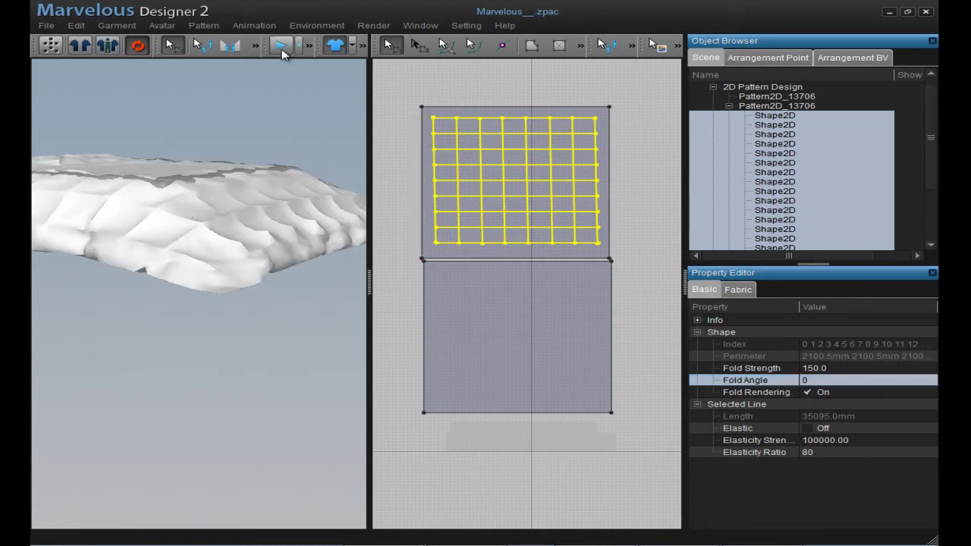
pyautogui.click(280, 50)
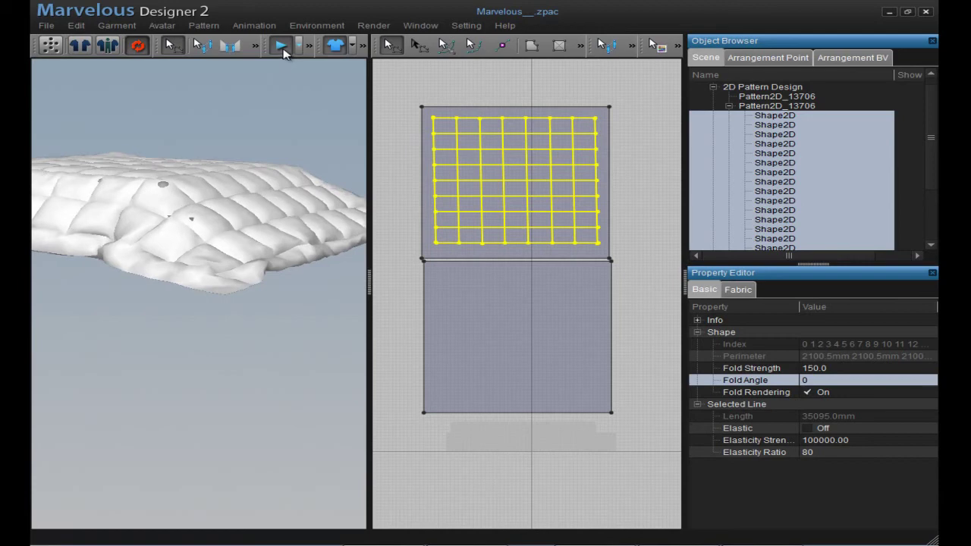
pyautogui.moveTo(249, 169); pyautogui.dragTo(265, 119, button='right')
pyautogui.moveTo(238, 159); pyautogui.dragTo(292, 96, button='right')
# Fold the cover's near head-end corner back over the bed during simulation, let the cloth settle, and stop simulating.
pyautogui.click(281, 46)
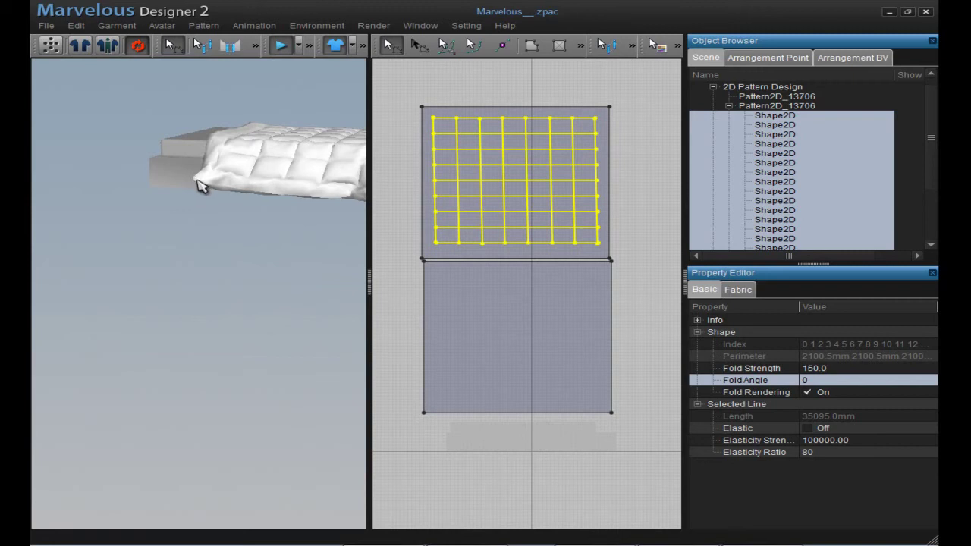
pyautogui.moveTo(197, 182); pyautogui.dragTo(356, 131)
pyautogui.click(285, 46)
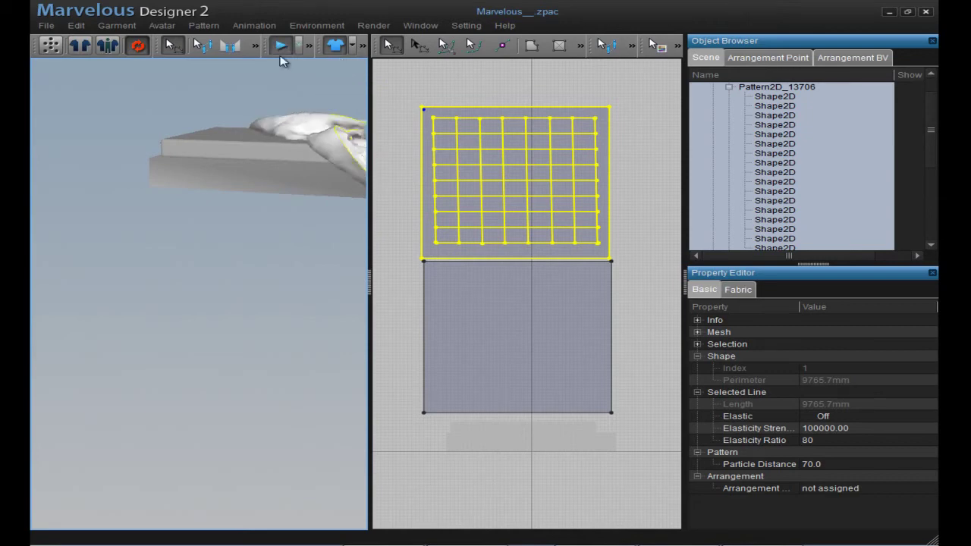
pyautogui.moveTo(300, 143); pyautogui.dragTo(232, 219, button='right')
pyautogui.click(282, 45)
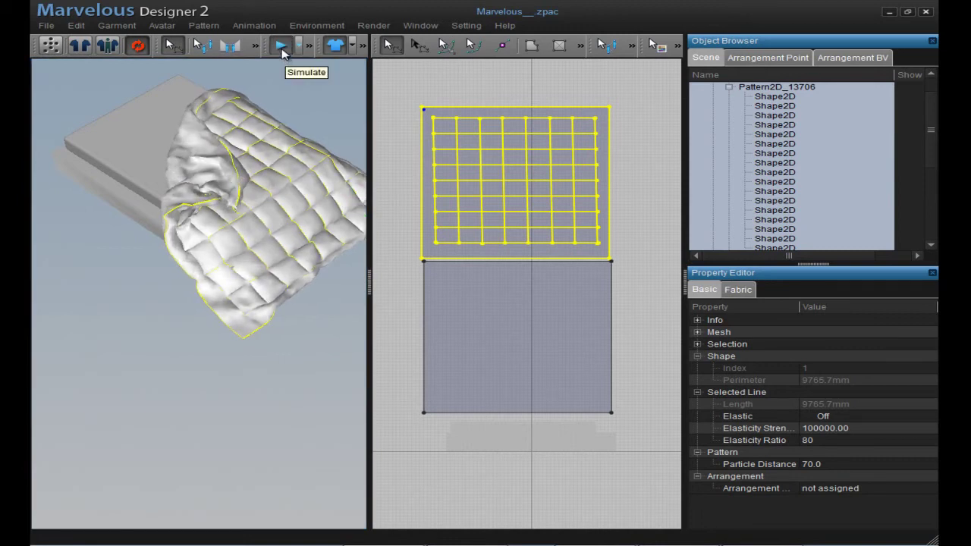
pyautogui.press('space')
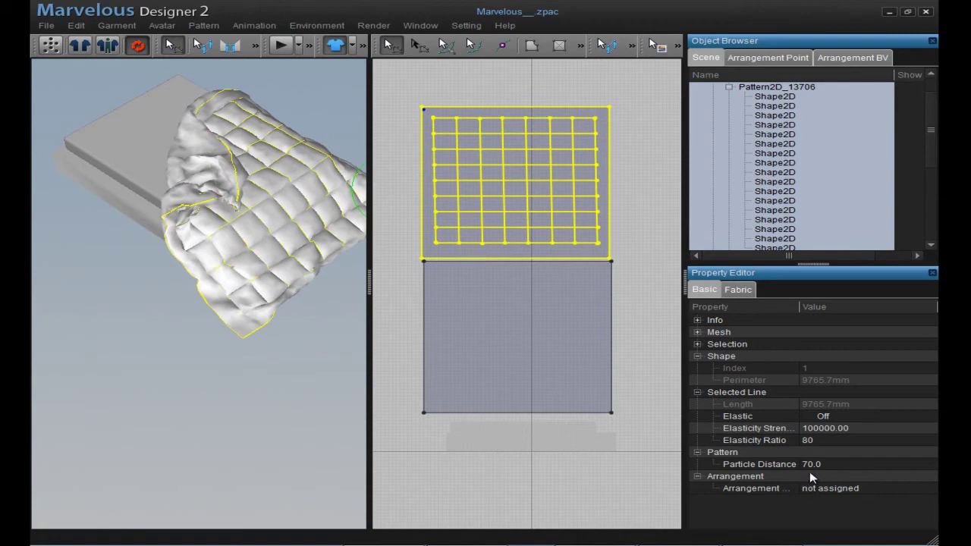
# Set the upper pattern's particle distance to 20.
pyautogui.moveTo(249, 228); pyautogui.dragTo(311, 227, button='right')
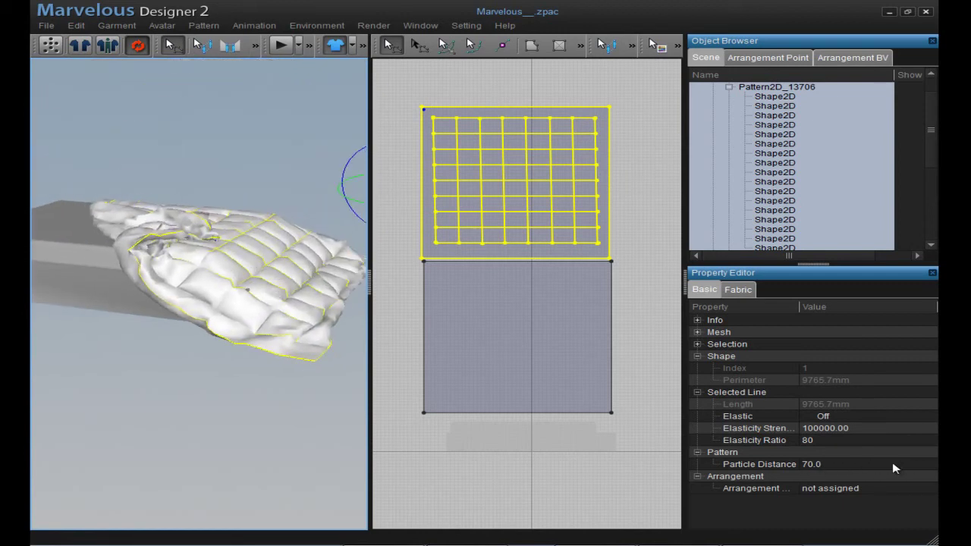
pyautogui.moveTo(288, 184); pyautogui.dragTo(329, 188, button='right')
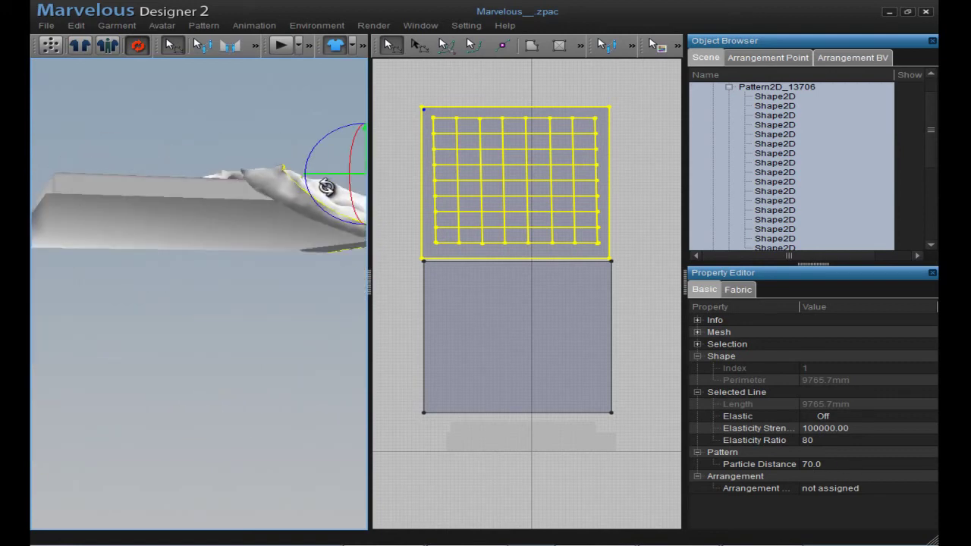
pyautogui.click(824, 470)
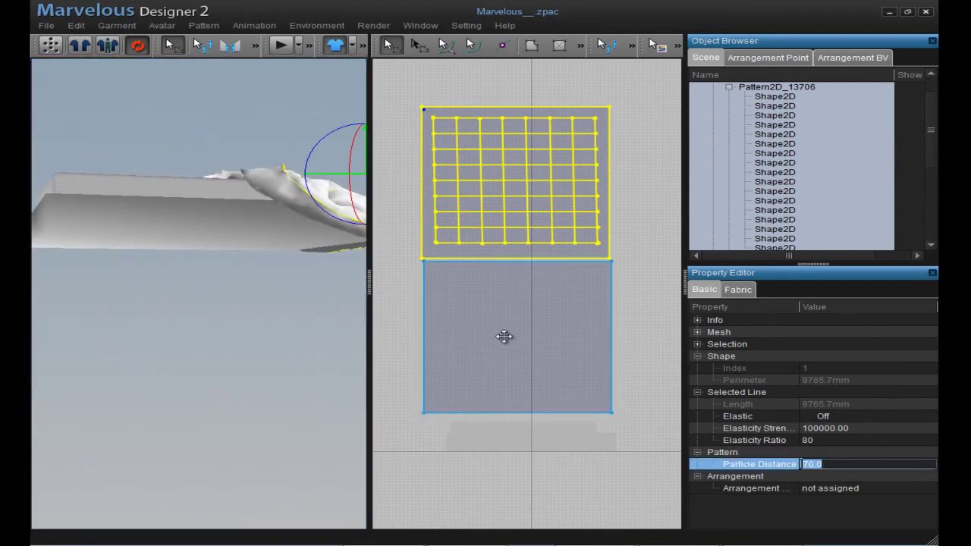
pyautogui.moveTo(190, 250); pyautogui.dragTo(273, 229, button='right')
pyautogui.click(818, 466)
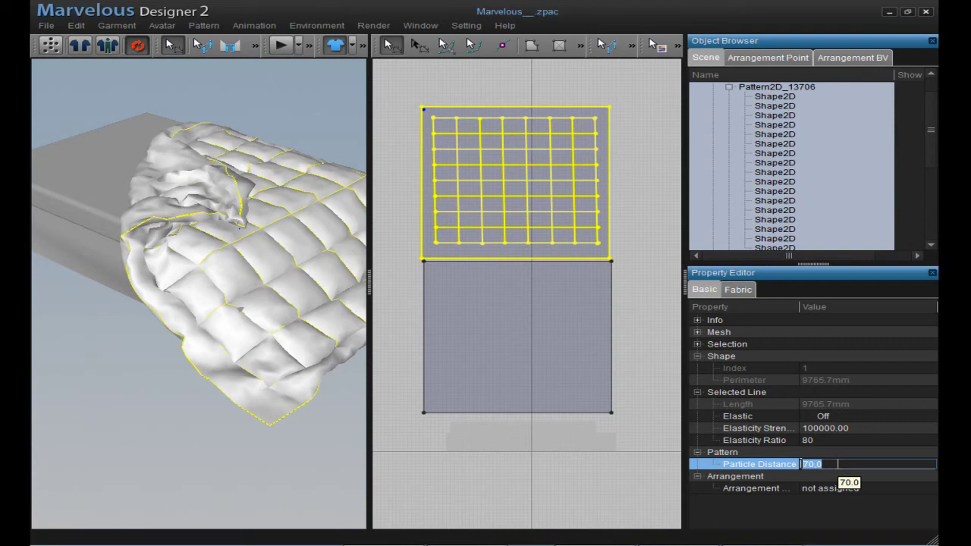
pyautogui.press('Return')
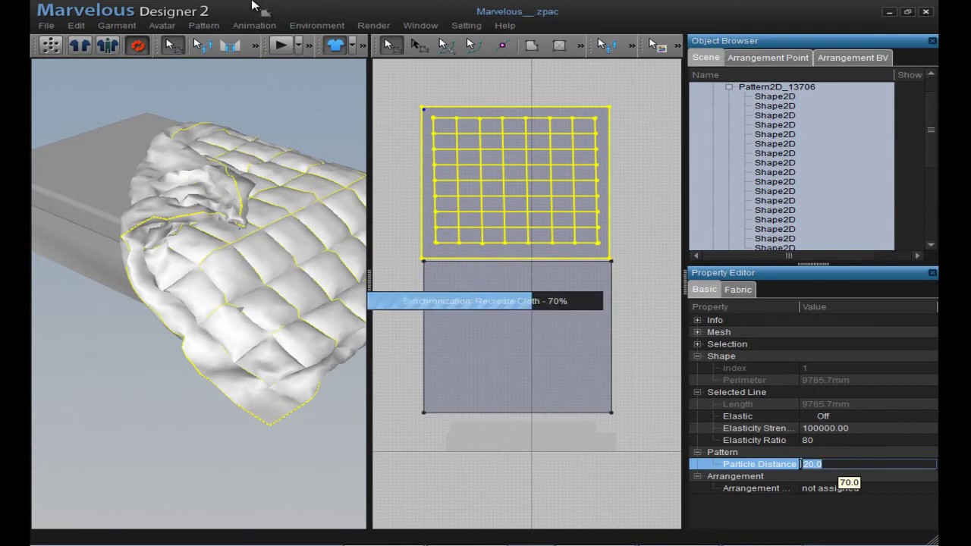
# Inspect the folded-back corner of the cover up close and restart the simulation with the finer mesh.
pyautogui.moveTo(252, 267); pyautogui.dragTo(269, 254, button='right')
pyautogui.moveTo(269, 254); pyautogui.dragTo(258, 274)
pyautogui.moveTo(258, 274); pyautogui.dragTo(241, 256, button='right')
pyautogui.click(281, 46)
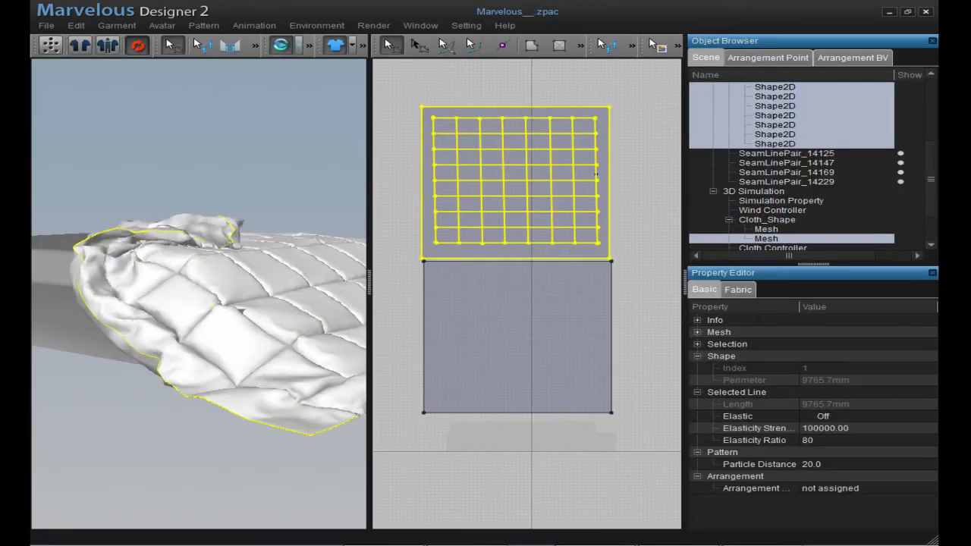
# Stop the simulation of the refined bed cover and clear the pattern selection.
pyautogui.click(280, 45)
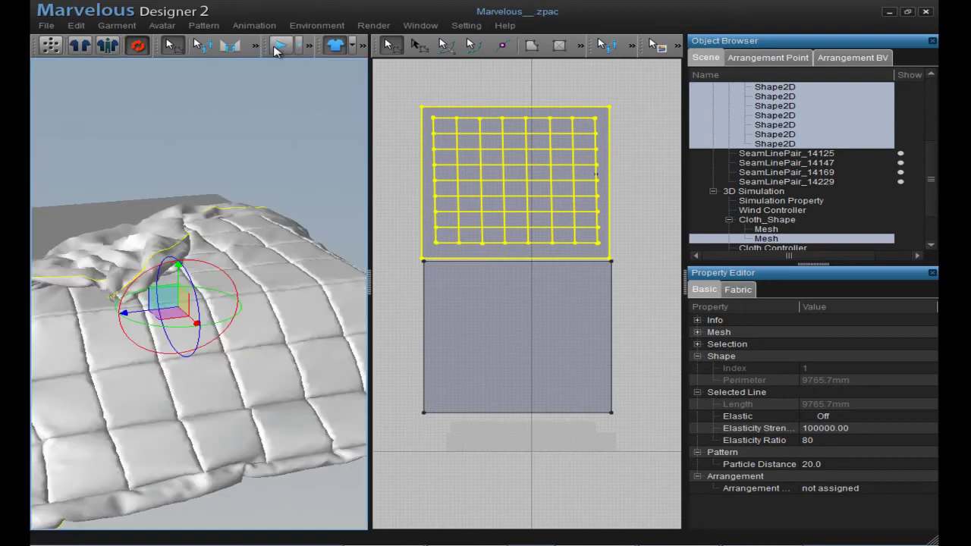
pyautogui.moveTo(250, 288); pyautogui.dragTo(281, 329, button='right')
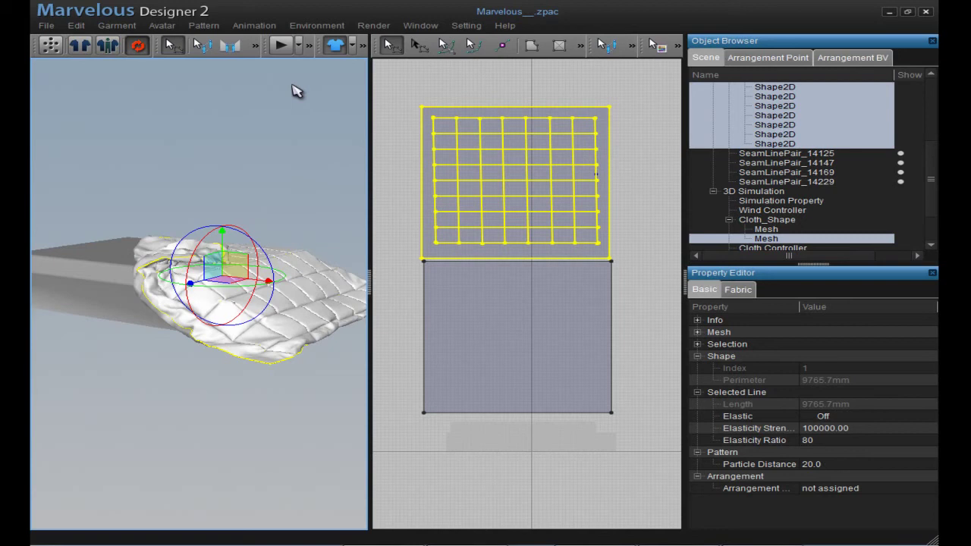
pyautogui.click(47, 26)
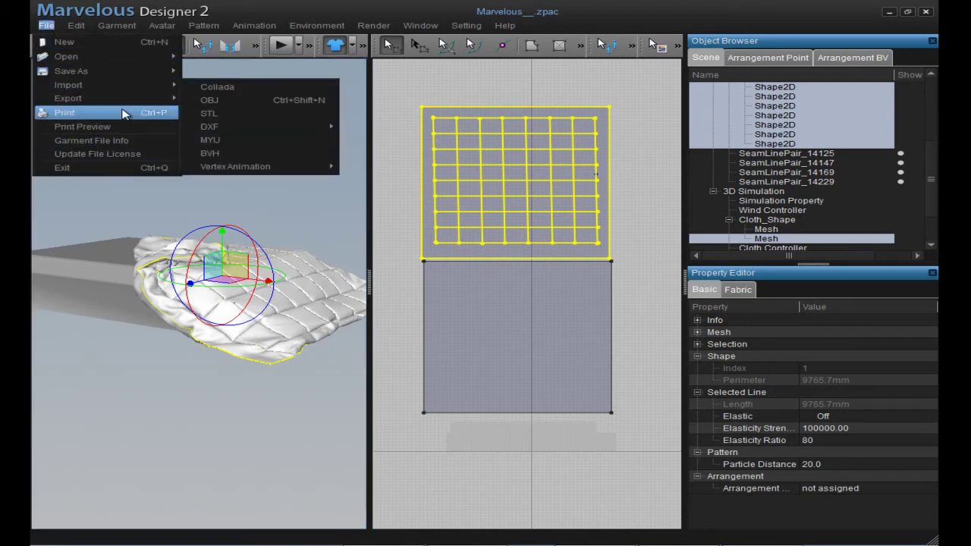
pyautogui.moveTo(128, 77)
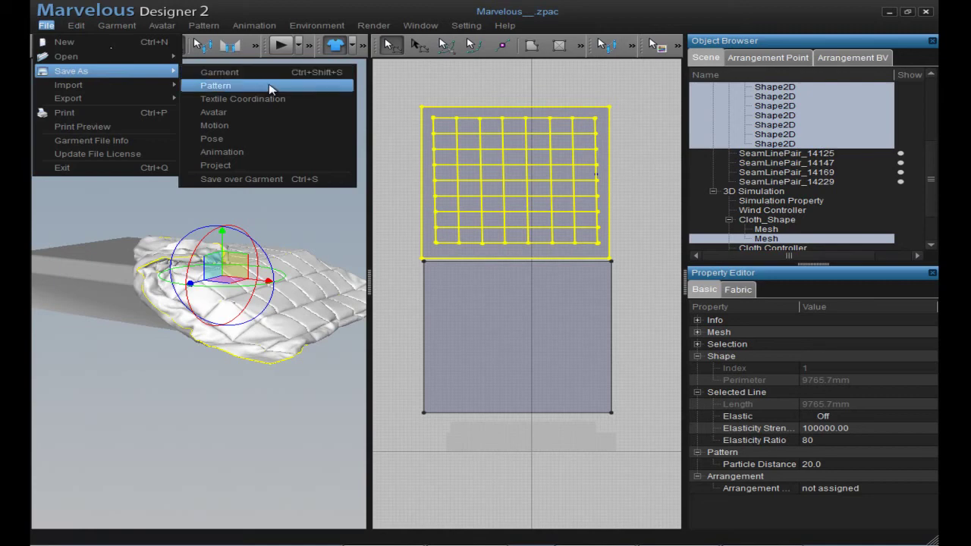
pyautogui.click(303, 205)
pyautogui.moveTo(302, 205); pyautogui.dragTo(198, 317, button='right')
pyautogui.moveTo(251, 273); pyautogui.dragTo(278, 245, button='right')
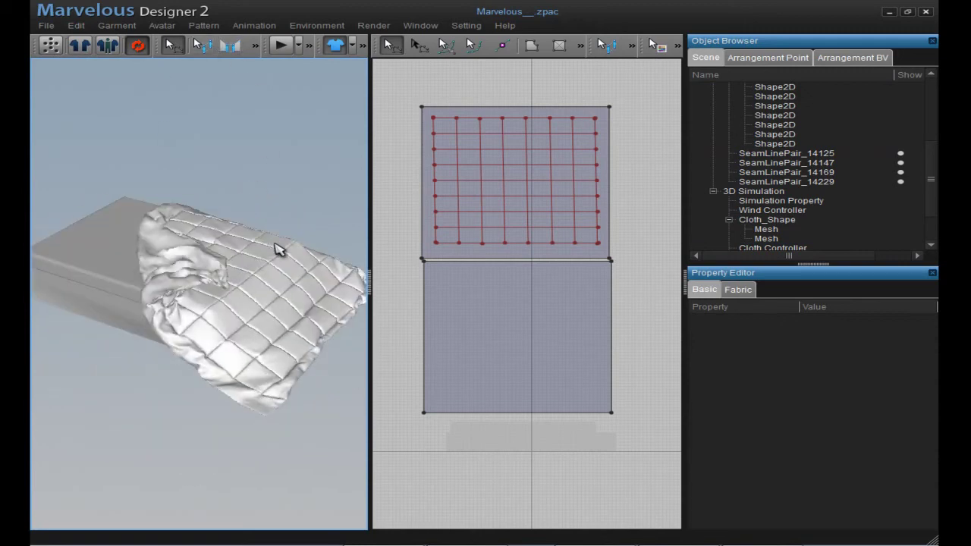
pyautogui.moveTo(284, 354); pyautogui.dragTo(184, 190, button='right')
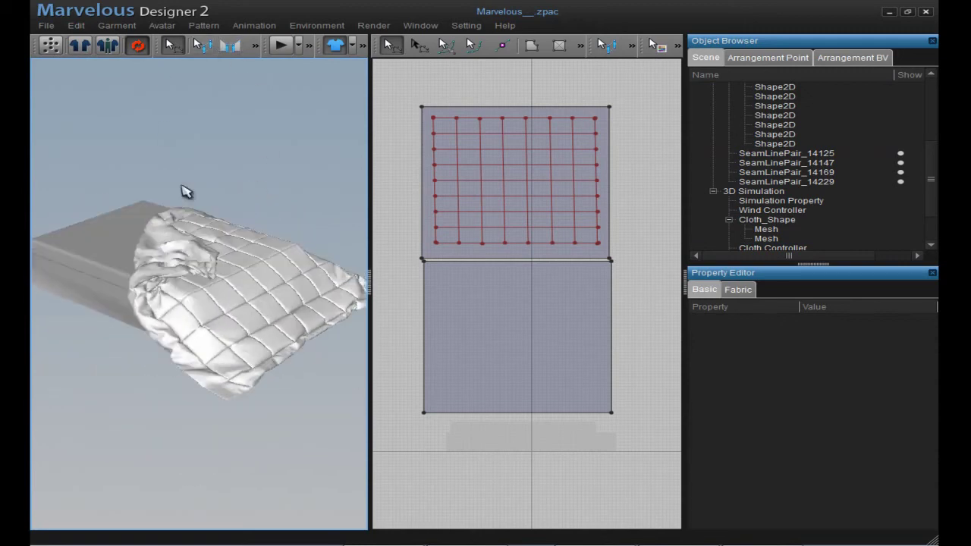
# Start an OBJ export into the Objects folder, basing the new file's name on Tutorial bed collider.obj with a changed ending before the extension.
pyautogui.click(46, 25)
pyautogui.moveTo(105, 108)
pyautogui.click(277, 103)
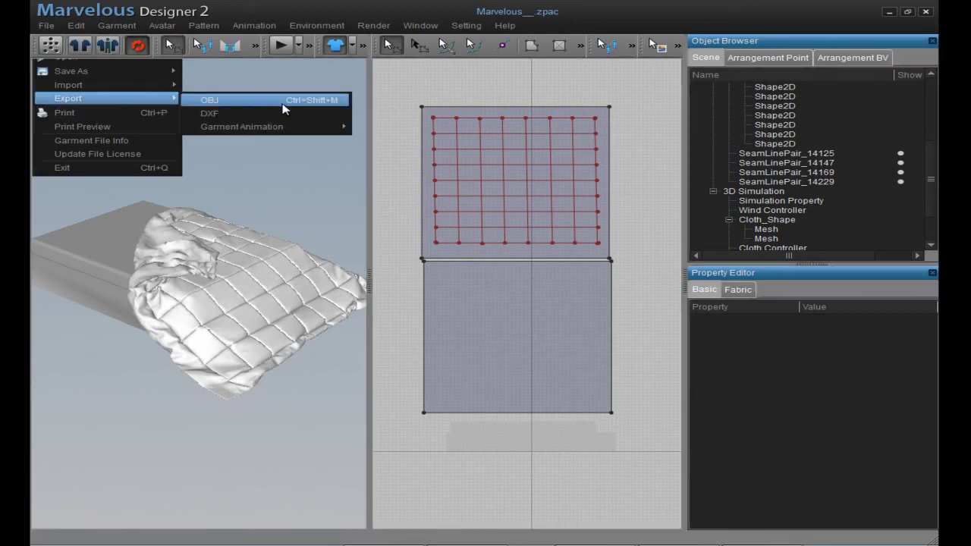
pyautogui.click(258, 275)
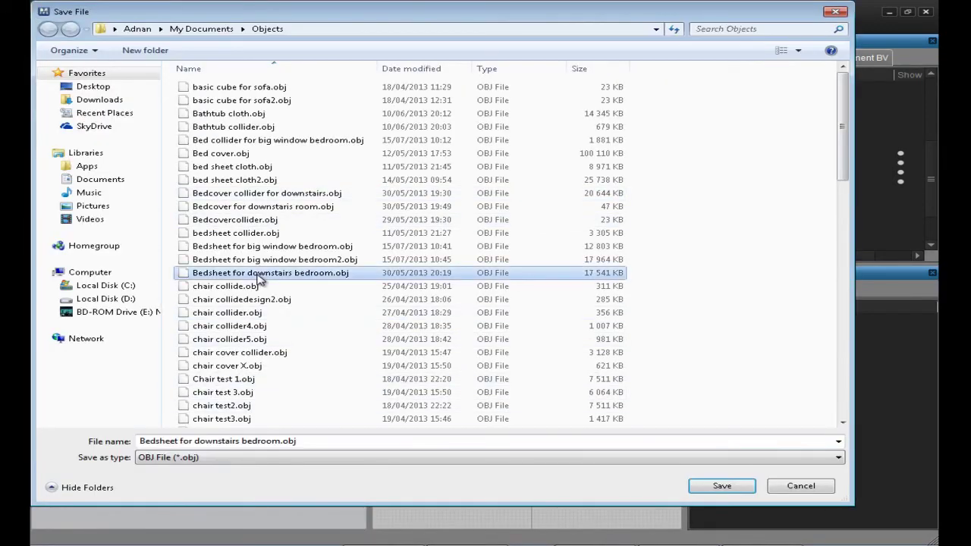
pyautogui.press('t')
pyautogui.click(232, 443)
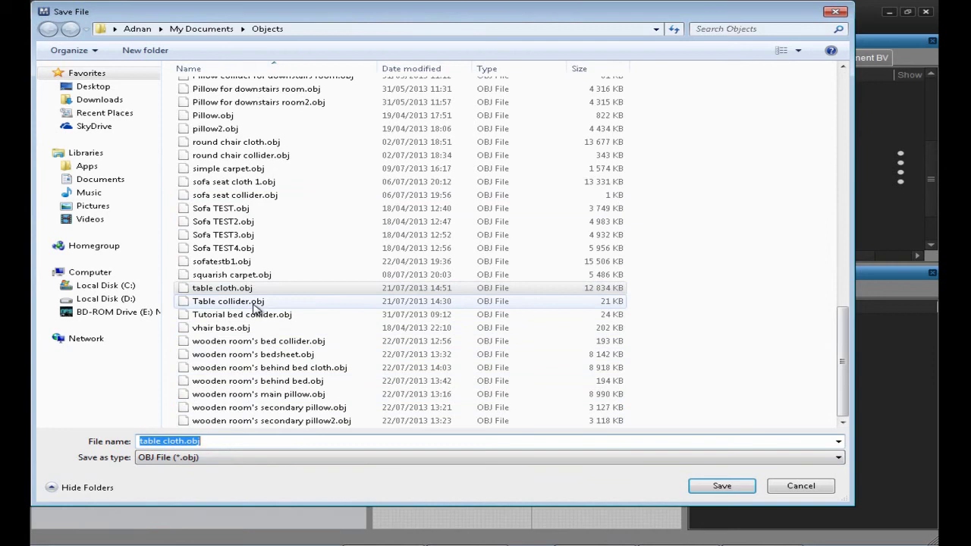
pyautogui.click(277, 314)
pyautogui.click(245, 444)
pyautogui.click(247, 443)
pyautogui.press('Left')
pyautogui.press('Left')
pyautogui.press('Left')
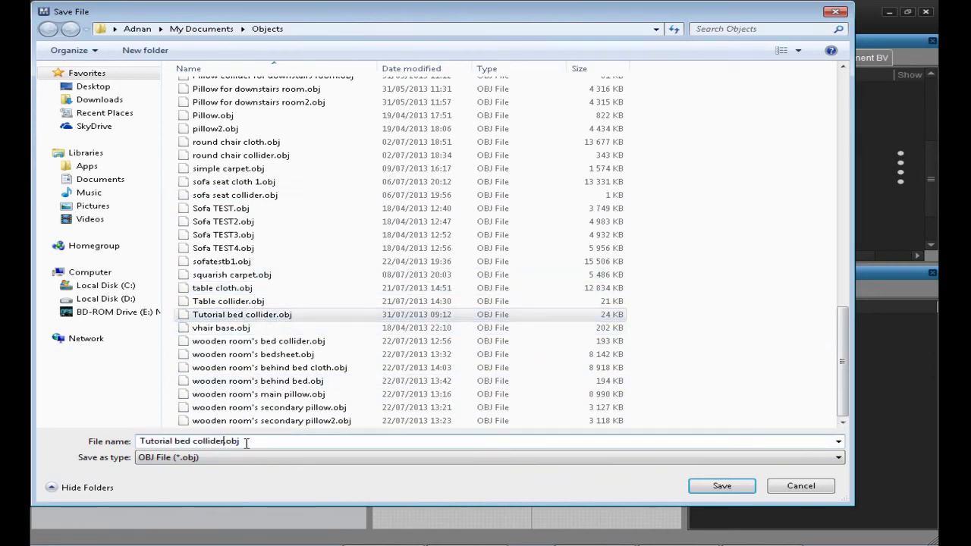
pyautogui.press('BackSpace')
pyautogui.click(747, 488)
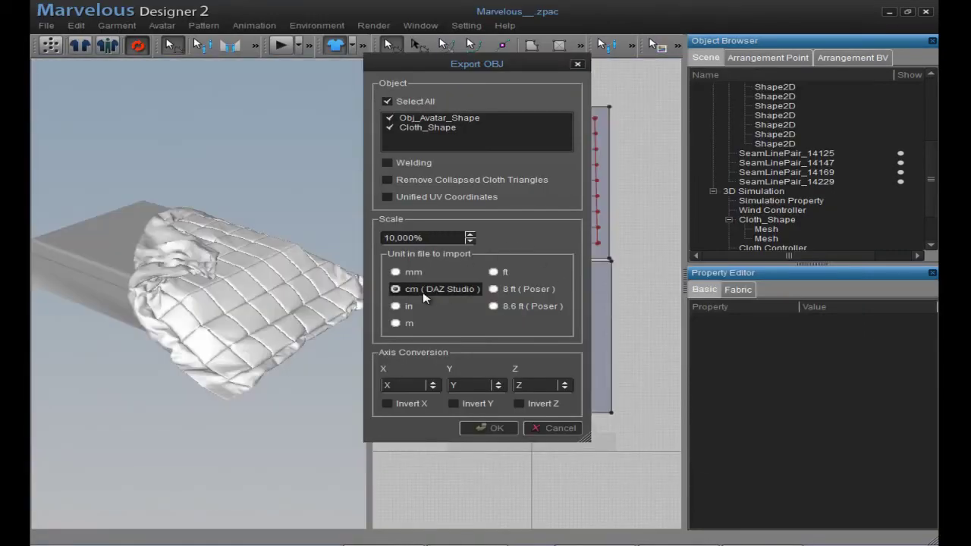
# Exclude Obj_Avatar_Shape from the OBJ export and export only Cloth_Shape.
pyautogui.click(389, 122)
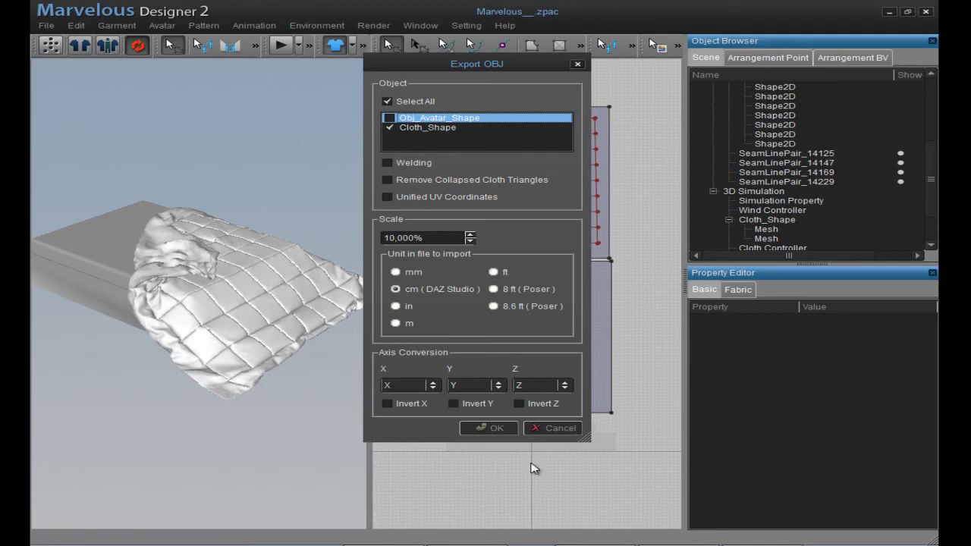
pyautogui.click(493, 428)
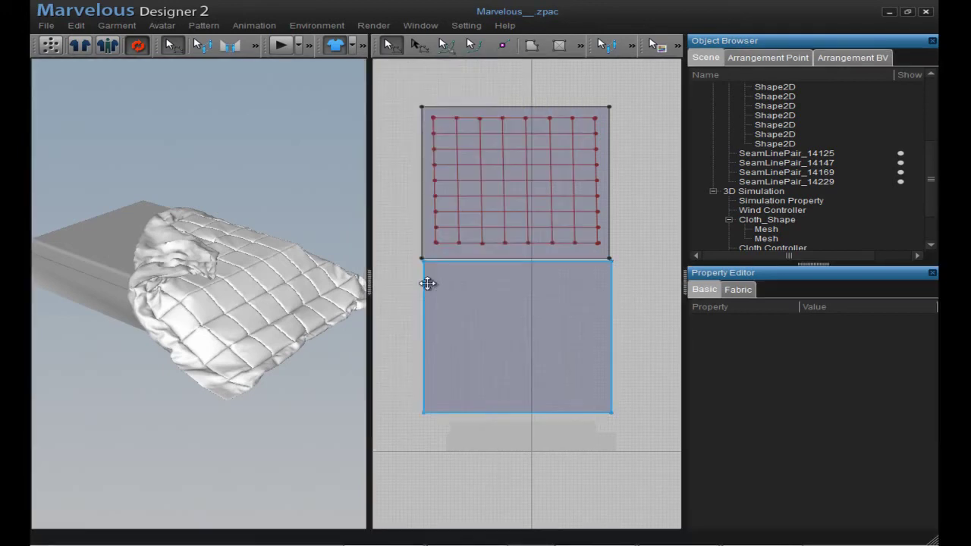
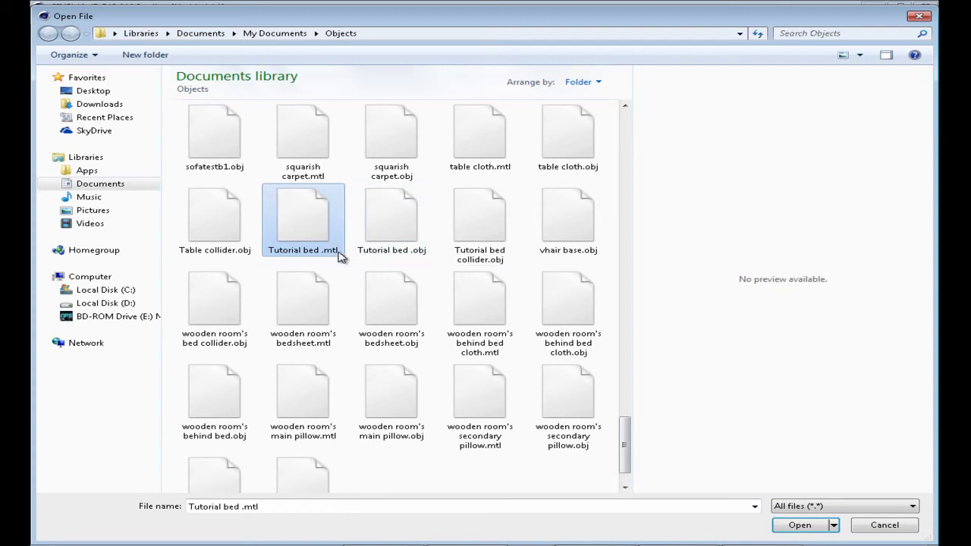
# Import Tutorial bed .obj from the Objects folder at a scale of 1 in centimeters.
pyautogui.click(410, 223)
pyautogui.click(800, 524)
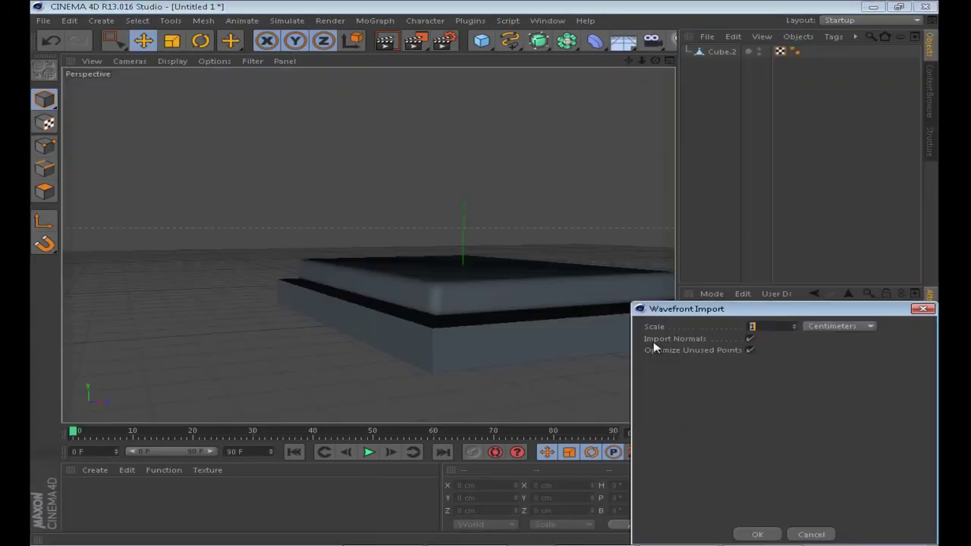
pyautogui.click(757, 534)
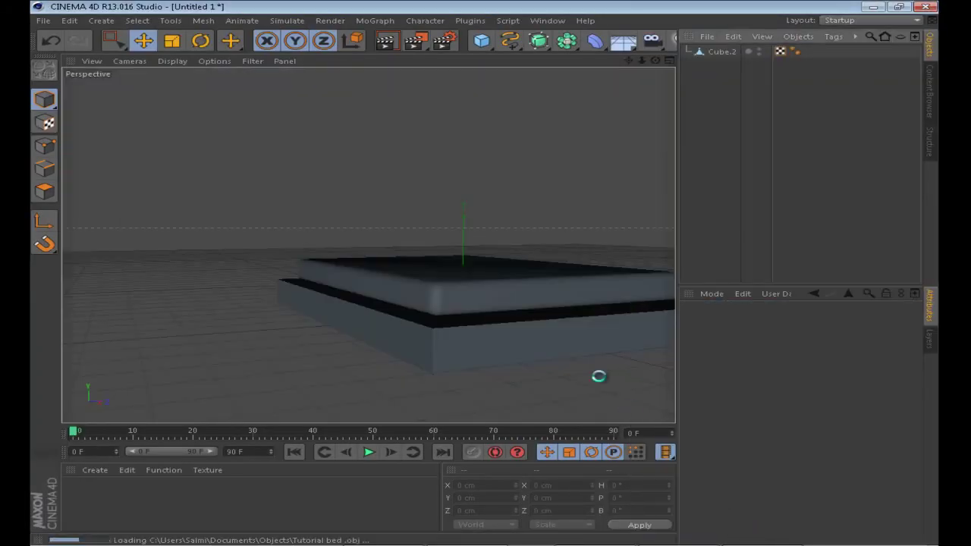
# Compare the imported cover with the Marvelous Designer original, then scale Cloth_Shape to 3.38 along X in CINEMA 4D.
pyautogui.click(669, 62)
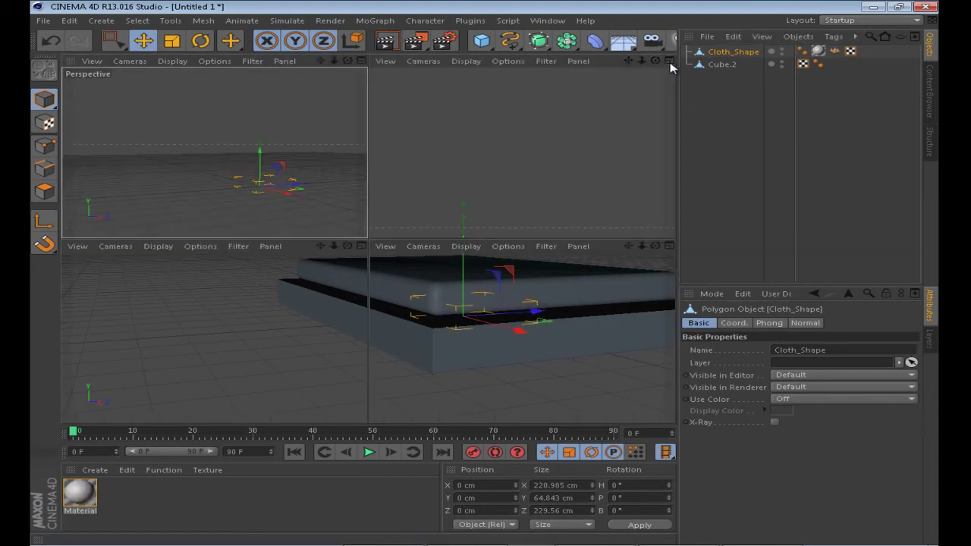
pyautogui.click(669, 62)
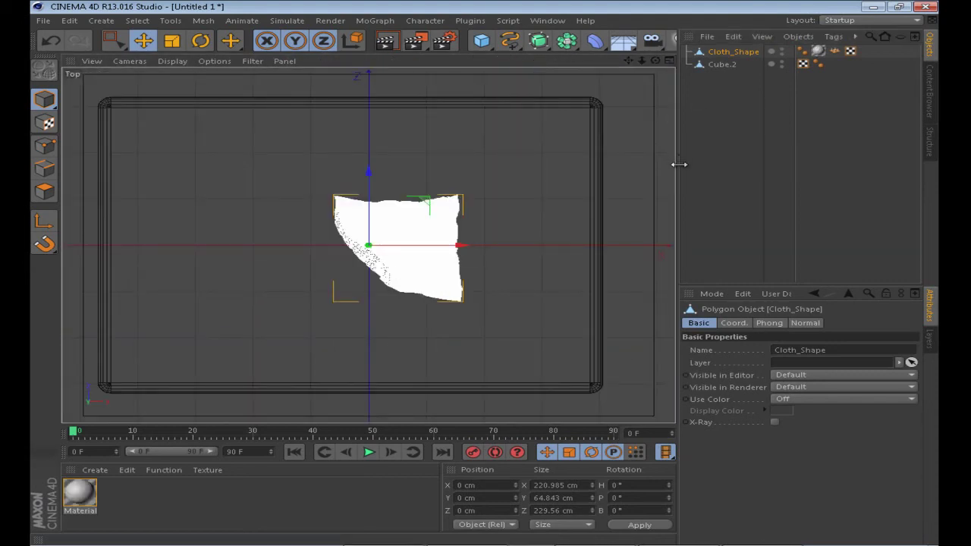
pyautogui.scroll(-3, 379, 255)
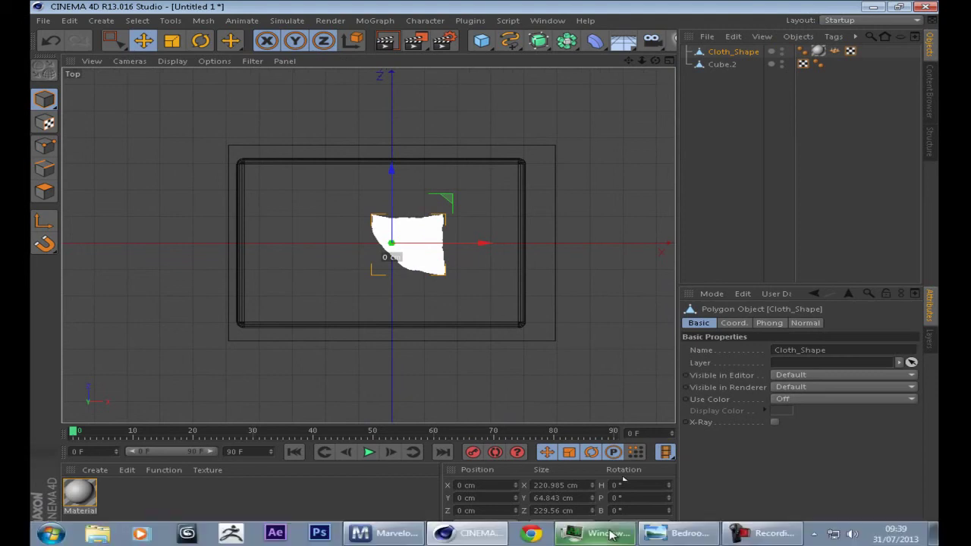
pyautogui.click(413, 537)
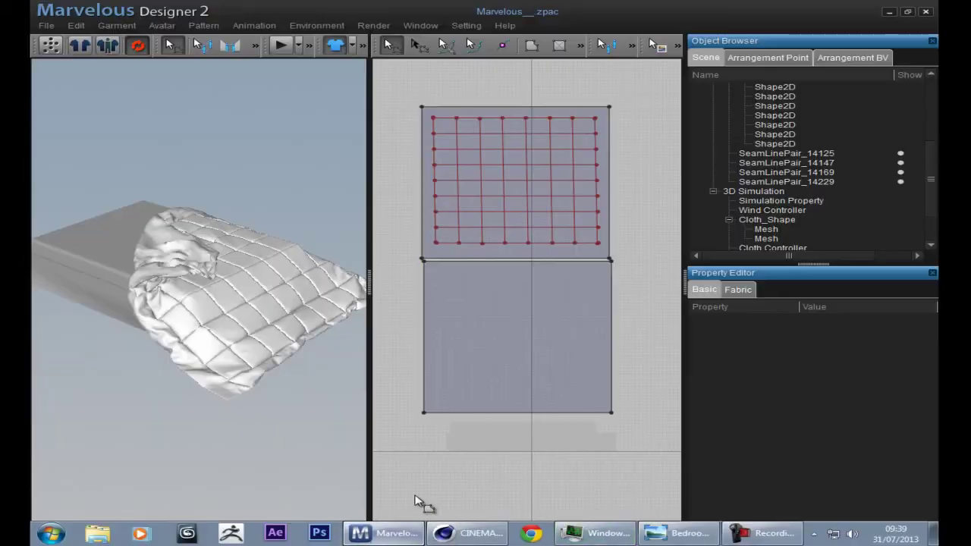
pyautogui.click(889, 11)
pyautogui.click(695, 63)
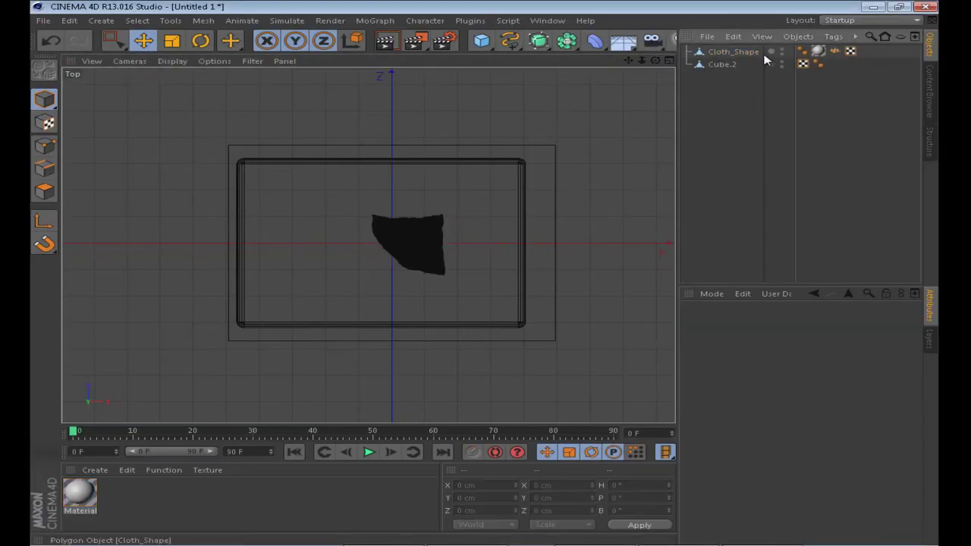
pyautogui.click(729, 52)
pyautogui.click(734, 323)
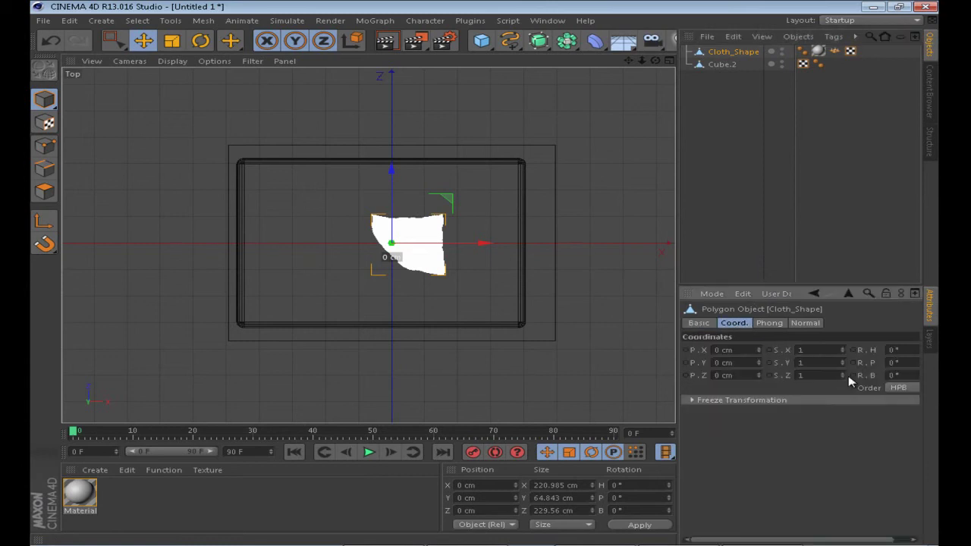
pyautogui.moveTo(845, 353)
pyautogui.mouseDown()
pyautogui.moveTo(846, 335)
pyautogui.moveTo(846, 353)
pyautogui.mouseUp()
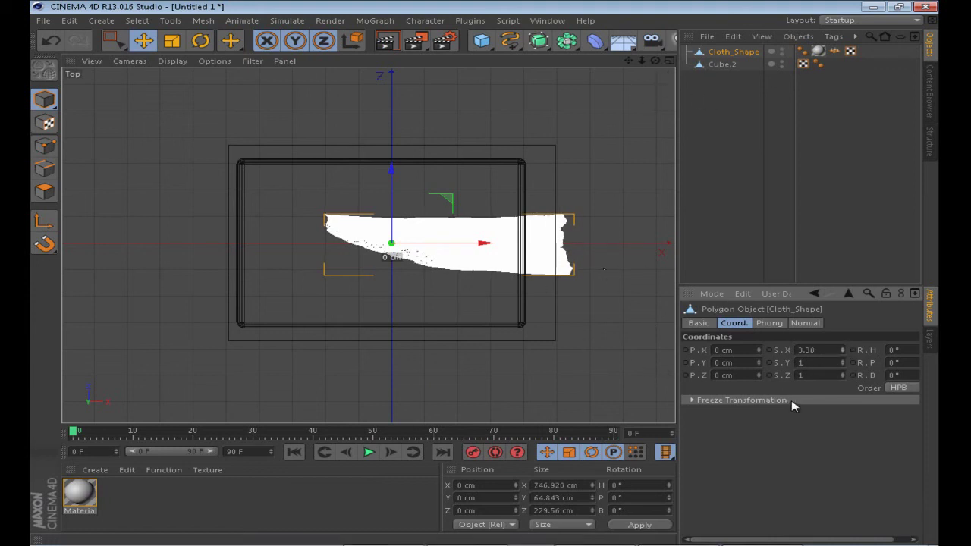
# Scale Cloth_Shape to 3.28 along Y and about 4.07 along Z to suit the bed.
pyautogui.click(668, 61)
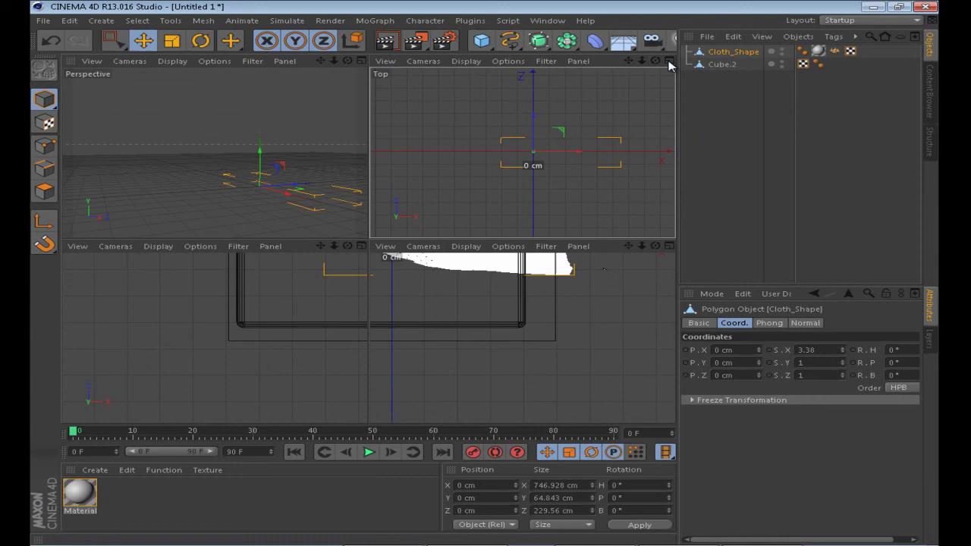
pyautogui.click(669, 245)
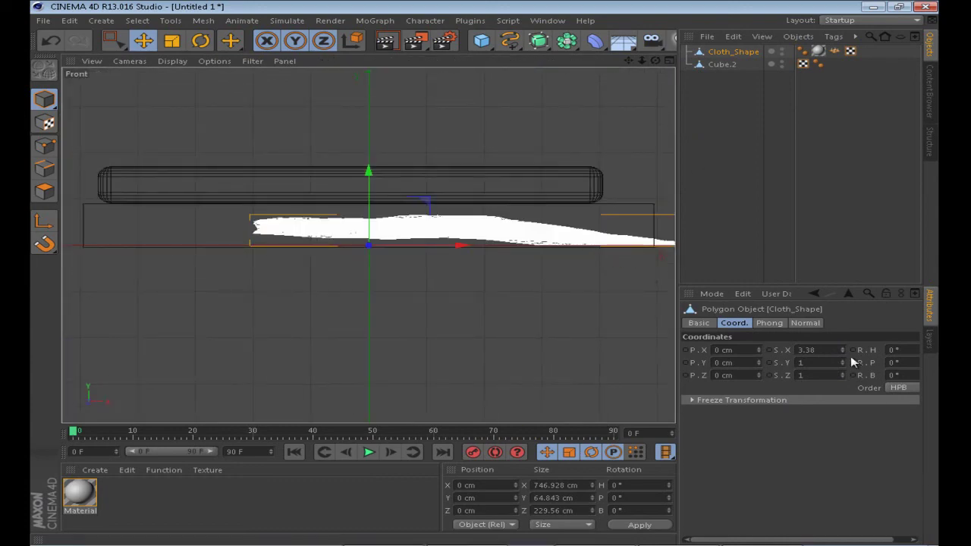
pyautogui.moveTo(843, 364)
pyautogui.mouseDown()
pyautogui.moveTo(845, 357)
pyautogui.moveTo(844, 364)
pyautogui.mouseUp()
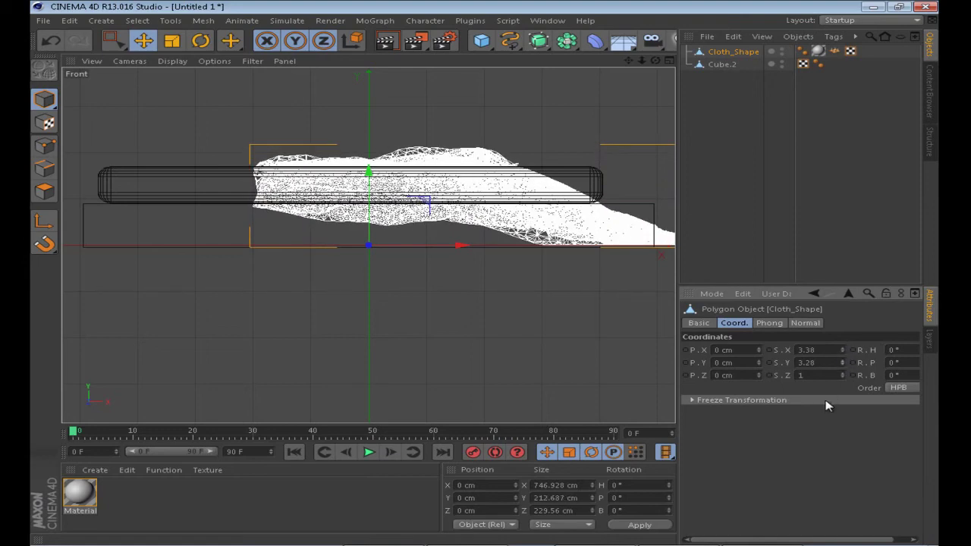
pyautogui.click(672, 60)
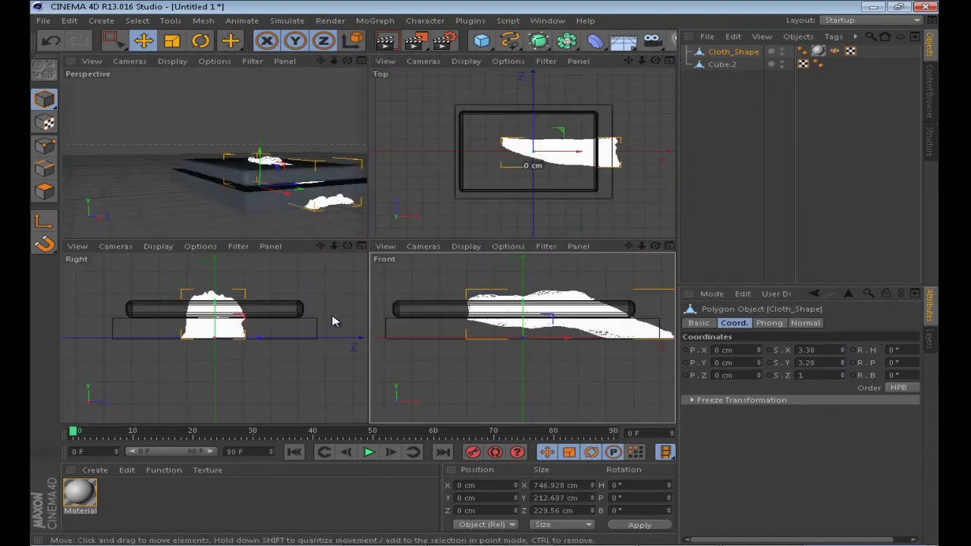
pyautogui.click(669, 61)
pyautogui.click(669, 62)
pyautogui.moveTo(842, 376)
pyautogui.mouseDown()
pyautogui.moveTo(848, 354)
pyautogui.moveTo(832, 387)
pyautogui.mouseUp()
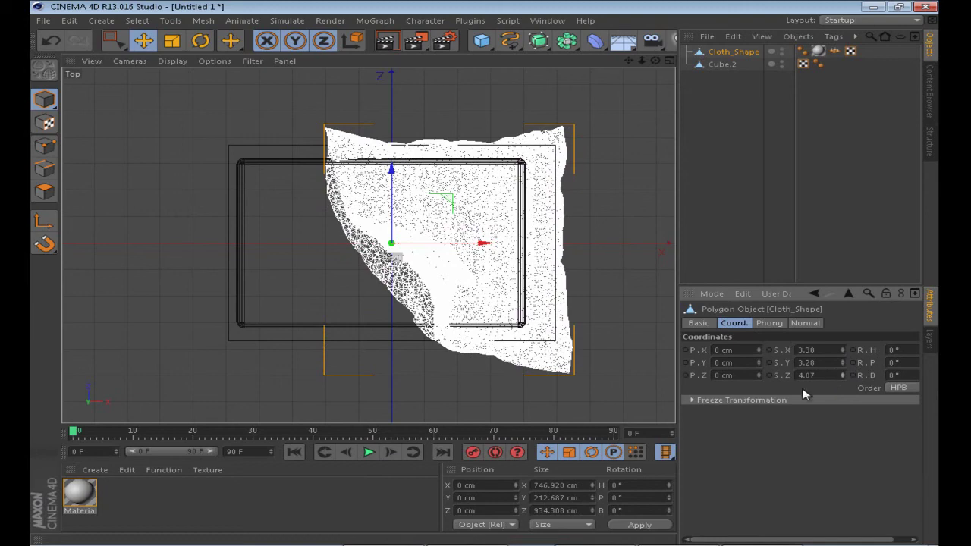
# Set the scale of Cloth_Shape to 4 on the X, Y and Z axes.
pyautogui.write('4')
pyautogui.press('Return')
pyautogui.click(821, 350)
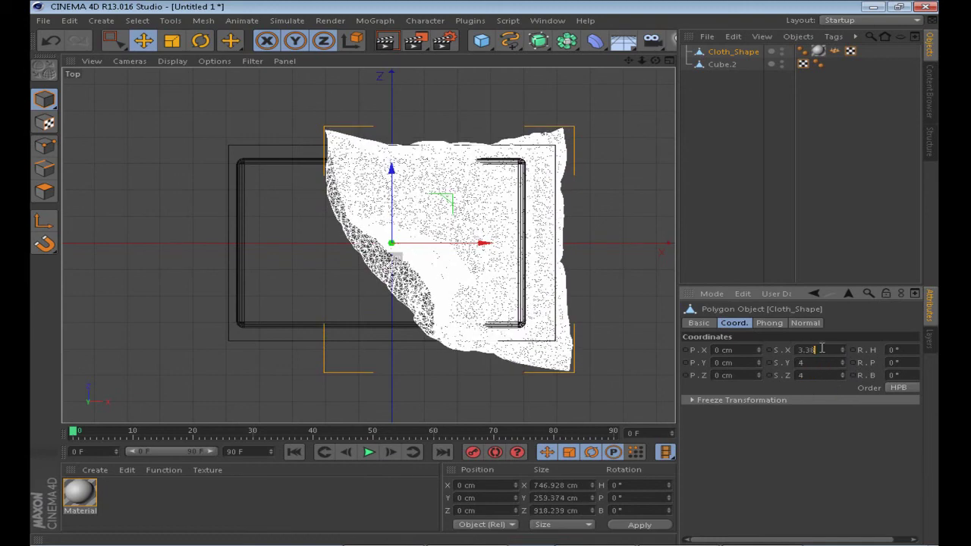
pyautogui.write('4')
pyautogui.press('Return')
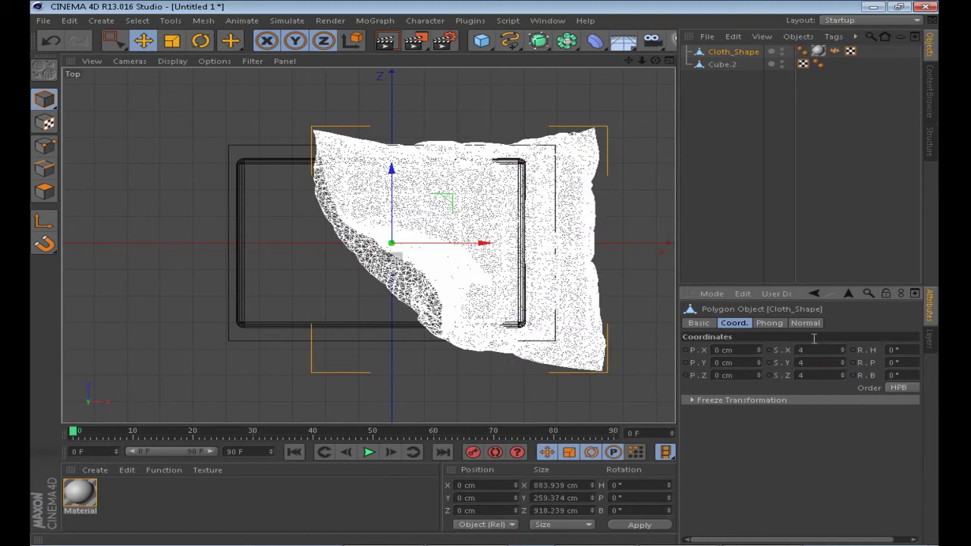
# Examine in perspective how the scaled cover sits on the bed and its folded-back corner.
pyautogui.click(669, 61)
pyautogui.click(362, 61)
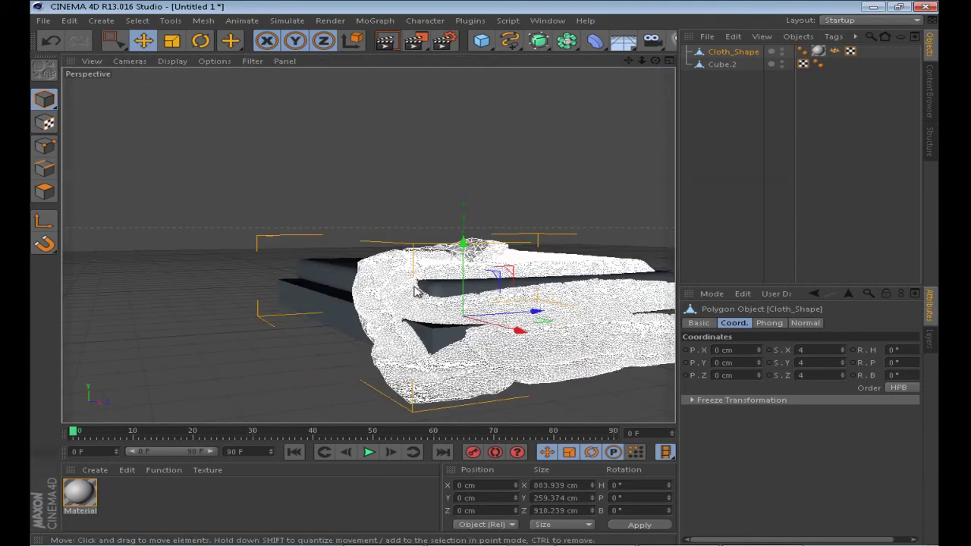
pyautogui.keyDown('alt'); pyautogui.moveTo(416, 292); pyautogui.dragTo(649, 328); pyautogui.keyUp('alt')
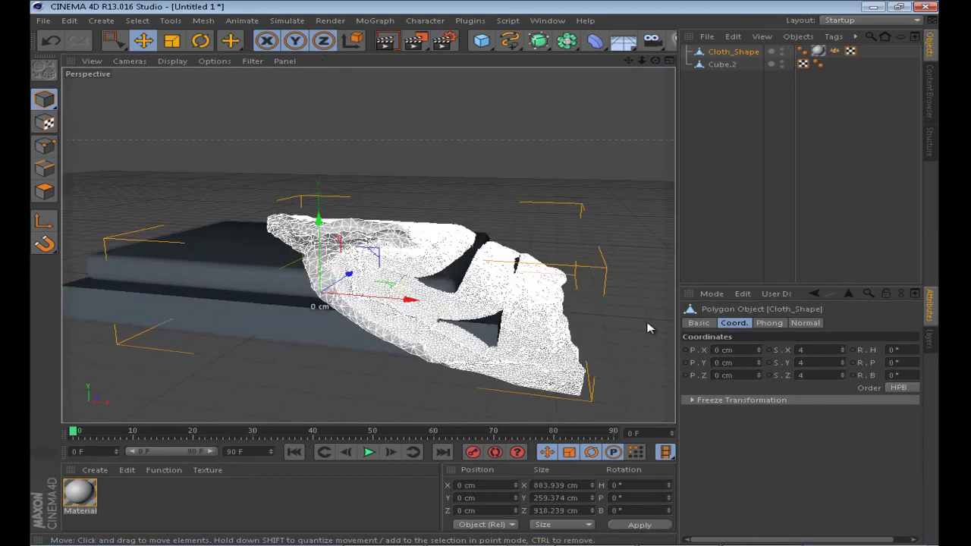
pyautogui.click(722, 160)
pyautogui.keyDown('alt'); pyautogui.moveTo(418, 234); pyautogui.dragTo(427, 329); pyautogui.keyUp('alt')
pyautogui.click(412, 219)
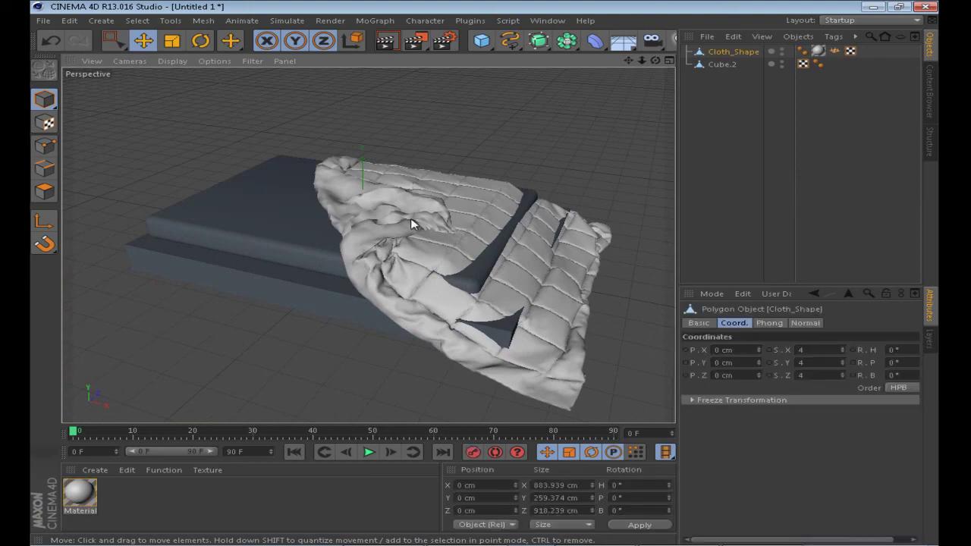
pyautogui.keyDown('alt'); pyautogui.moveTo(383, 217); pyautogui.dragTo(457, 236, button='right'); pyautogui.keyUp('alt')
pyautogui.keyDown('alt'); pyautogui.moveTo(515, 272); pyautogui.dragTo(398, 263); pyautogui.keyUp('alt')
# Switch to Marvelous Designer and set the particle distance of both cover patterns to 40.
pyautogui.click(389, 526)
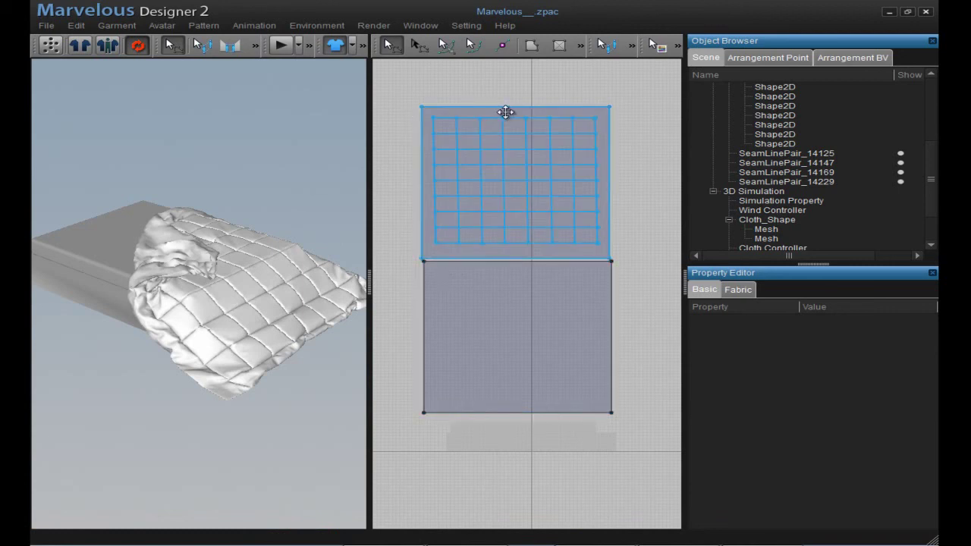
pyautogui.click(505, 113)
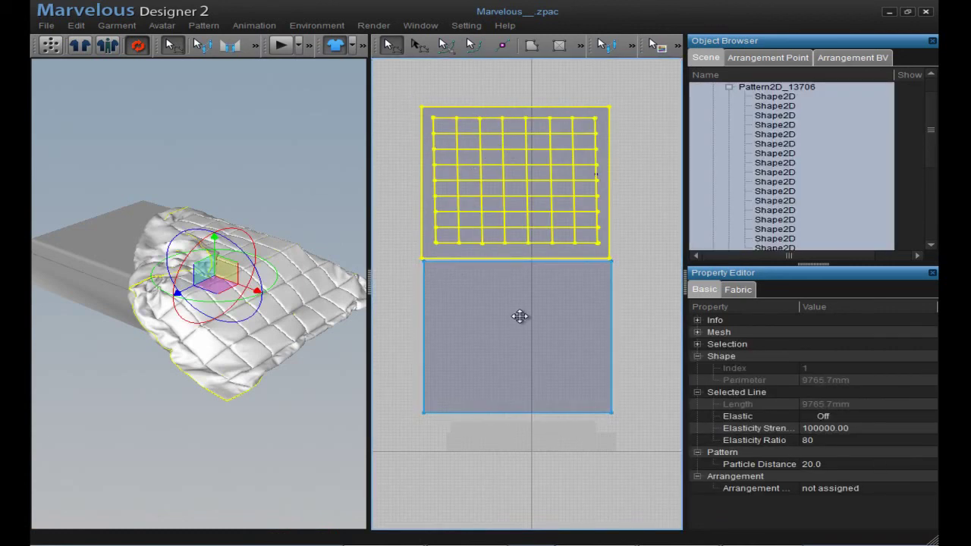
pyautogui.click(520, 316)
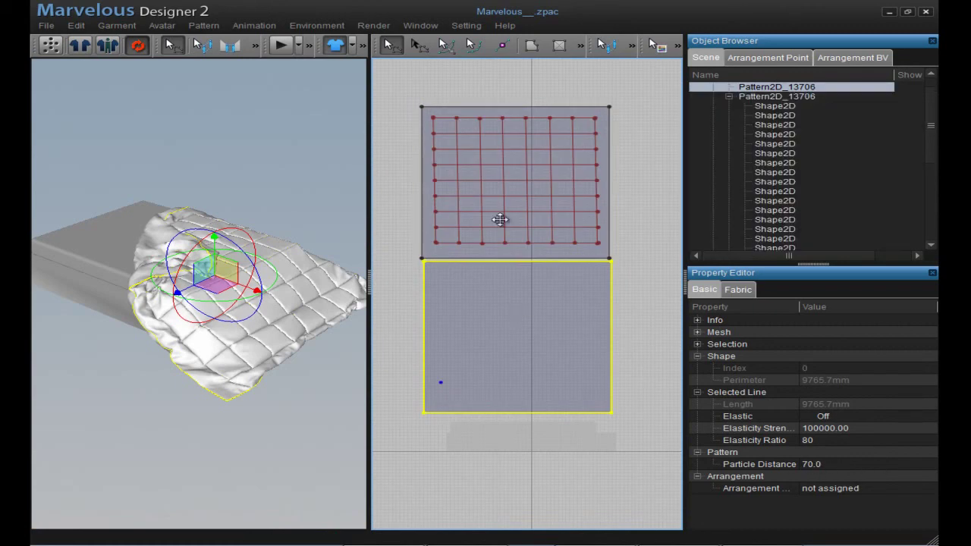
pyautogui.moveTo(505, 227); pyautogui.dragTo(396, 84)
pyautogui.moveTo(637, 448); pyautogui.dragTo(641, 451)
pyautogui.click(812, 463)
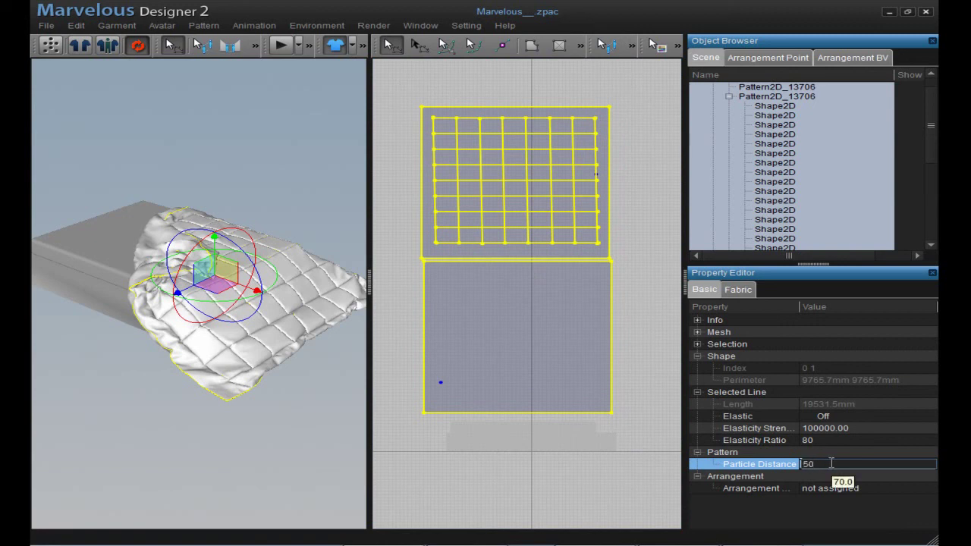
pyautogui.write('40')
pyautogui.press('Return')
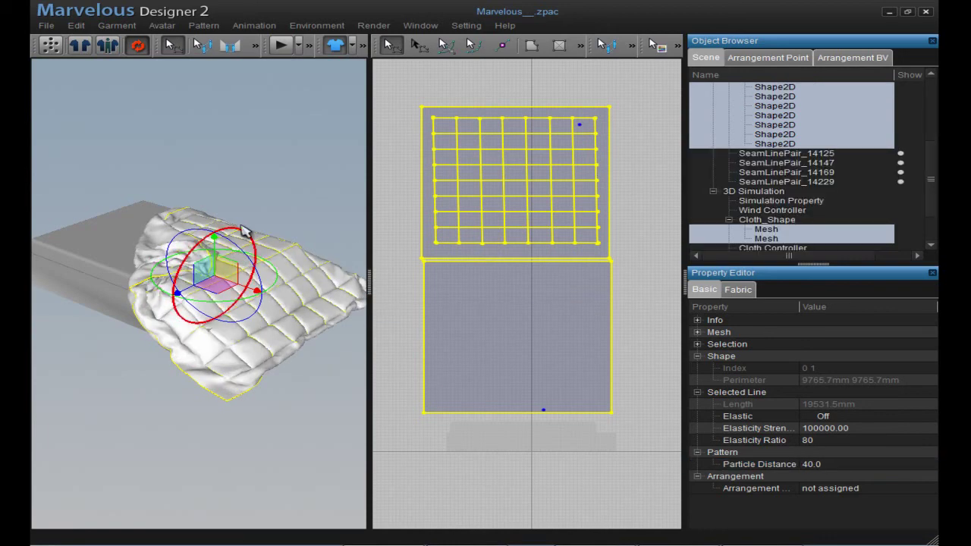
# Run the cover simulation briefly with the new particle distance, stop it and open the export options.
pyautogui.moveTo(278, 282); pyautogui.dragTo(270, 252, button='right')
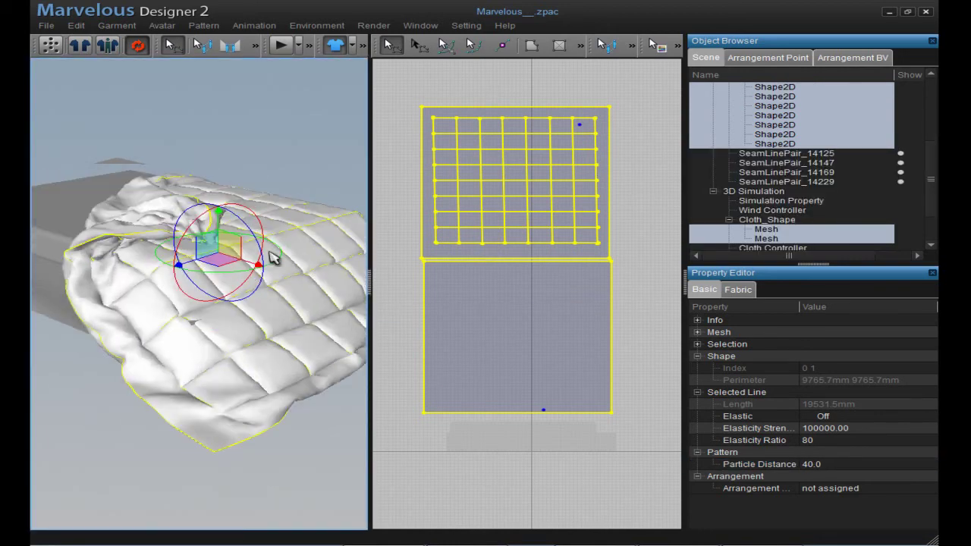
pyautogui.click(282, 47)
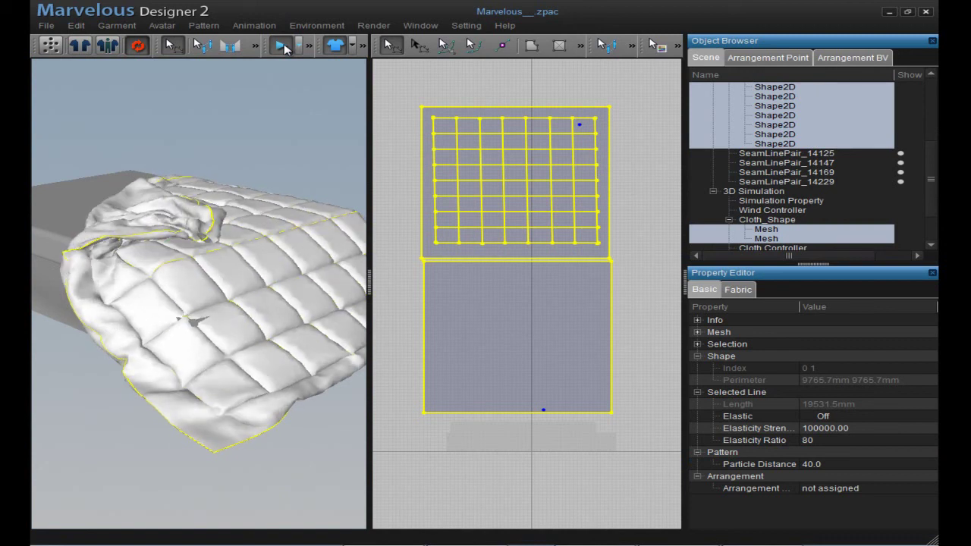
pyautogui.click(282, 46)
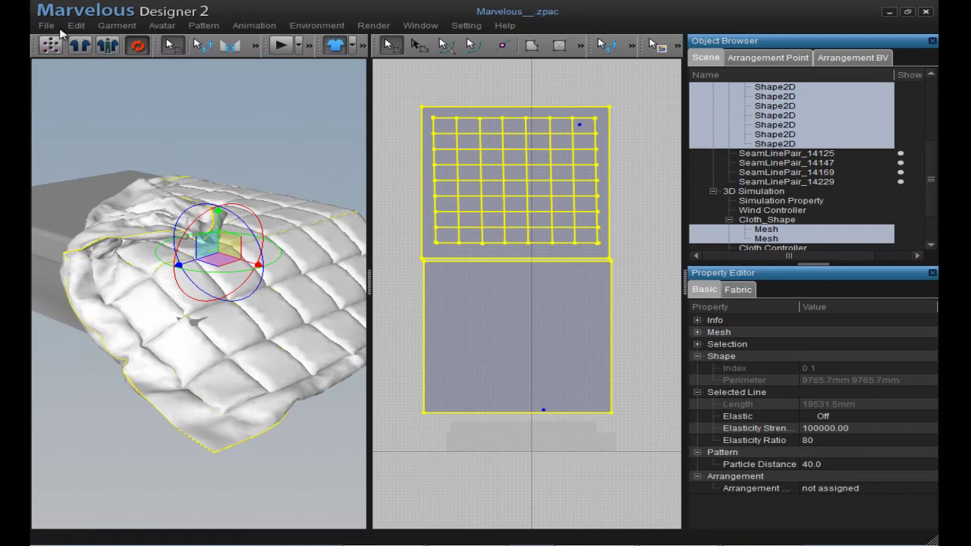
pyautogui.click(47, 26)
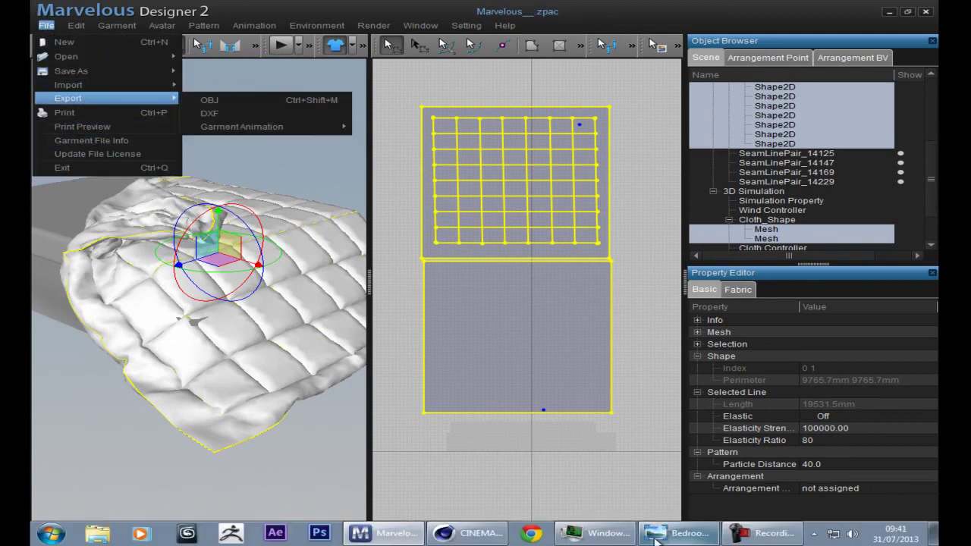
# Return to CINEMA 4D and set the scale of Cloth_Shape to 4.6 on the X, Y and Z axes.
pyautogui.click(476, 537)
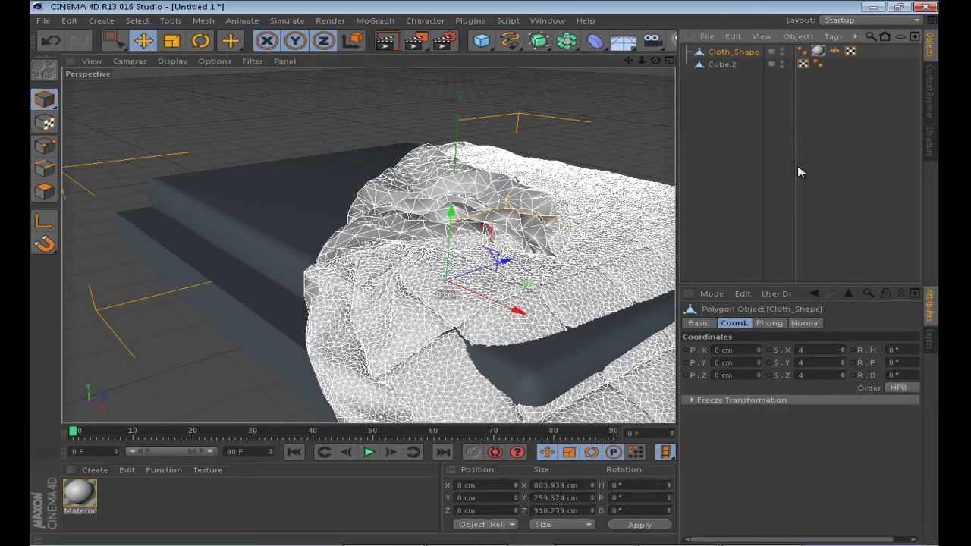
pyautogui.keyDown('alt'); pyautogui.moveTo(479, 201); pyautogui.dragTo(537, 273); pyautogui.keyUp('alt')
pyautogui.keyDown('alt'); pyautogui.moveTo(538, 273); pyautogui.dragTo(404, 231, button='right'); pyautogui.keyUp('alt')
pyautogui.click(475, 195)
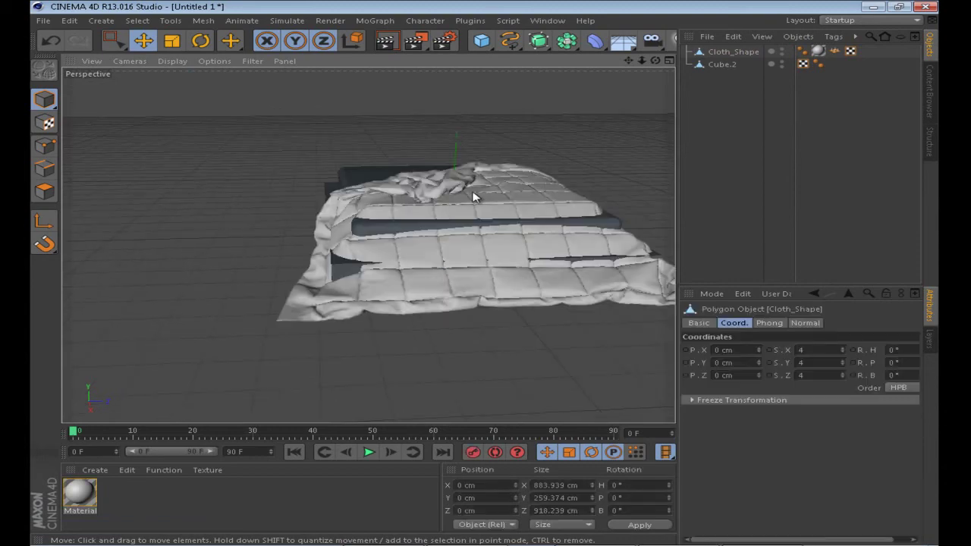
pyautogui.moveTo(841, 364); pyautogui.dragTo(835, 361)
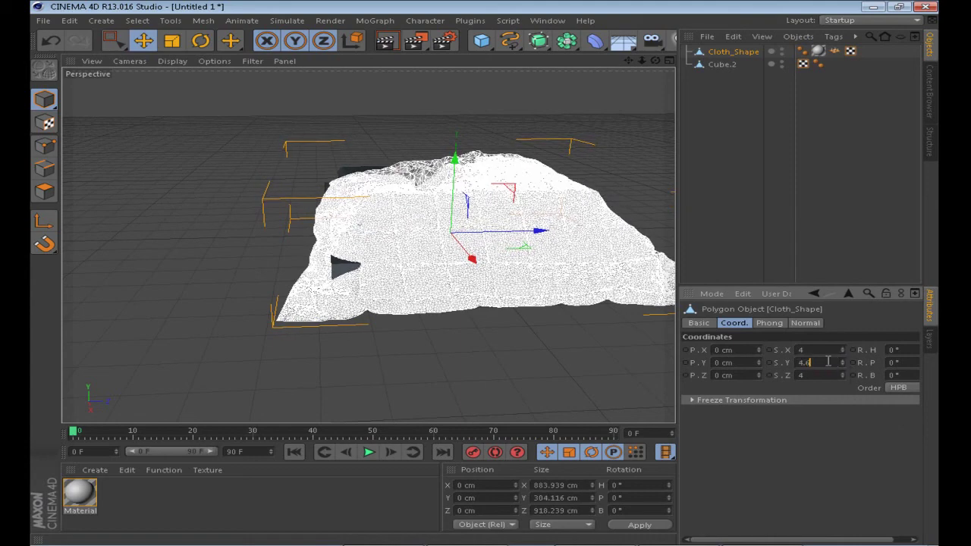
pyautogui.press('Return')
pyautogui.write('4.')
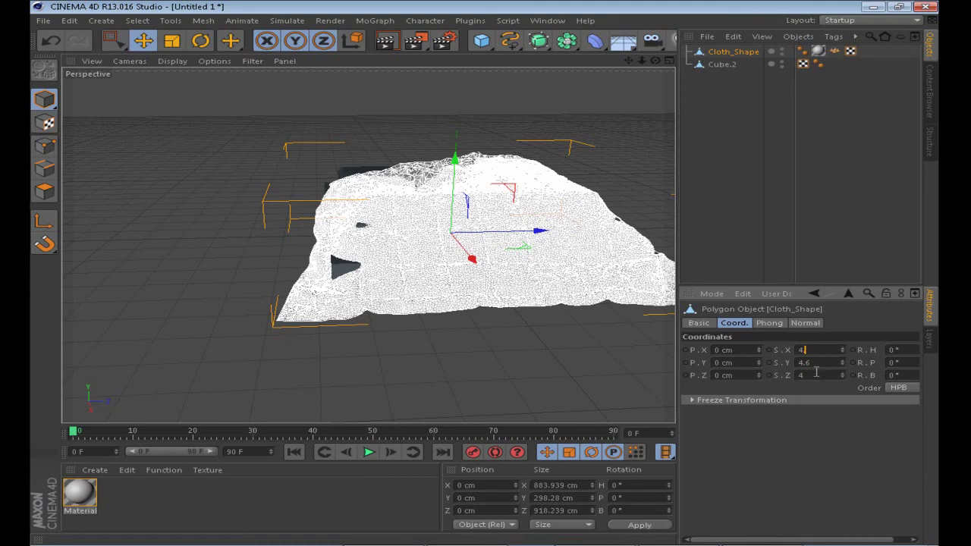
pyautogui.write('6')
pyautogui.doubleClick(822, 378)
pyautogui.write('4.6')
pyautogui.press('Return')
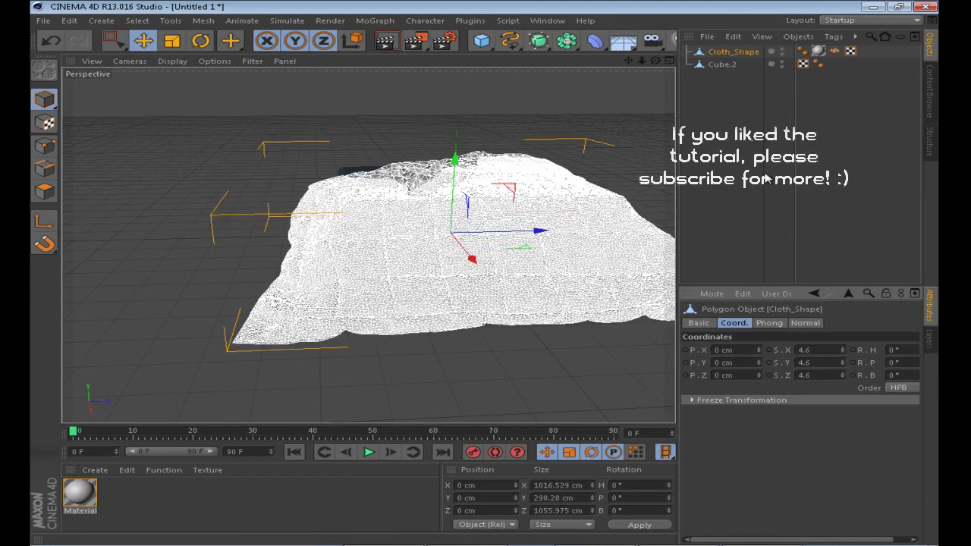
# Deselect the cover and examine its fit over the bed from several sides.
pyautogui.click(766, 178)
pyautogui.keyDown('alt'); pyautogui.moveTo(316, 234); pyautogui.dragTo(583, 238); pyautogui.keyUp('alt')
pyautogui.keyDown('alt'); pyautogui.moveTo(498, 194); pyautogui.dragTo(329, 247, button='right'); pyautogui.keyUp('alt')
pyautogui.keyDown('alt'); pyautogui.moveTo(368, 246); pyautogui.dragTo(486, 226); pyautogui.keyUp('alt')
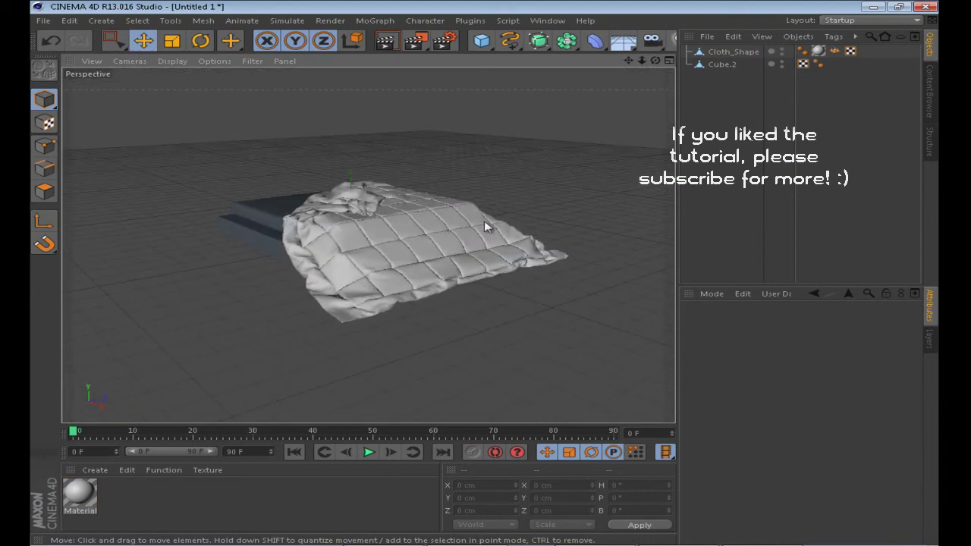